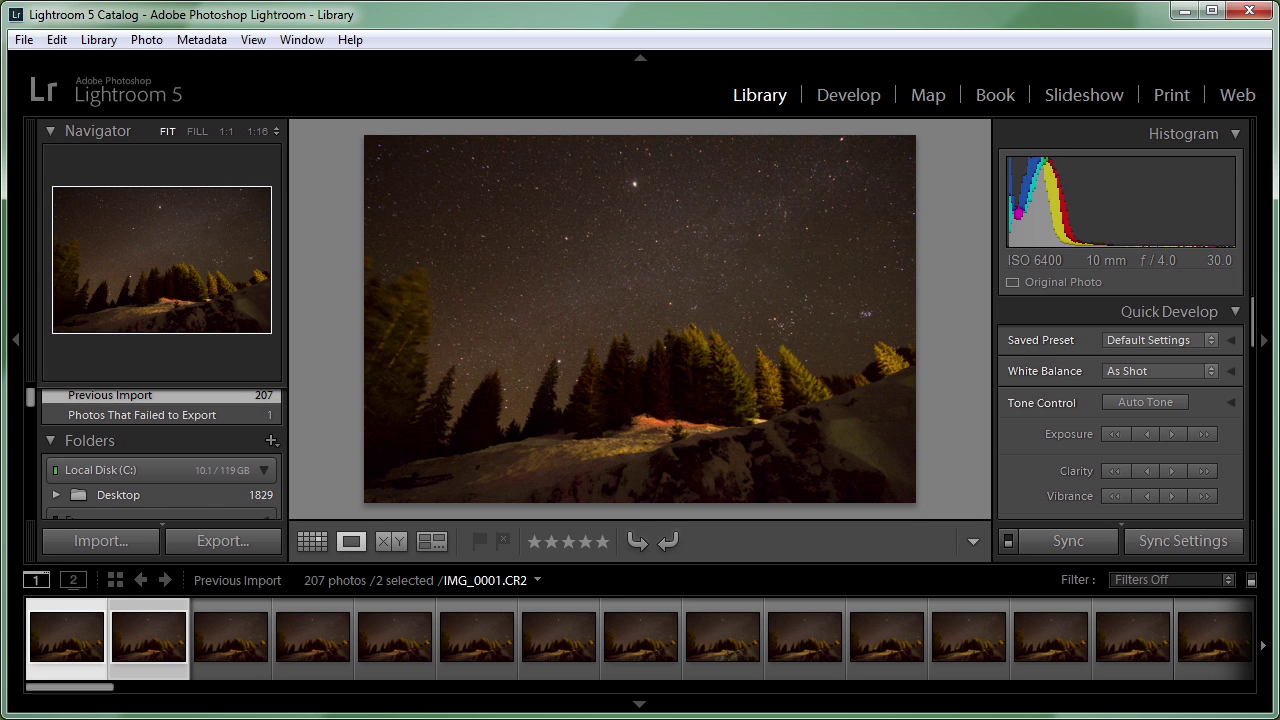
Inspect the starry sky at 1:1, then bring the photo into the Develop module.
{"action": "left_click", "coordinate": [719, 260]}
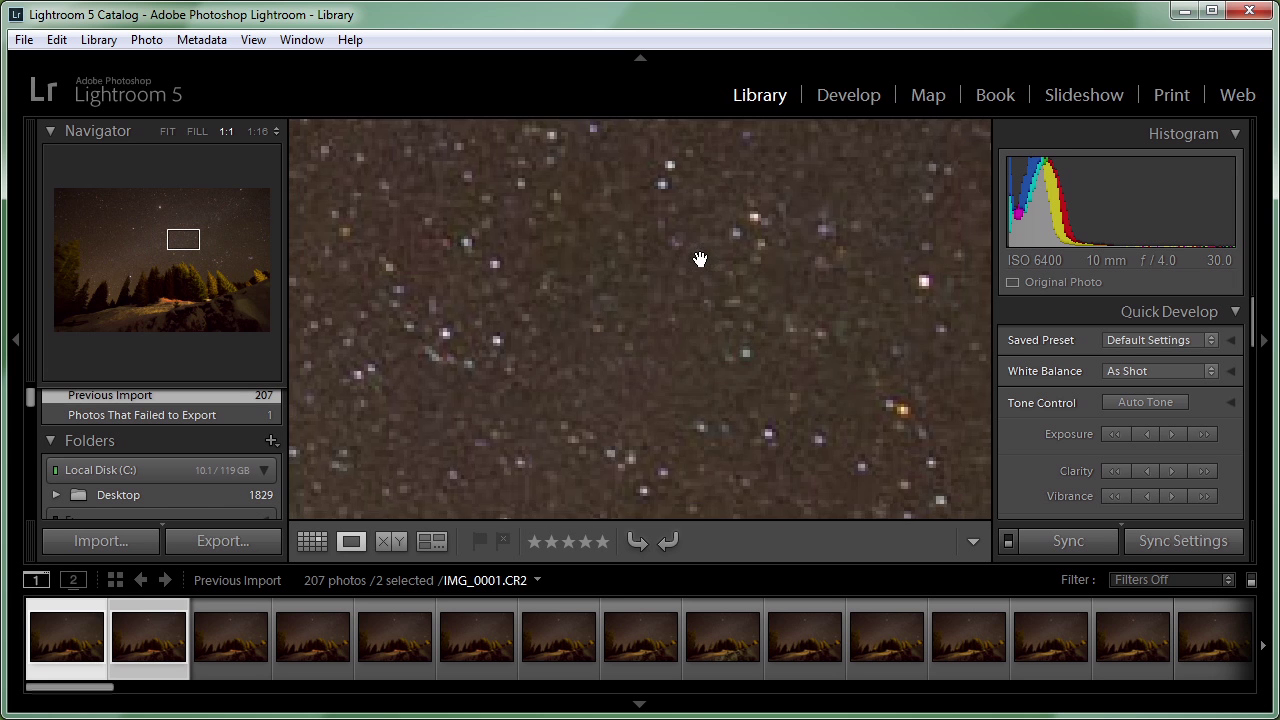
{"action": "left_click_drag", "start_coordinate": [829, 346], "coordinate": [594, 338]}
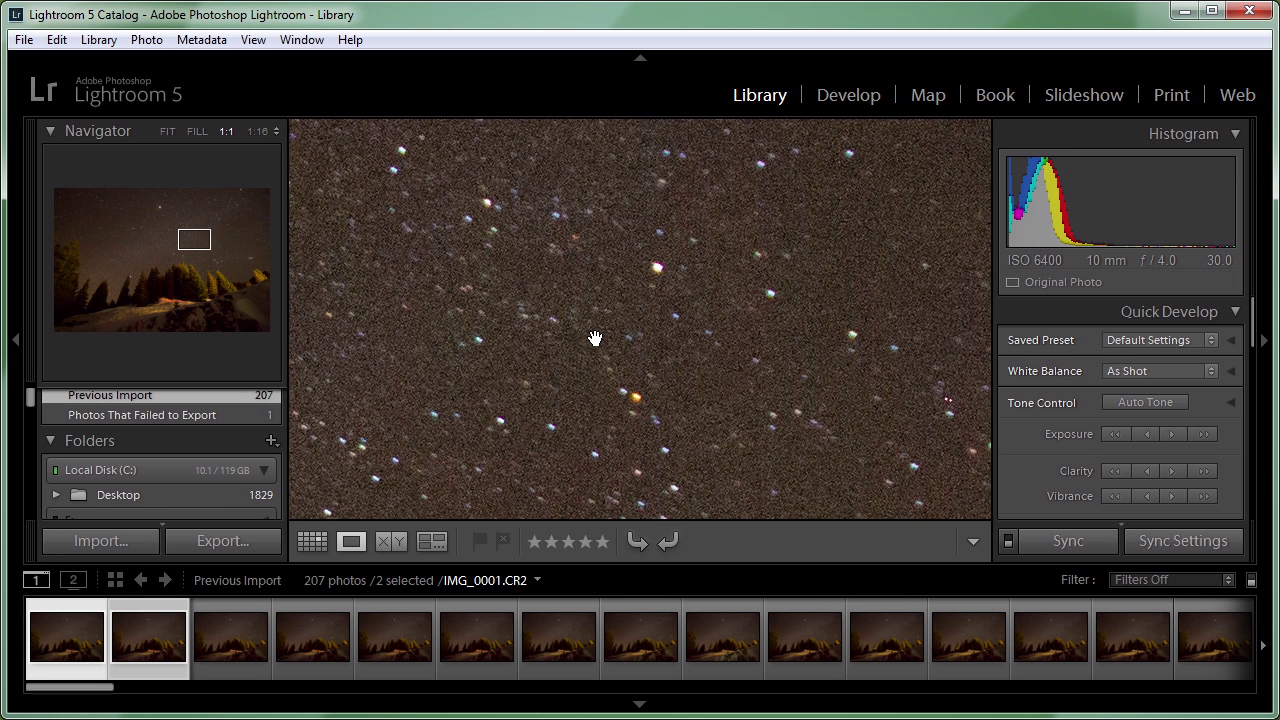
{"action": "left_click", "coordinate": [728, 326]}
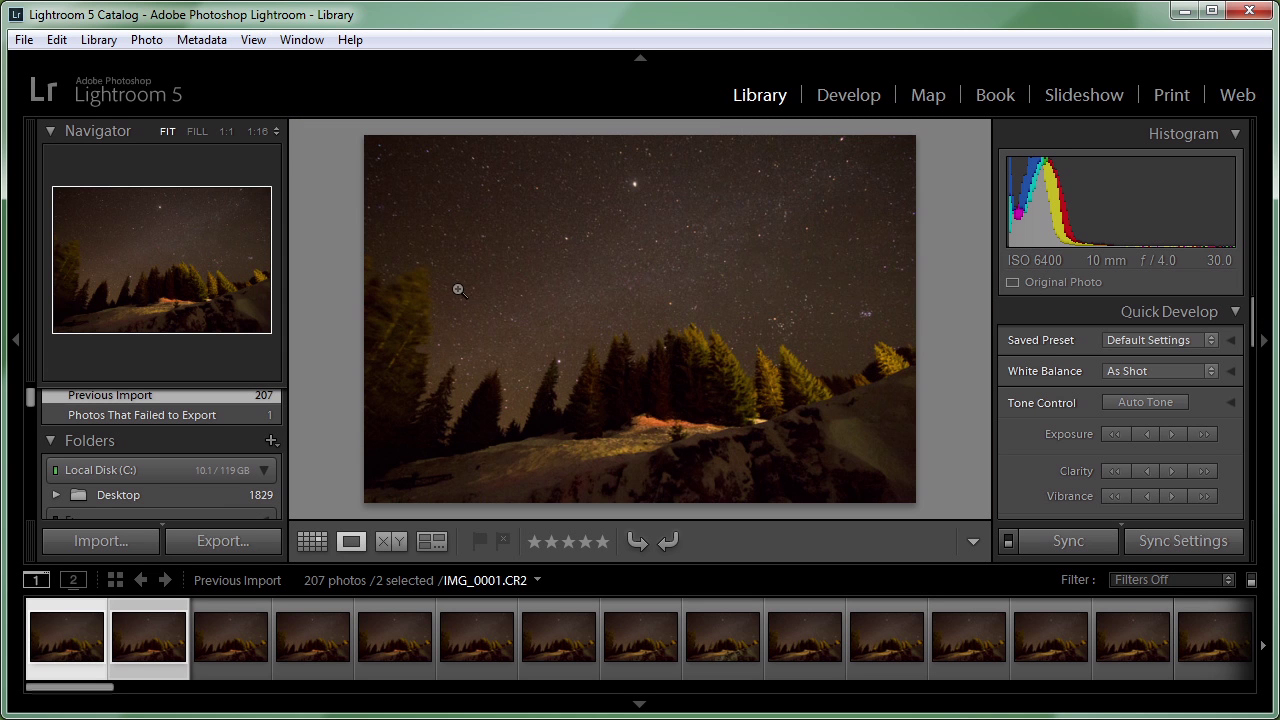
{"action": "left_click", "coordinate": [853, 92]}
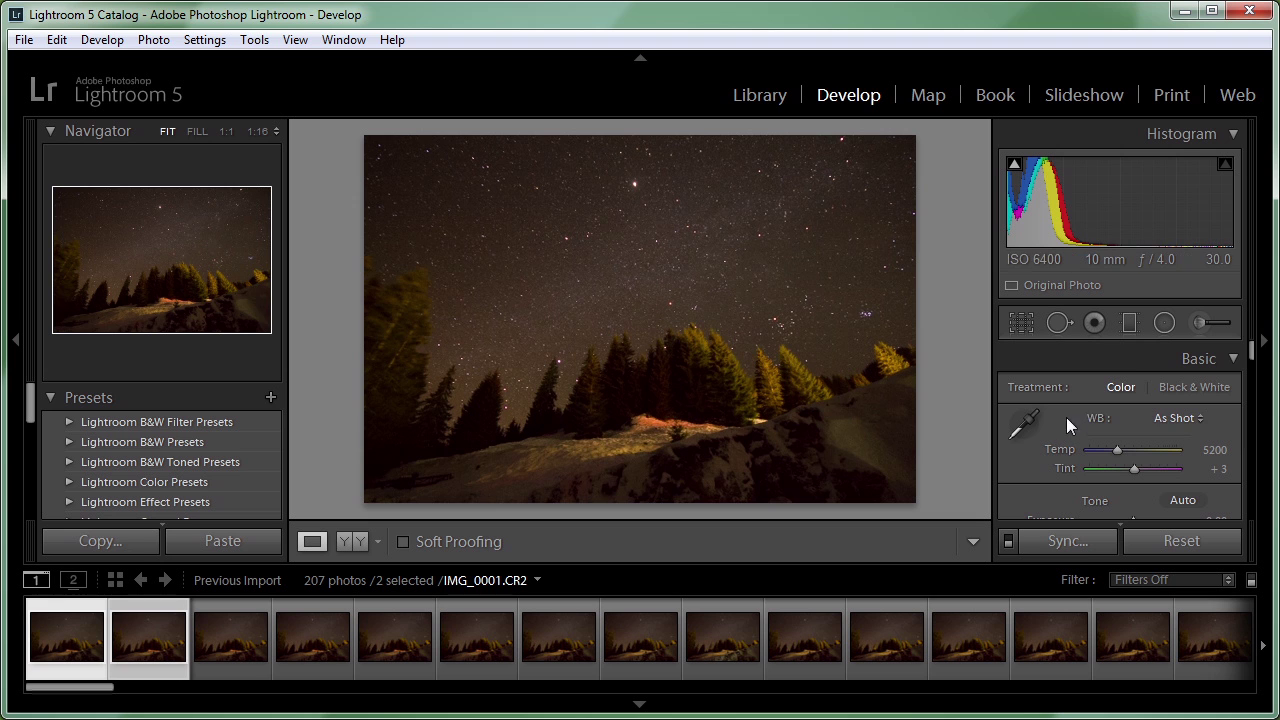
Cool the white balance to a Temp of 3200 and check the sky at 1:1.
{"action": "left_click_drag", "start_coordinate": [1252, 358], "coordinate": [1254, 361]}
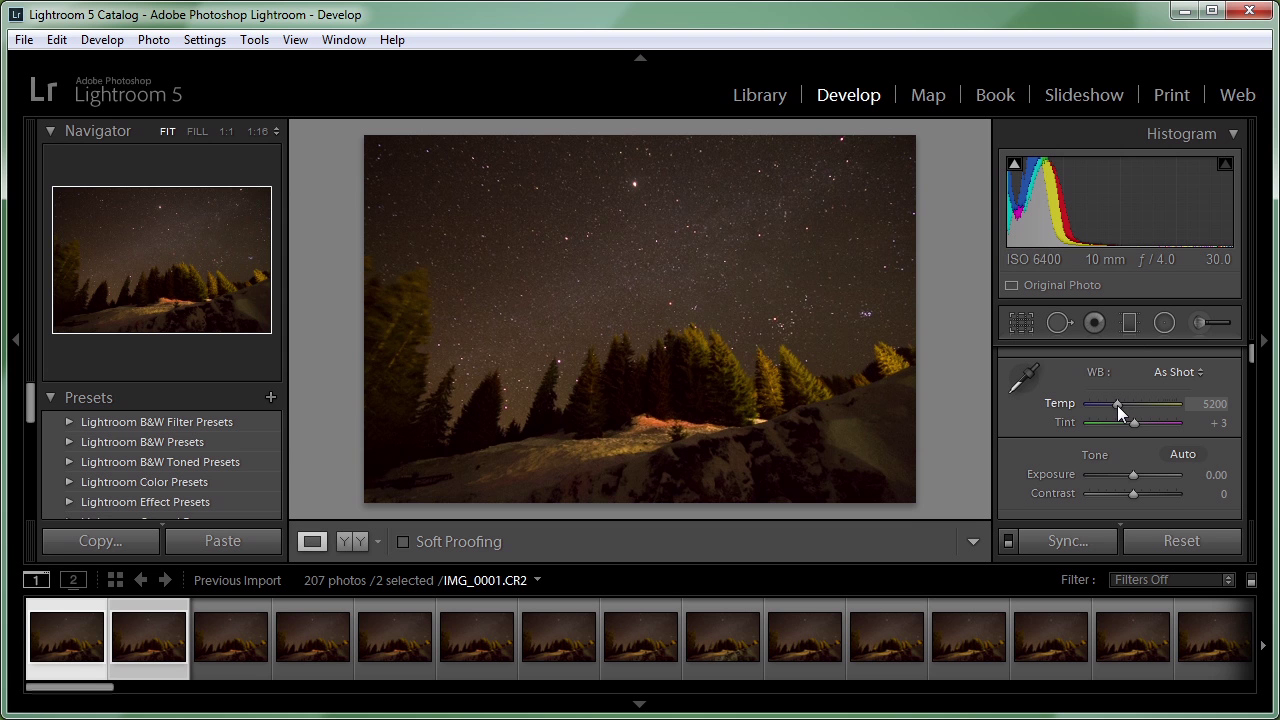
{"action": "left_click_drag", "start_coordinate": [1117, 405], "coordinate": [1100, 404]}
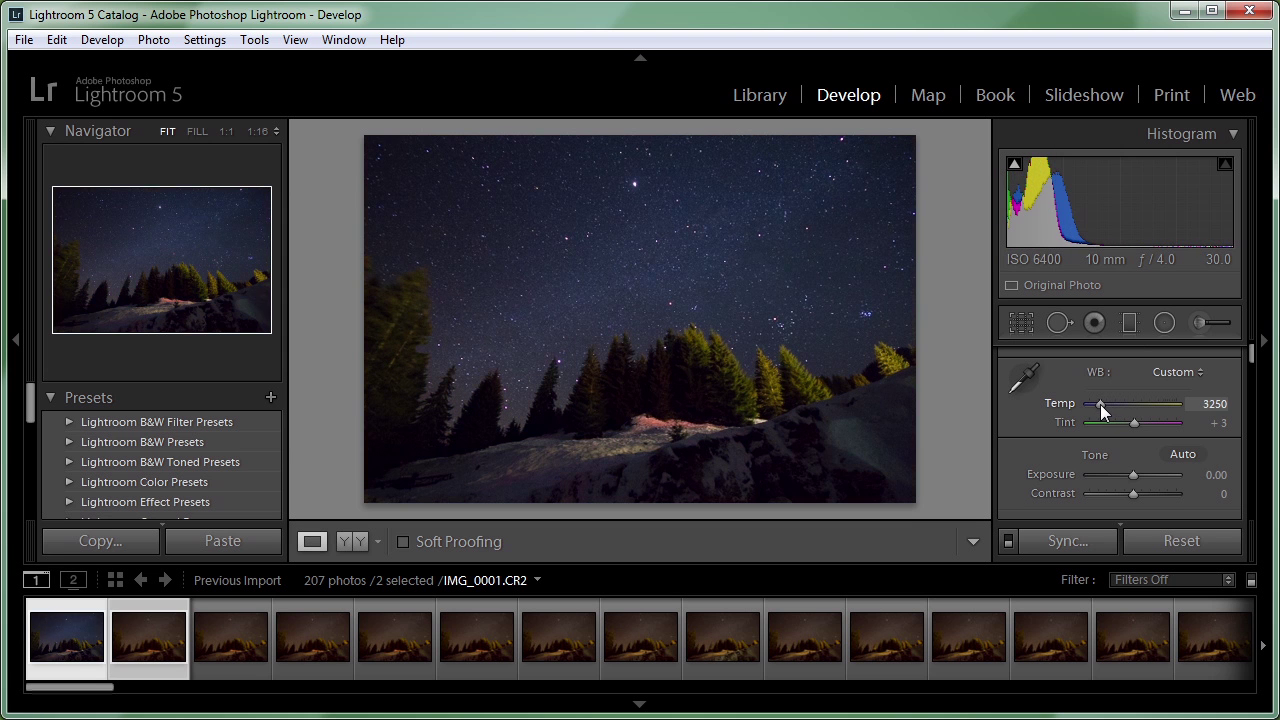
{"action": "left_click", "coordinate": [1208, 403]}
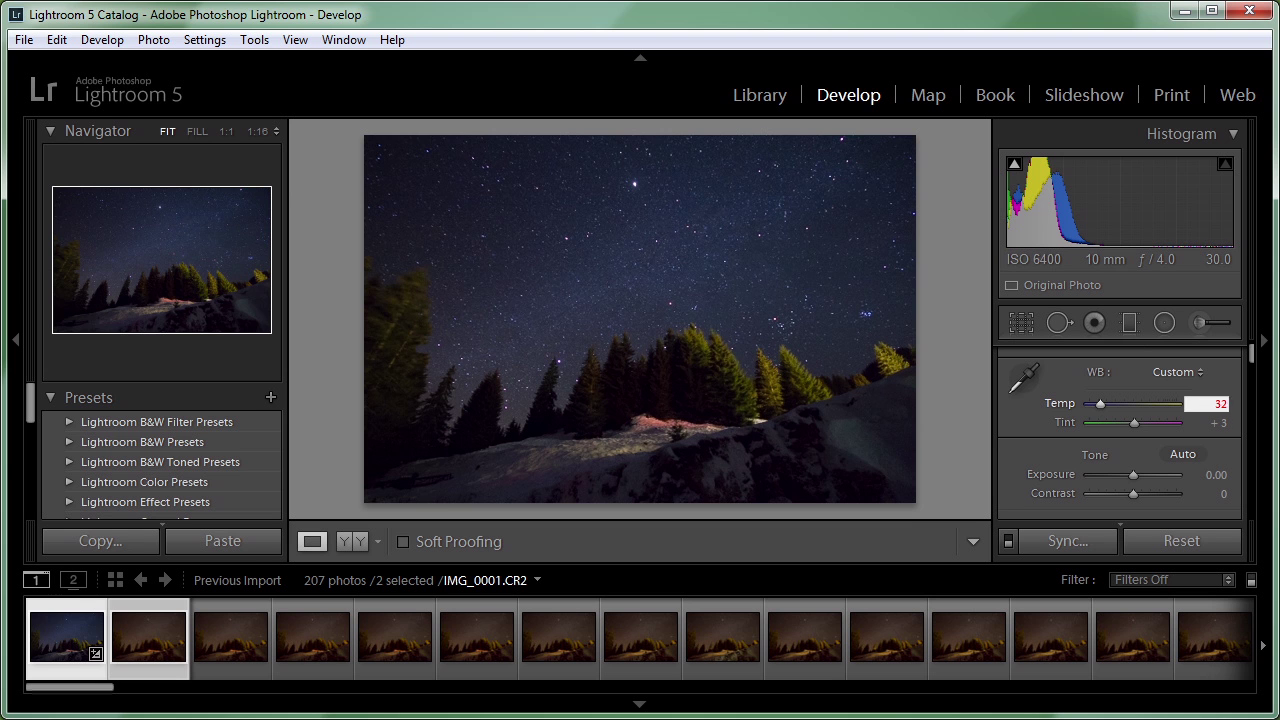
{"action": "type", "text": "3200"}
{"action": "key", "text": "Return"}
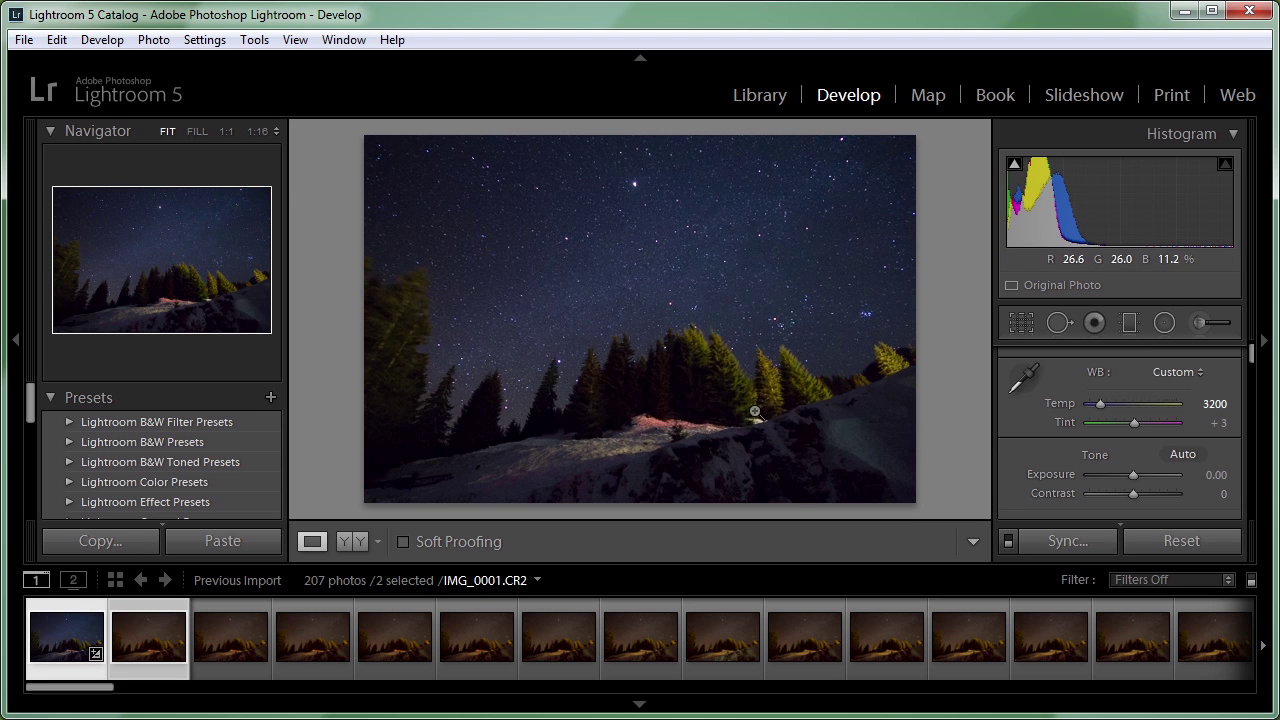
{"action": "left_click", "coordinate": [654, 306]}
{"action": "left_click", "coordinate": [752, 350]}
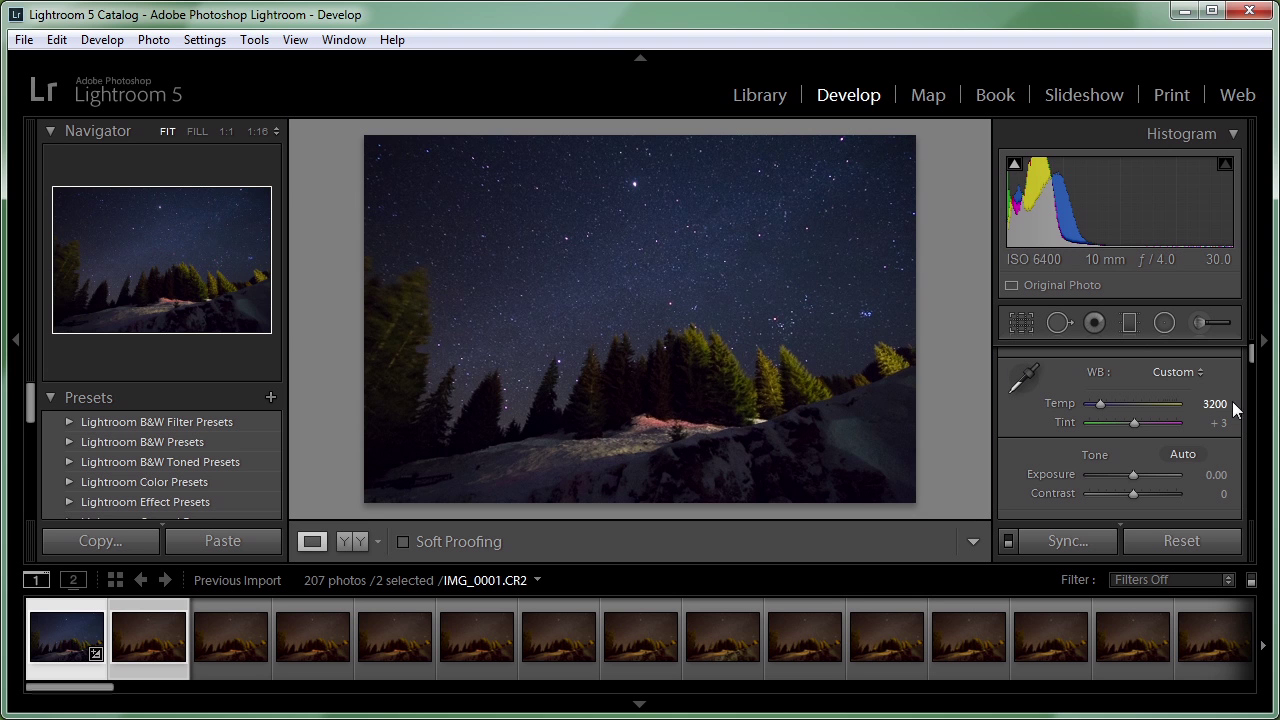
Set Exposure to +0.20 after checking the sky at 1:1.
{"action": "left_click_drag", "start_coordinate": [1256, 362], "coordinate": [1258, 370]}
{"action": "mouse_move", "coordinate": [1133, 396]}
{"action": "left_mouse_down"}
{"action": "mouse_move", "coordinate": [1160, 397]}
{"action": "mouse_move", "coordinate": [1117, 398]}
{"action": "mouse_move", "coordinate": [1157, 401]}
{"action": "mouse_move", "coordinate": [1130, 401]}
{"action": "left_mouse_up"}
{"action": "left_click", "coordinate": [705, 226]}
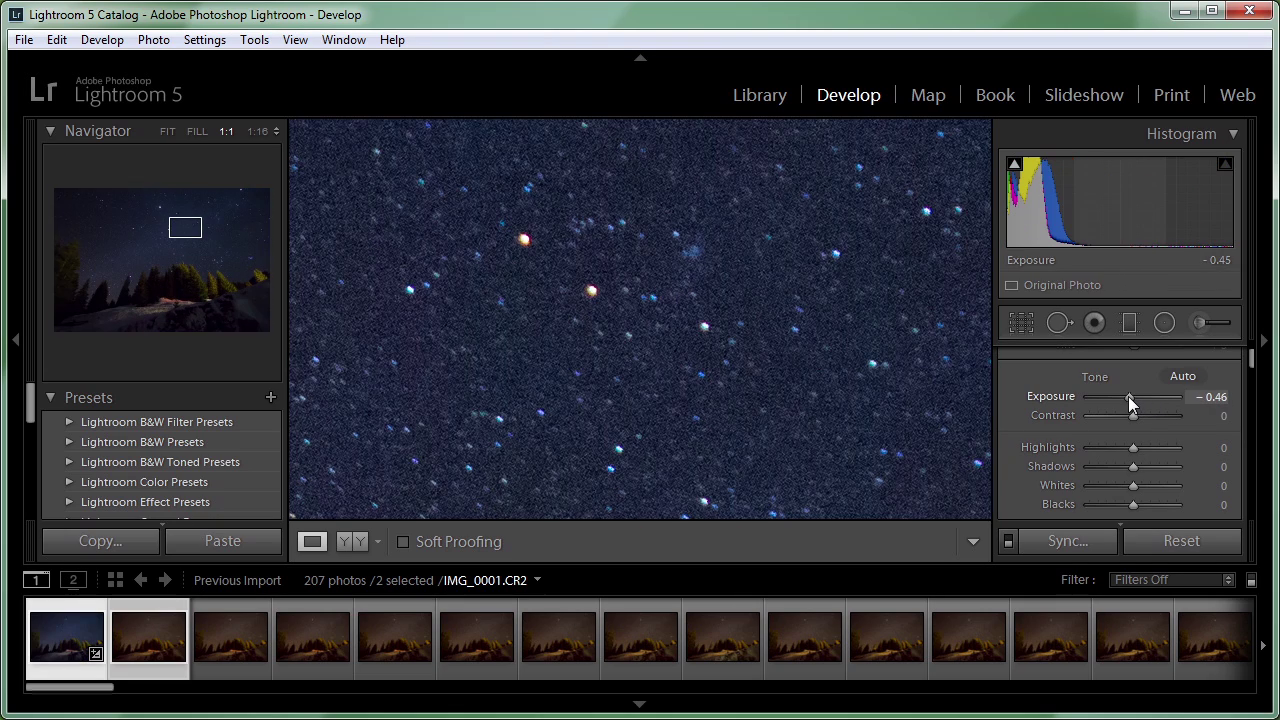
{"action": "left_click", "coordinate": [612, 384]}
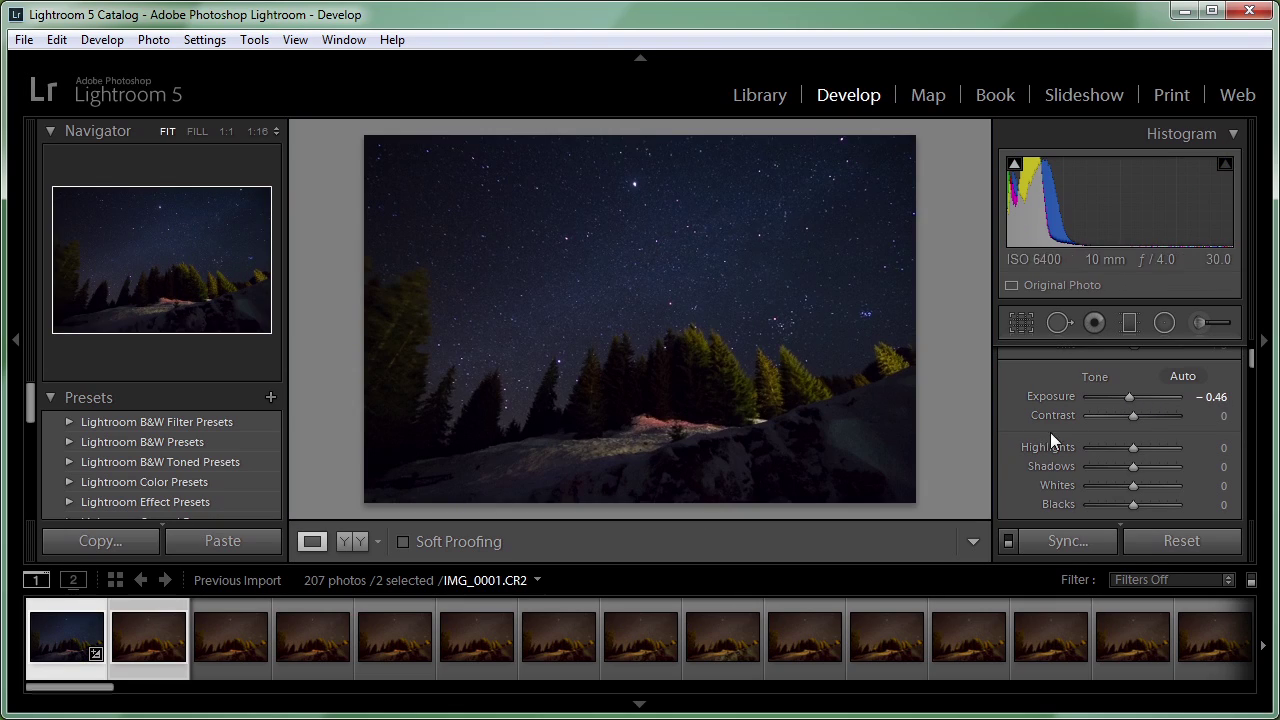
{"action": "left_click", "coordinate": [1221, 399]}
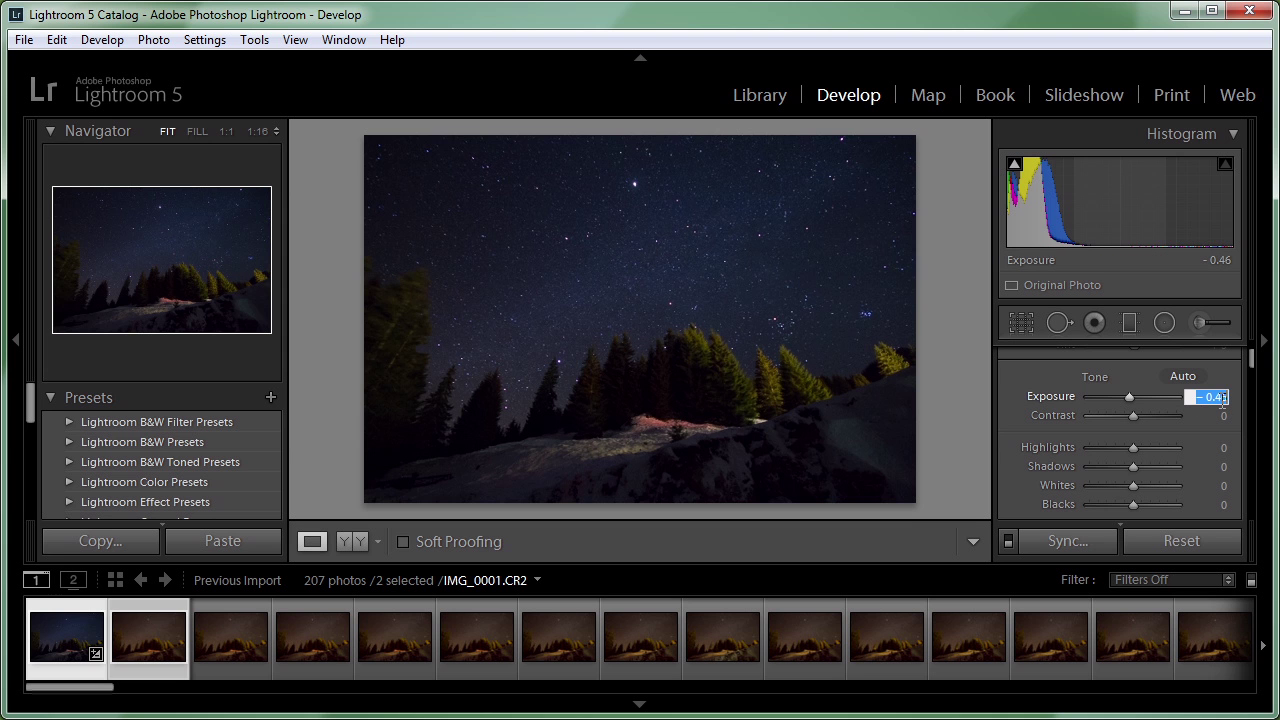
{"action": "type", "text": "0.2"}
{"action": "key", "text": "Return"}
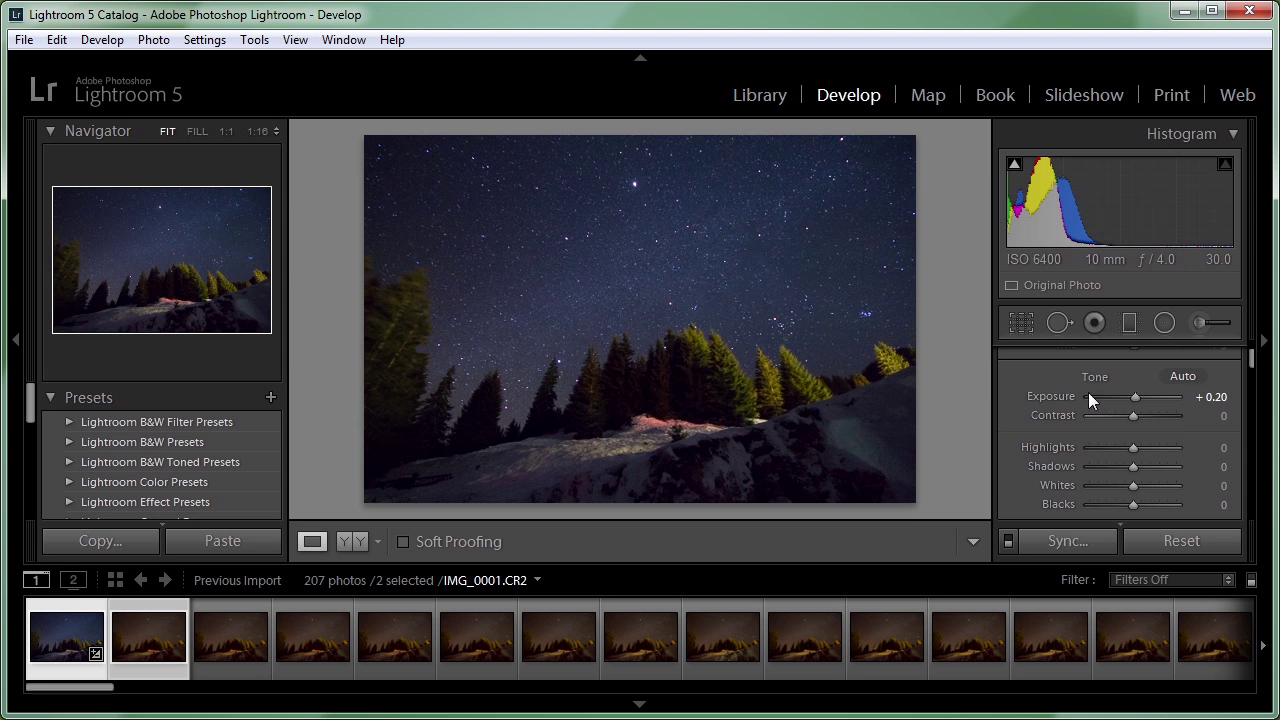
Try Contrast at +100, compare the stars up close, then settle Contrast at +15.
{"action": "left_click_drag", "start_coordinate": [1135, 418], "coordinate": [1189, 423]}
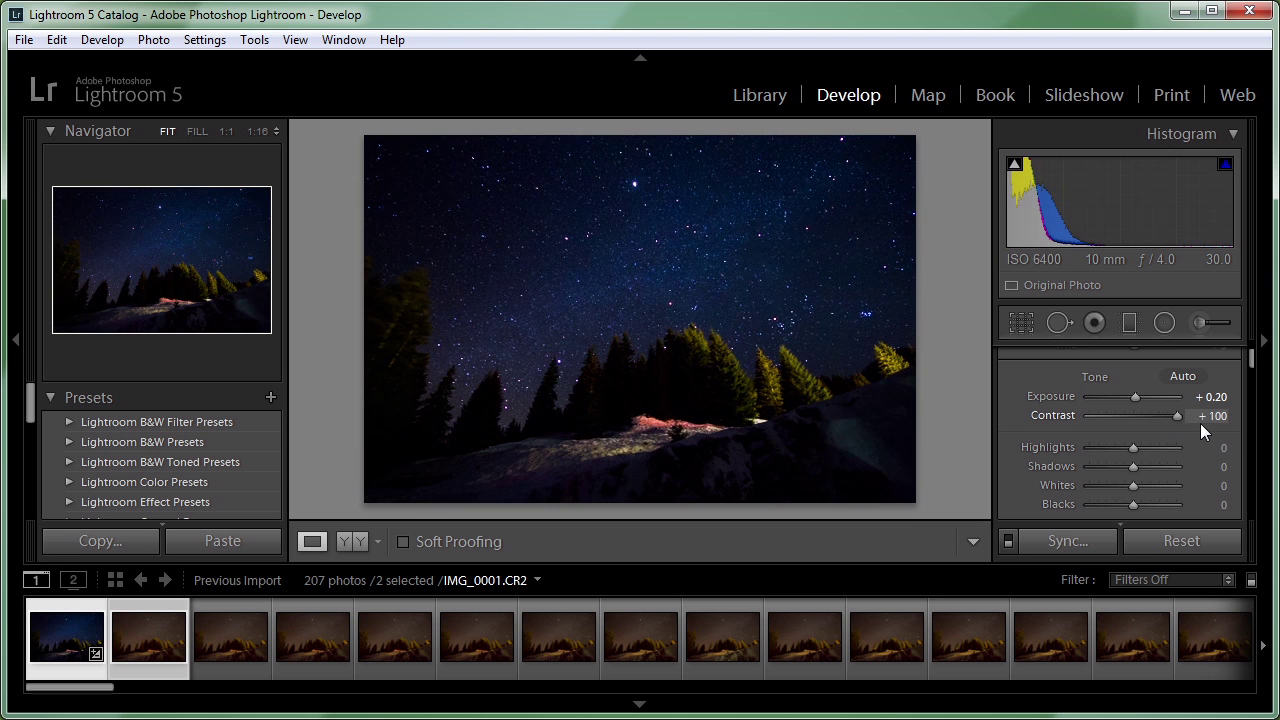
{"action": "left_click", "coordinate": [746, 300]}
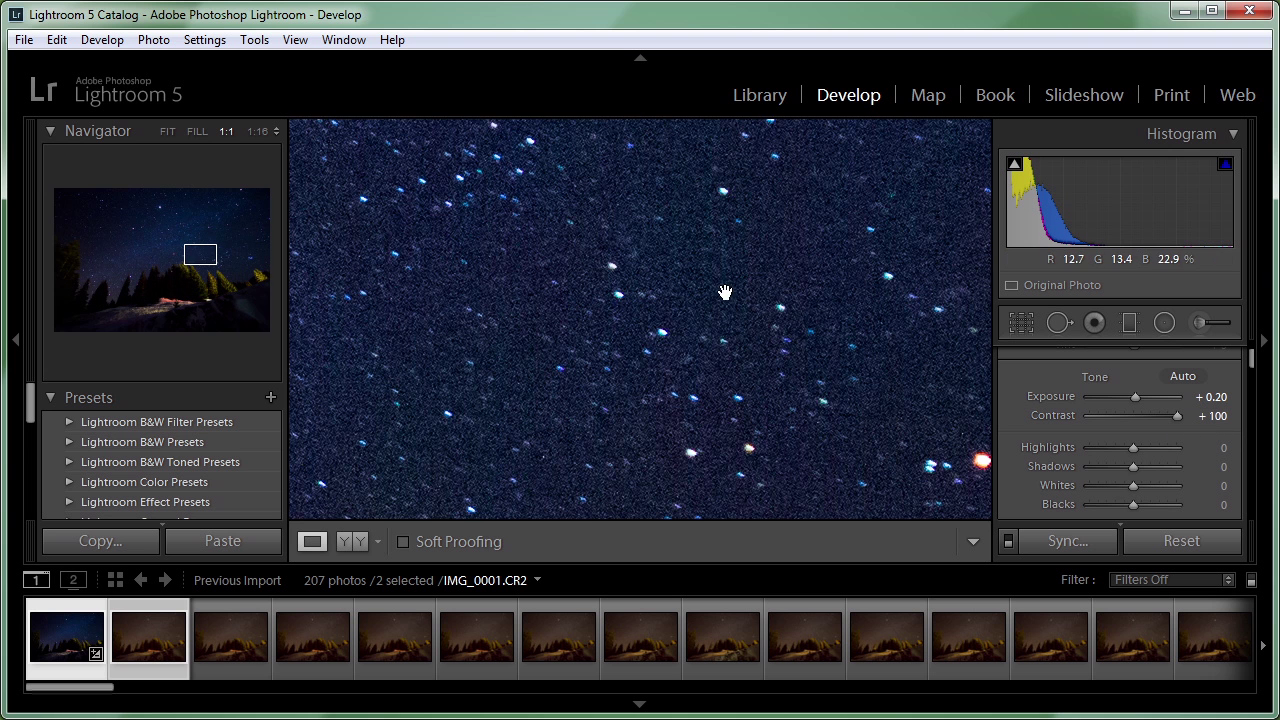
{"action": "left_click", "coordinate": [643, 303]}
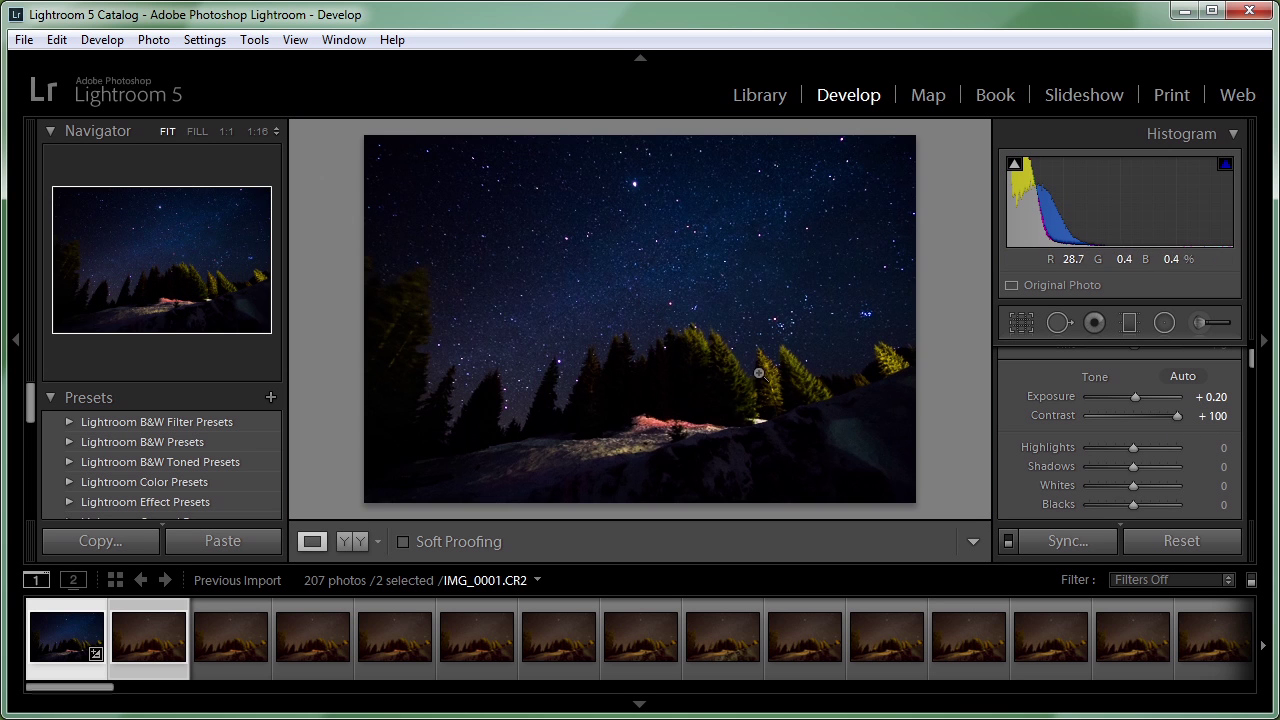
{"action": "left_click", "coordinate": [1222, 415]}
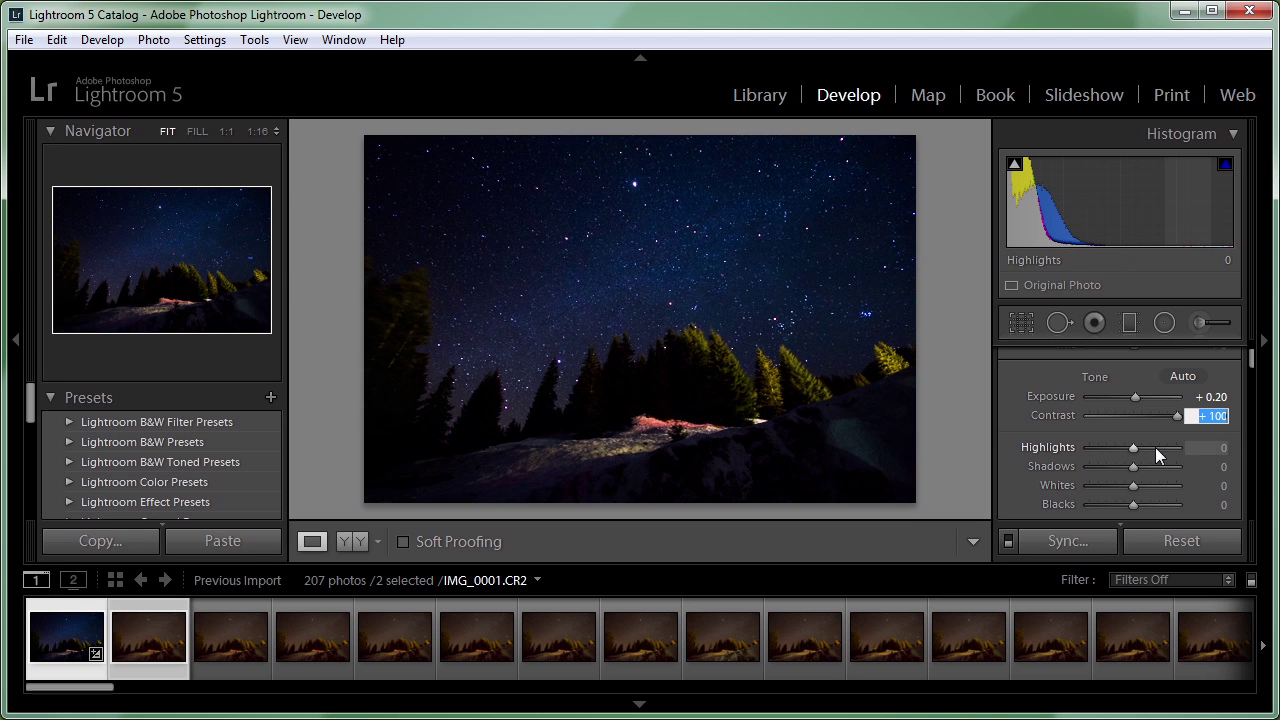
{"action": "type", "text": "15"}
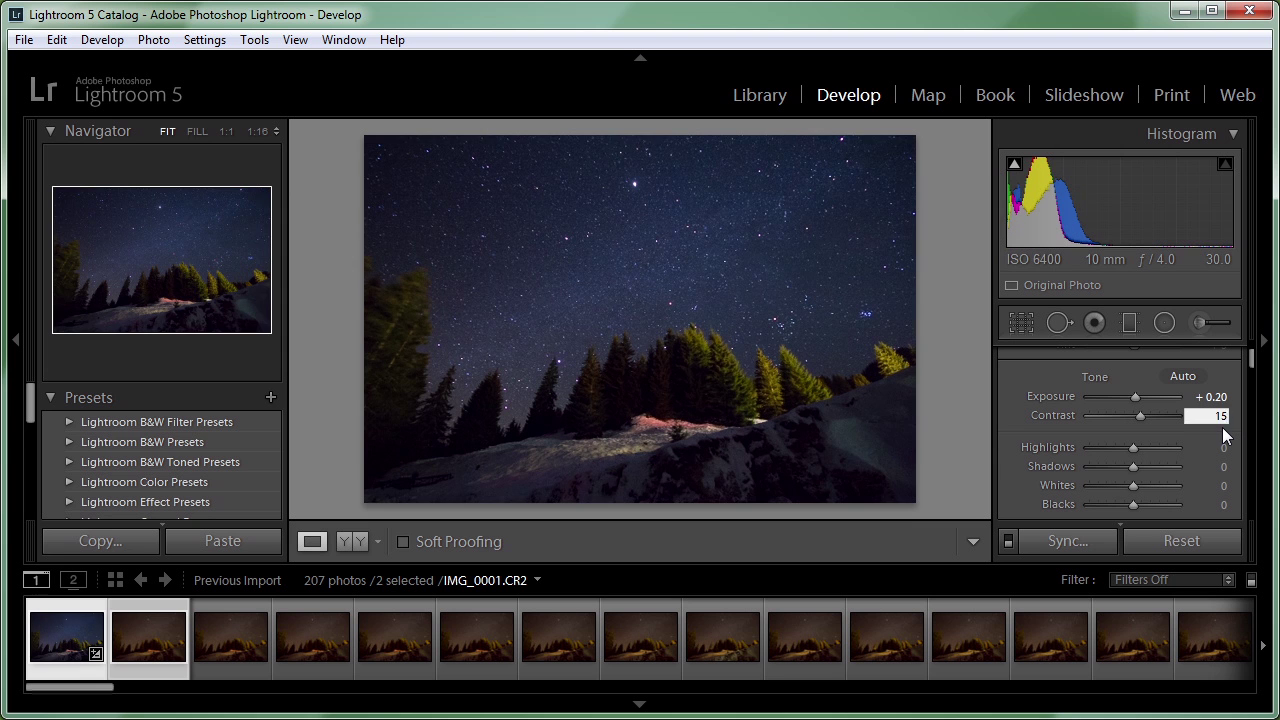
{"action": "key", "text": "Return"}
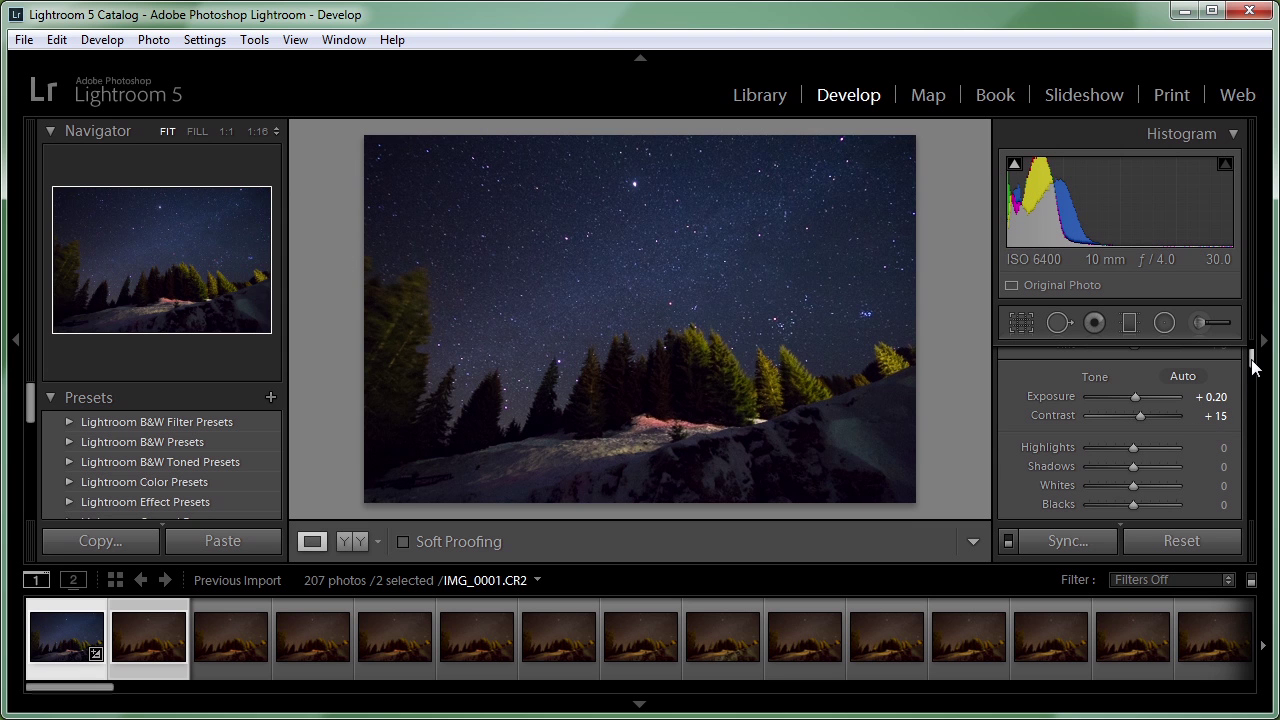
Deepen Blacks to -50 and check the sky at 1:1.
{"action": "left_click_drag", "start_coordinate": [1252, 359], "coordinate": [1253, 364]}
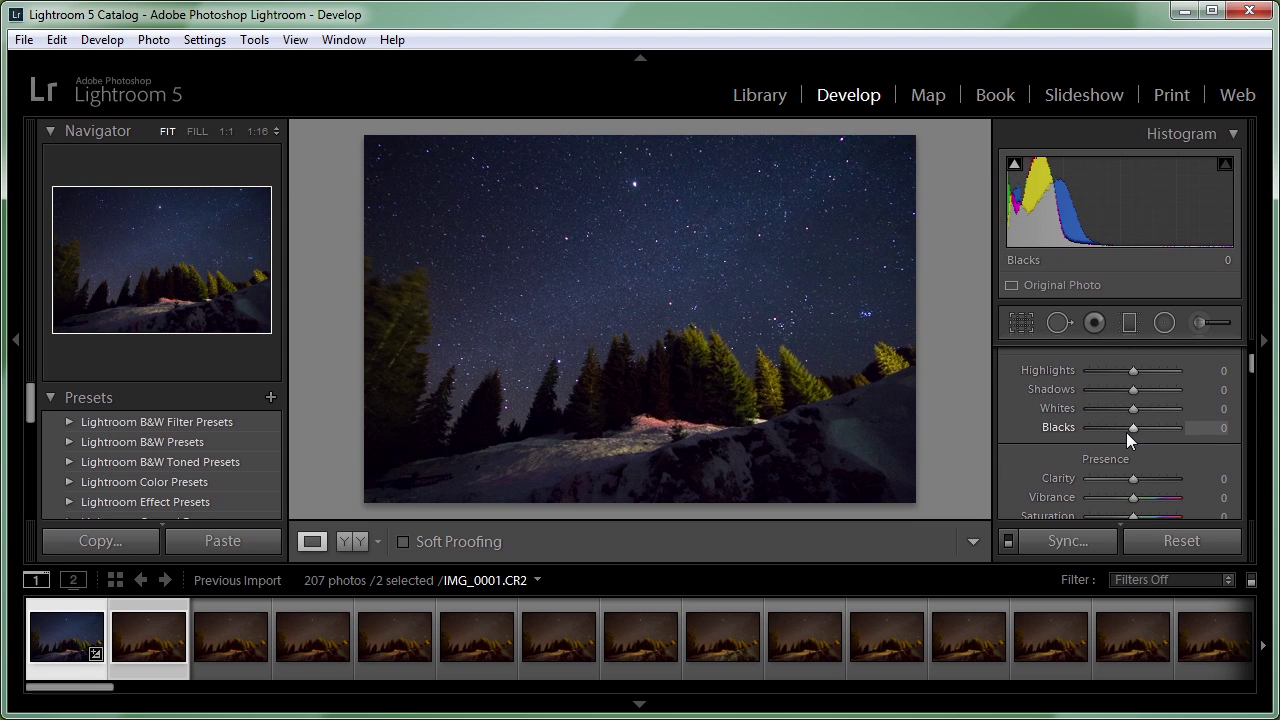
{"action": "left_click_drag", "start_coordinate": [1133, 429], "coordinate": [1119, 429]}
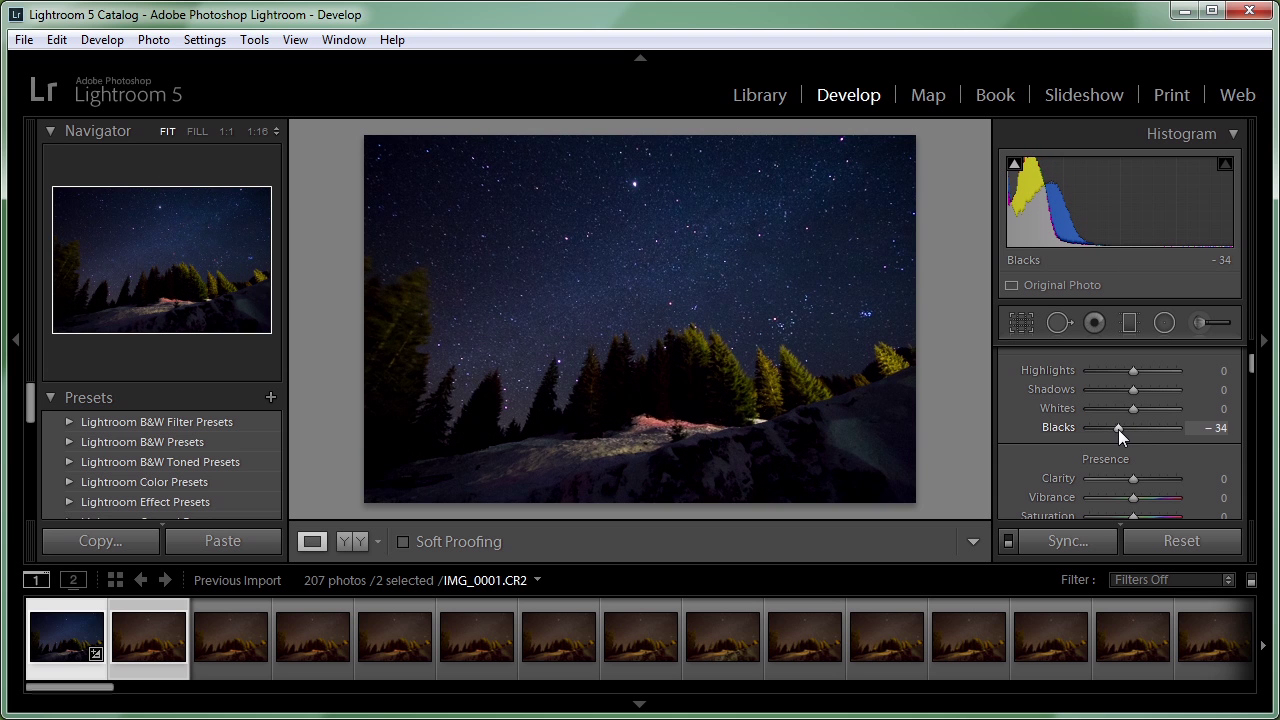
{"action": "left_click", "coordinate": [1217, 428]}
{"action": "type", "text": "-50"}
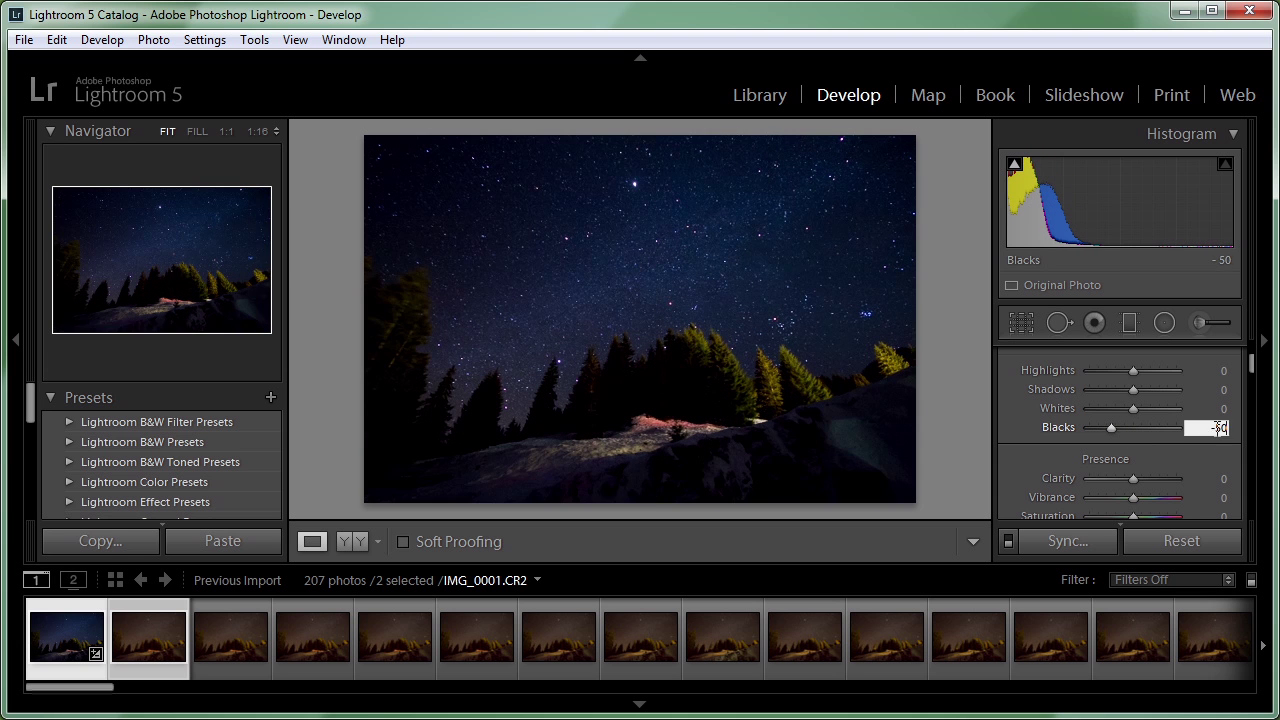
{"action": "key", "text": "Return"}
{"action": "left_click", "coordinate": [674, 205]}
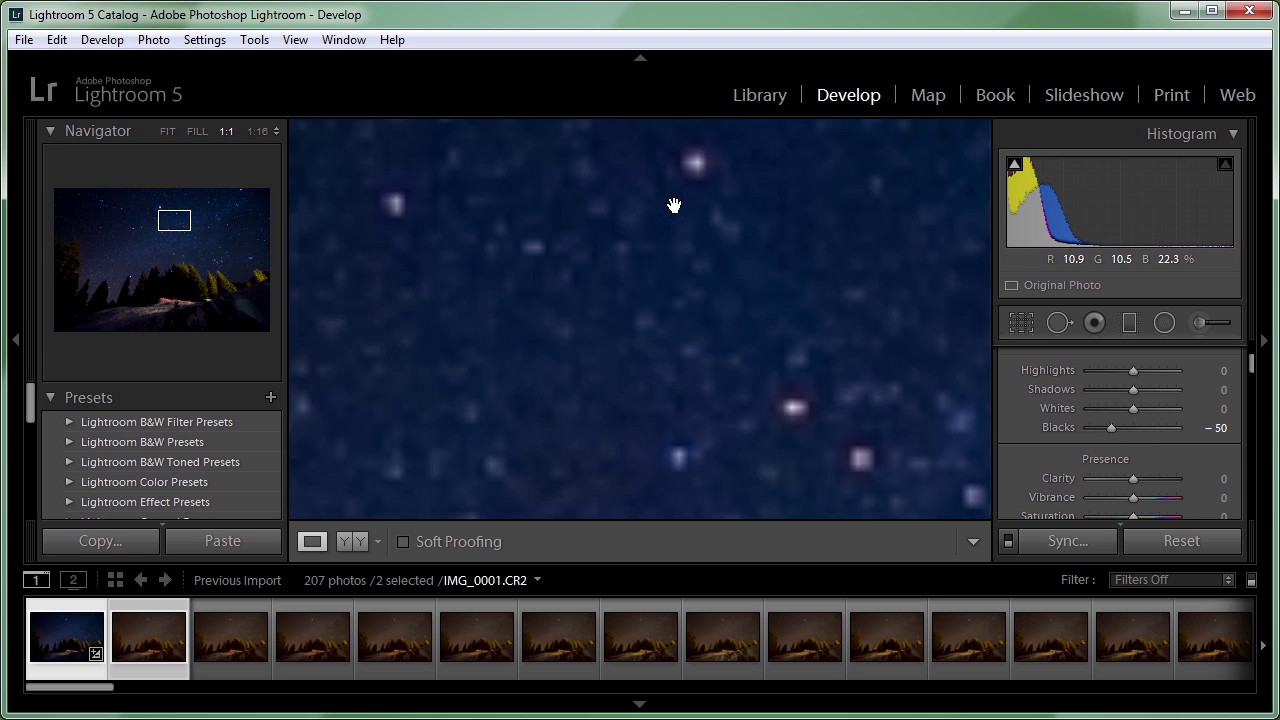
{"action": "left_click", "coordinate": [742, 289]}
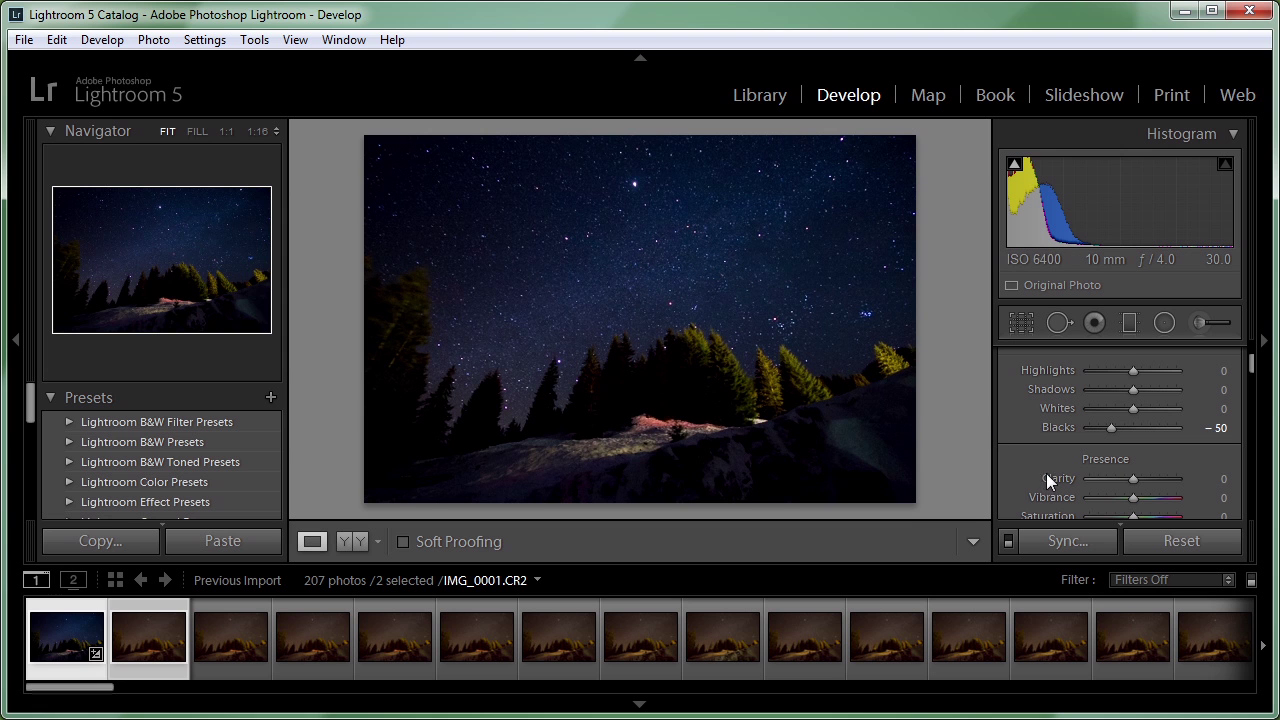
Test Clarity around +39 and -9 on the treetops up close, then set Clarity to +10.
{"action": "left_click_drag", "start_coordinate": [1141, 478], "coordinate": [1222, 485]}
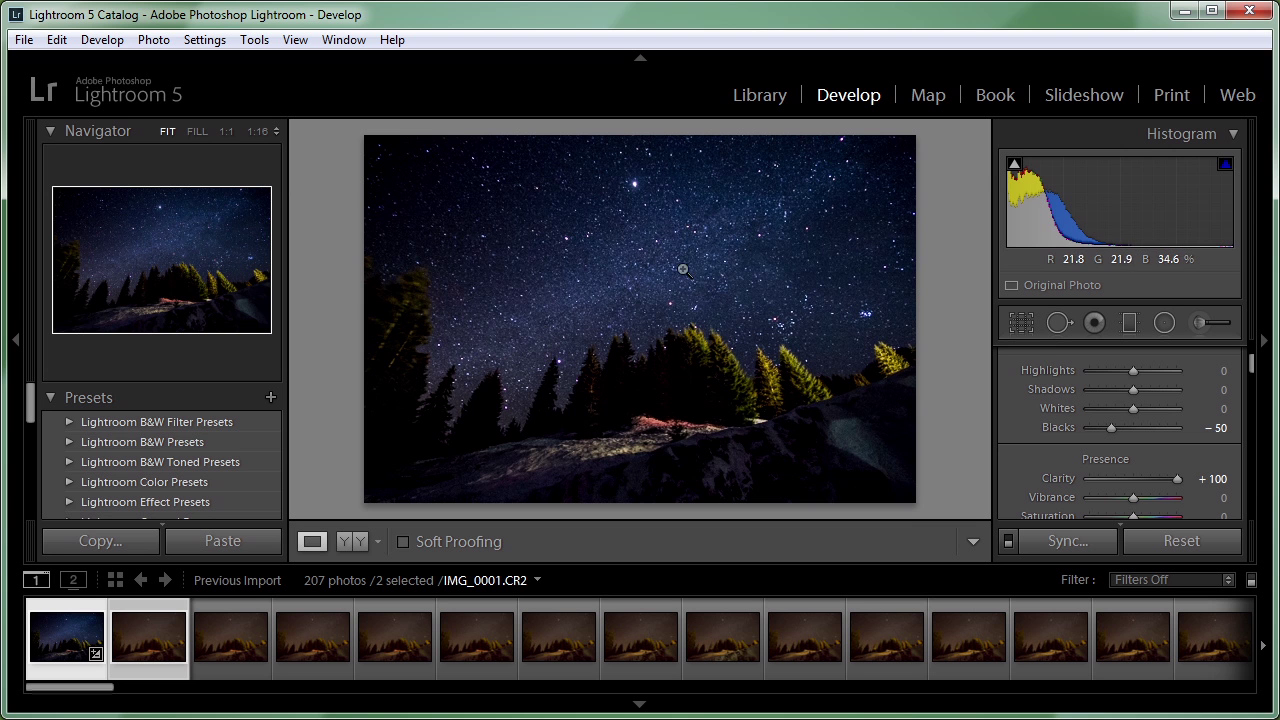
{"action": "left_click", "coordinate": [648, 335]}
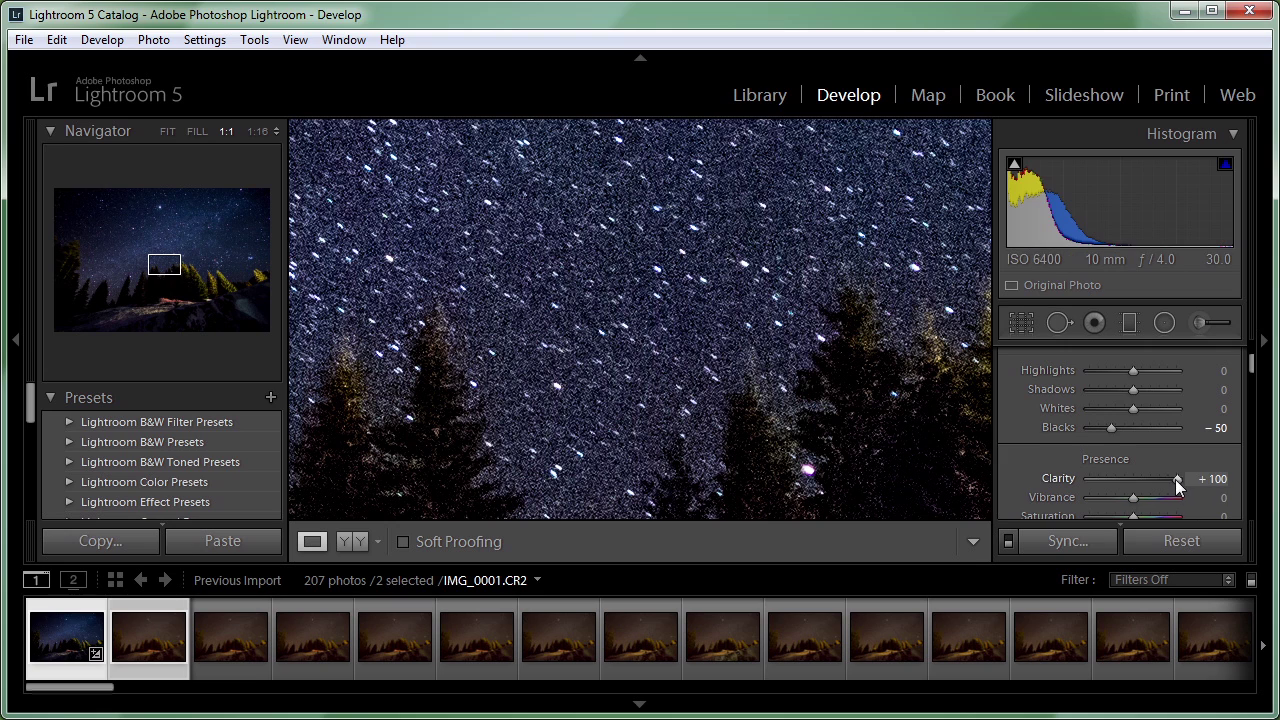
{"action": "left_click_drag", "start_coordinate": [1174, 479], "coordinate": [1137, 492]}
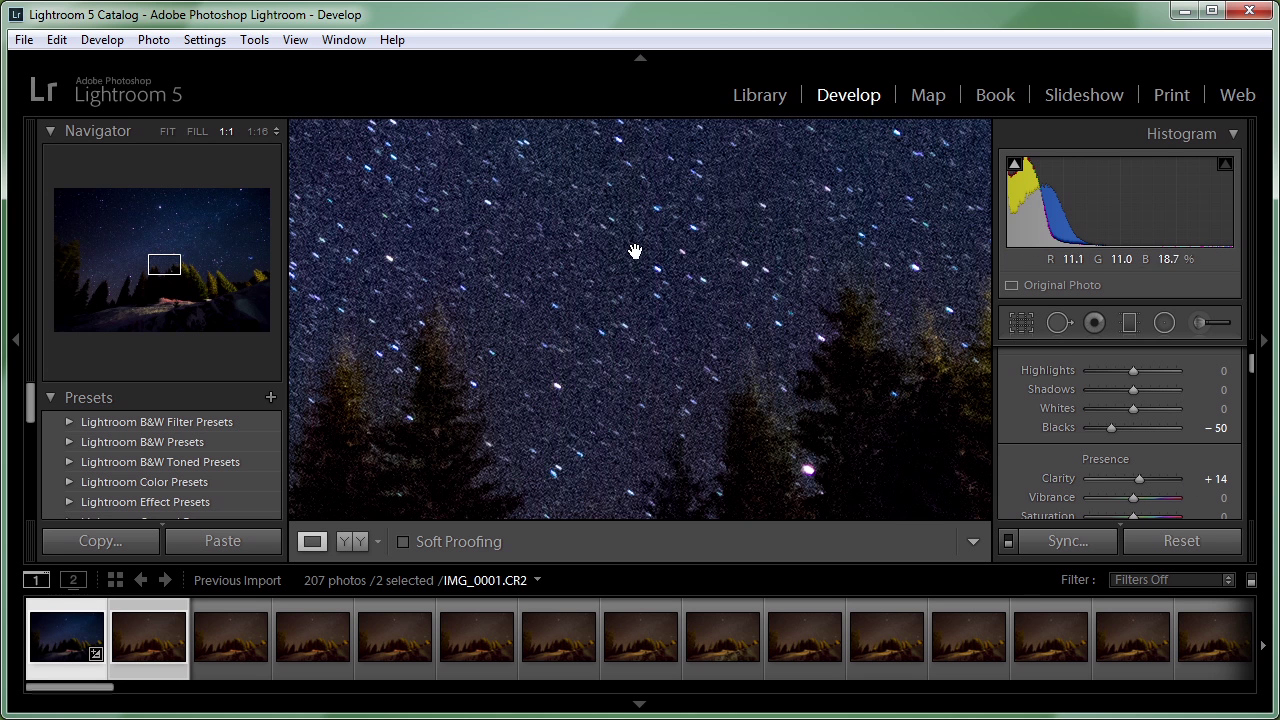
{"action": "left_click_drag", "start_coordinate": [631, 241], "coordinate": [642, 390]}
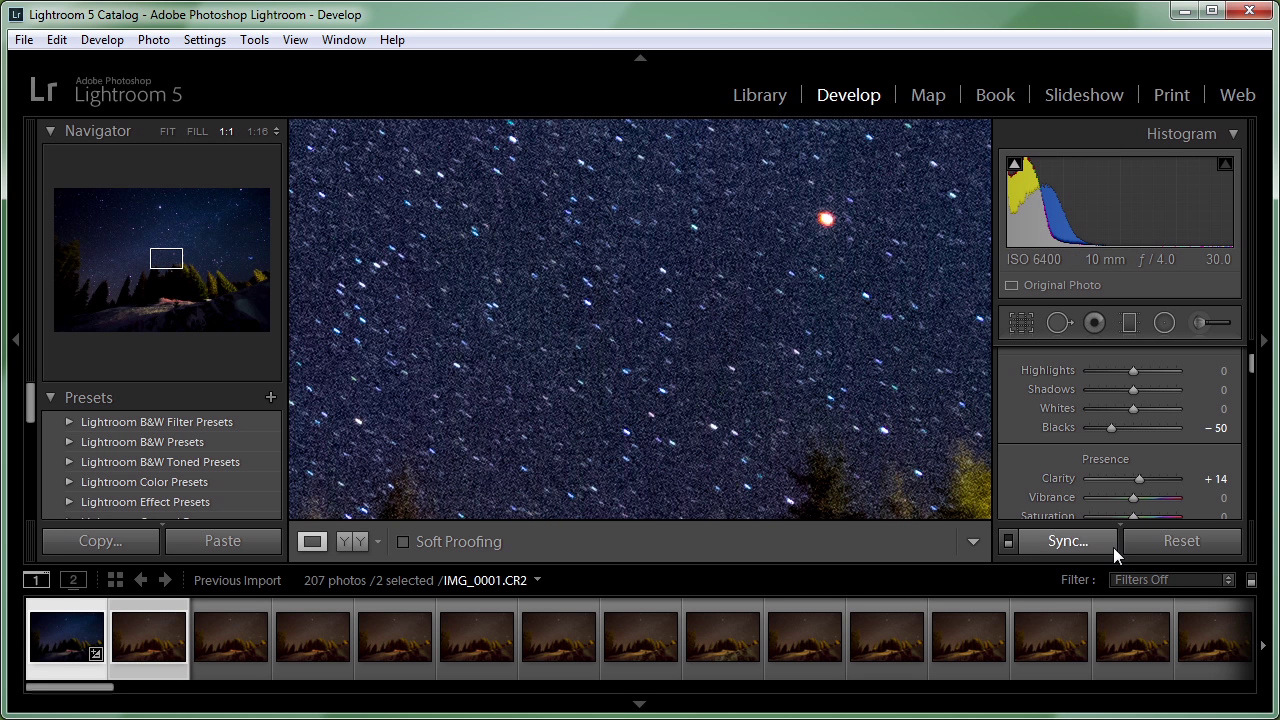
{"action": "left_click", "coordinate": [1222, 478]}
{"action": "type", "text": "10"}
{"action": "key", "text": "Return"}
{"action": "left_click_drag", "start_coordinate": [650, 266], "coordinate": [709, 293]}
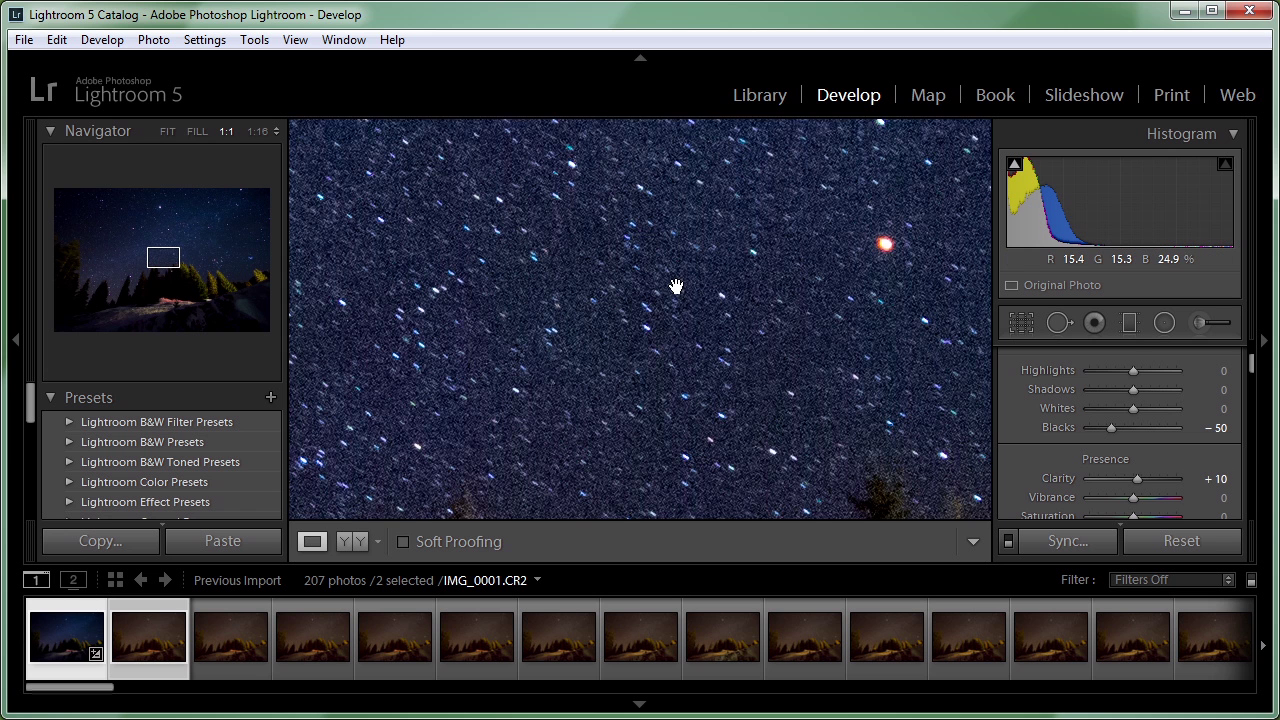
{"action": "left_click", "coordinate": [676, 287]}
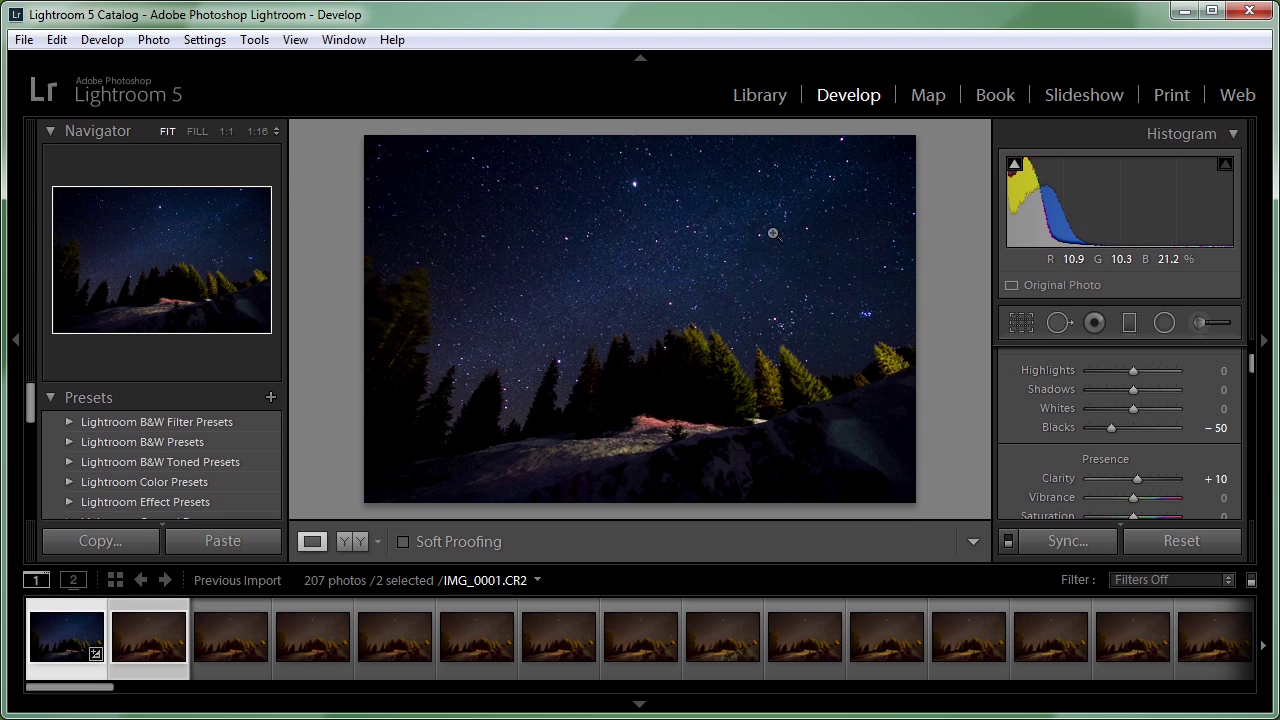
Set Vibrance to +15.
{"action": "scroll", "coordinate": [1250, 378], "scroll_direction": "down", "scroll_amount": 2}
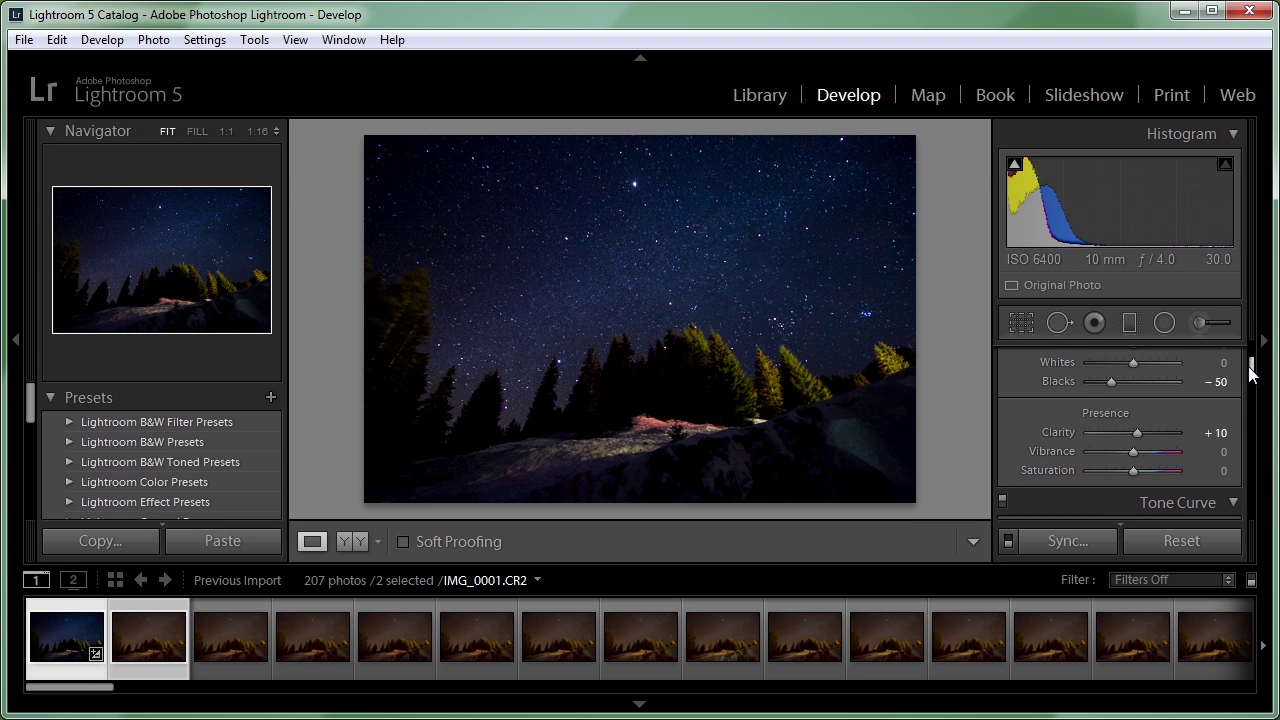
{"action": "scroll", "coordinate": [1250, 374], "scroll_direction": "up", "scroll_amount": 1}
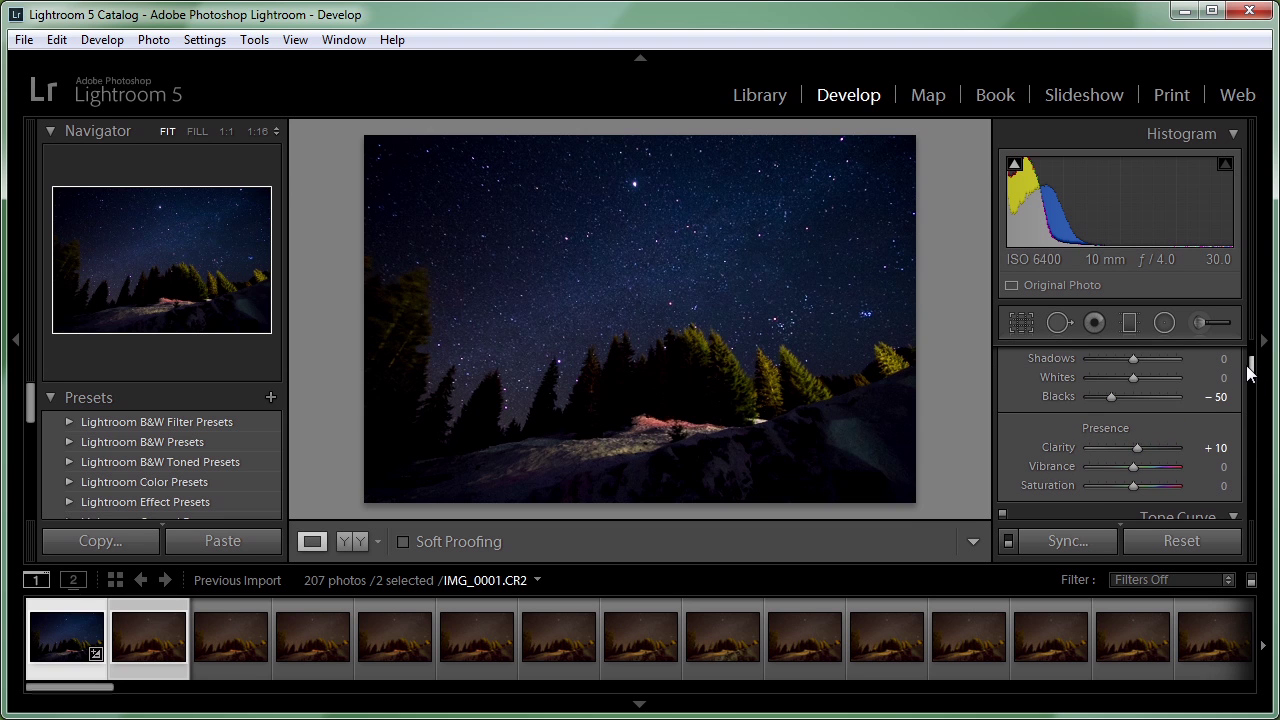
{"action": "left_click", "coordinate": [1220, 467]}
{"action": "type", "text": "15"}
{"action": "key", "text": "Return"}
Set Highlights to +15 after trying other brightness levels.
{"action": "left_click_drag", "start_coordinate": [1252, 374], "coordinate": [1251, 368]}
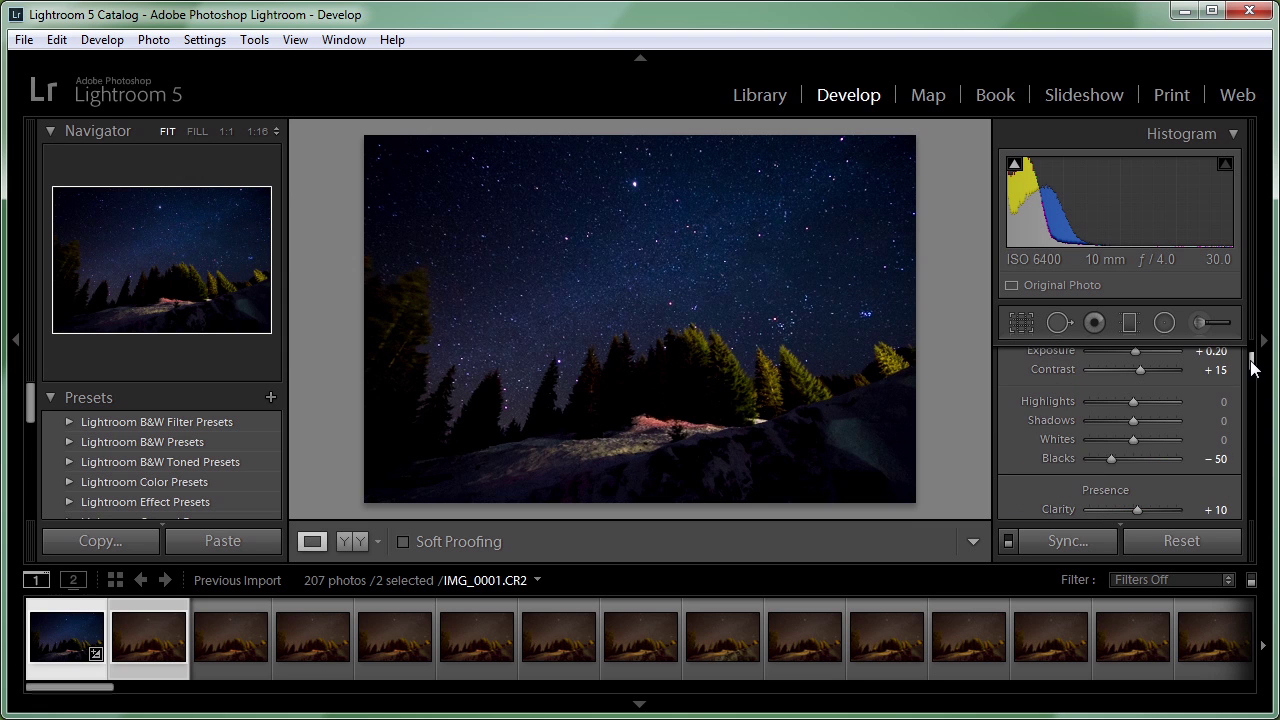
{"action": "mouse_move", "coordinate": [1133, 403]}
{"action": "left_mouse_down"}
{"action": "mouse_move", "coordinate": [1085, 403]}
{"action": "mouse_move", "coordinate": [1219, 403]}
{"action": "mouse_move", "coordinate": [1153, 403]}
{"action": "left_mouse_up"}
{"action": "left_click", "coordinate": [1214, 401]}
{"action": "type", "text": "15"}
{"action": "key", "text": "Return"}
{"action": "left_click", "coordinate": [630, 280]}
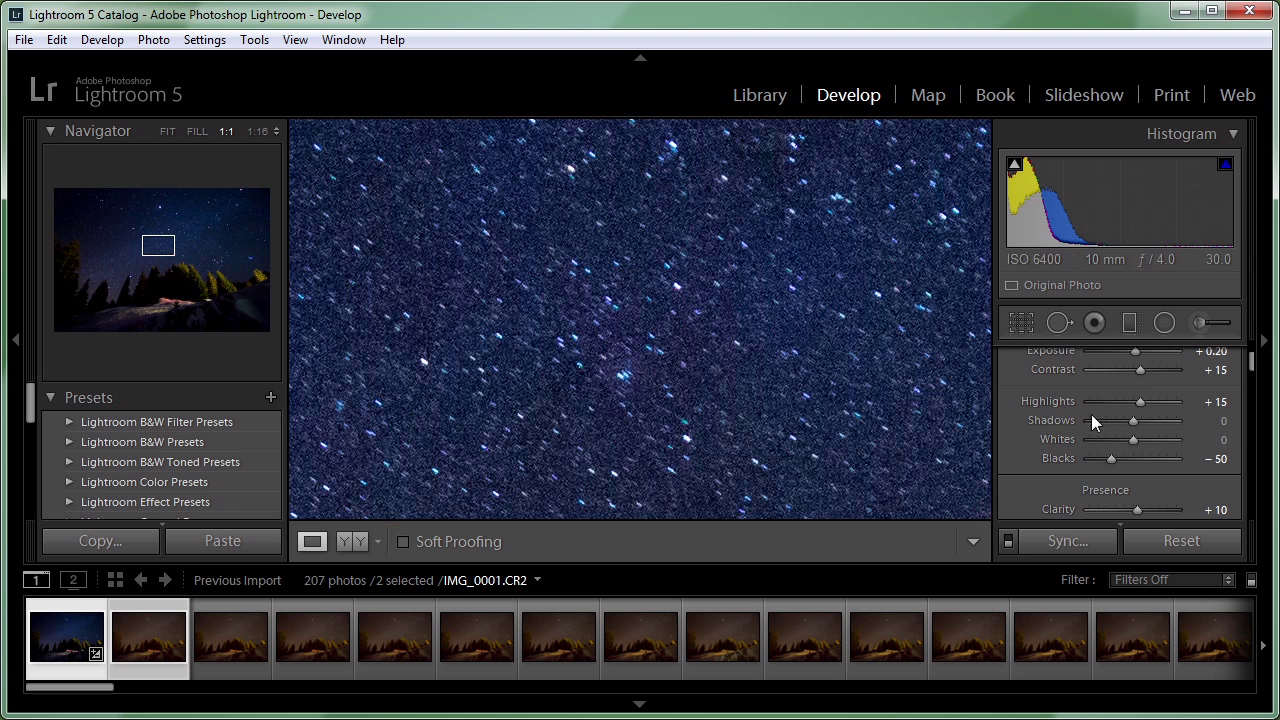
Test lifting Shadows and Whites (about +55), then reset both to 0.
{"action": "left_click_drag", "start_coordinate": [1135, 422], "coordinate": [1048, 429]}
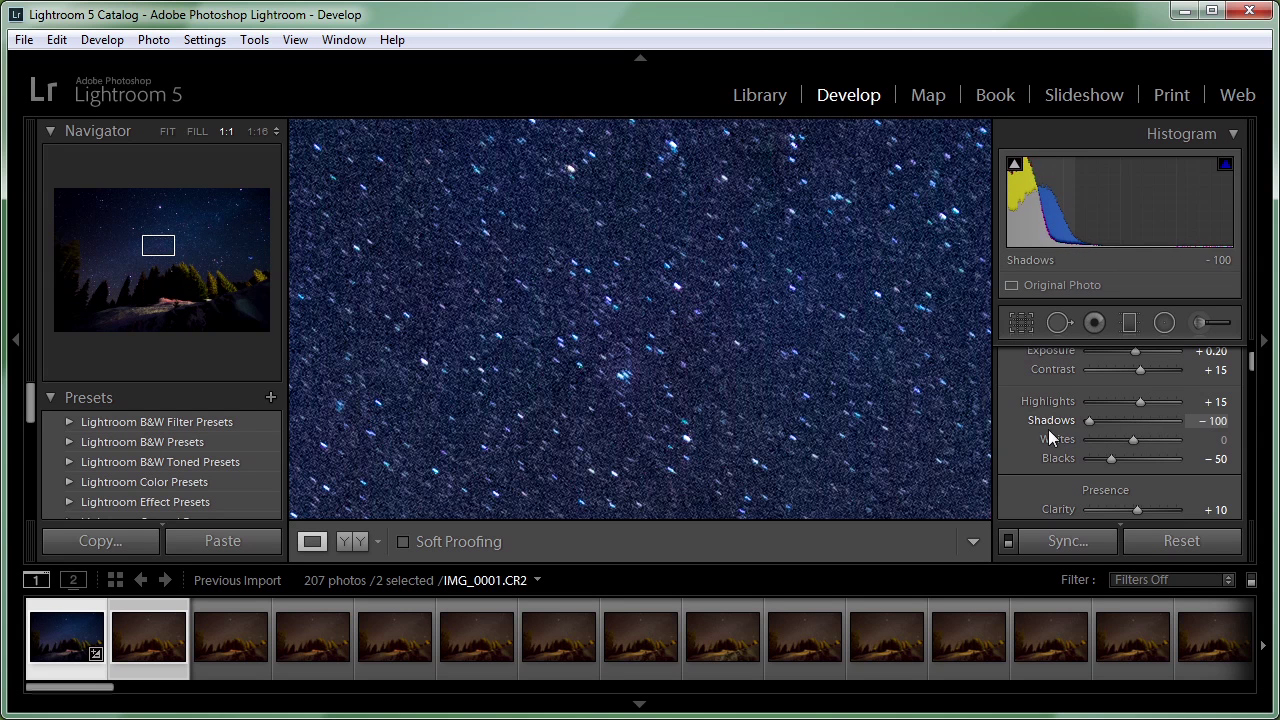
{"action": "left_click", "coordinate": [1212, 421]}
{"action": "type", "text": "0"}
{"action": "key", "text": "Return"}
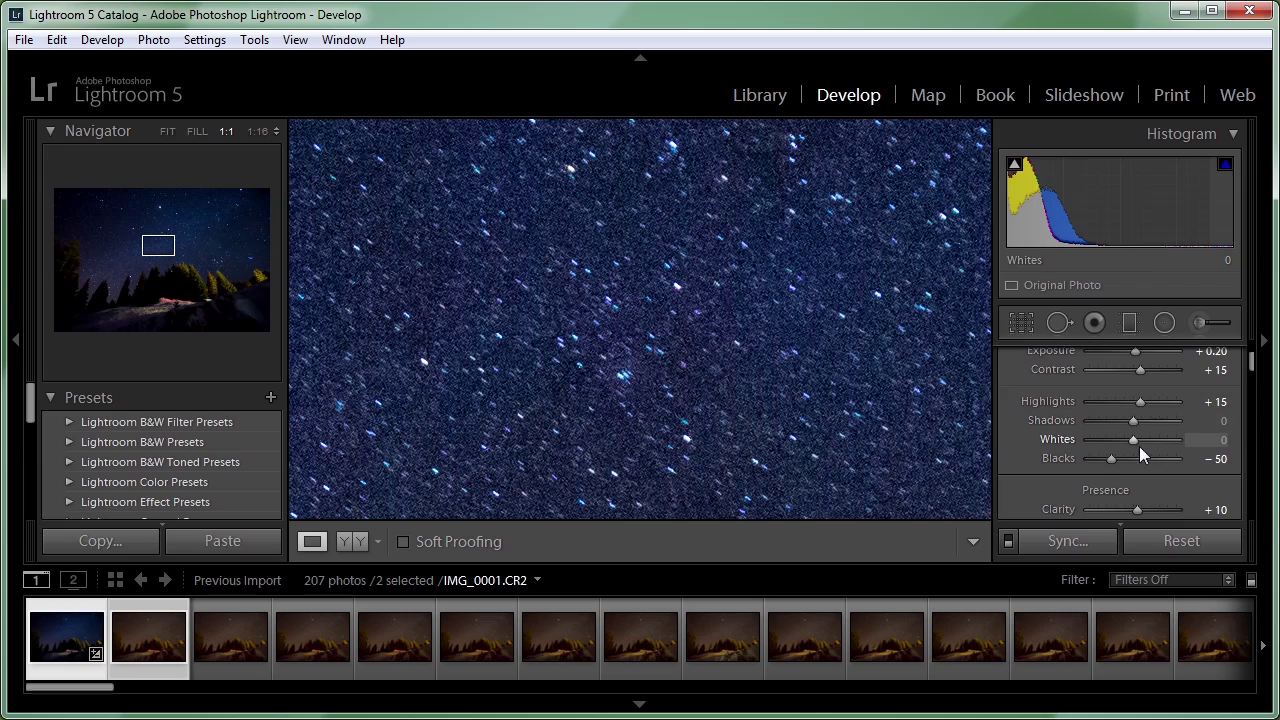
{"action": "left_click_drag", "start_coordinate": [1134, 439], "coordinate": [1161, 441]}
{"action": "left_click", "coordinate": [590, 278]}
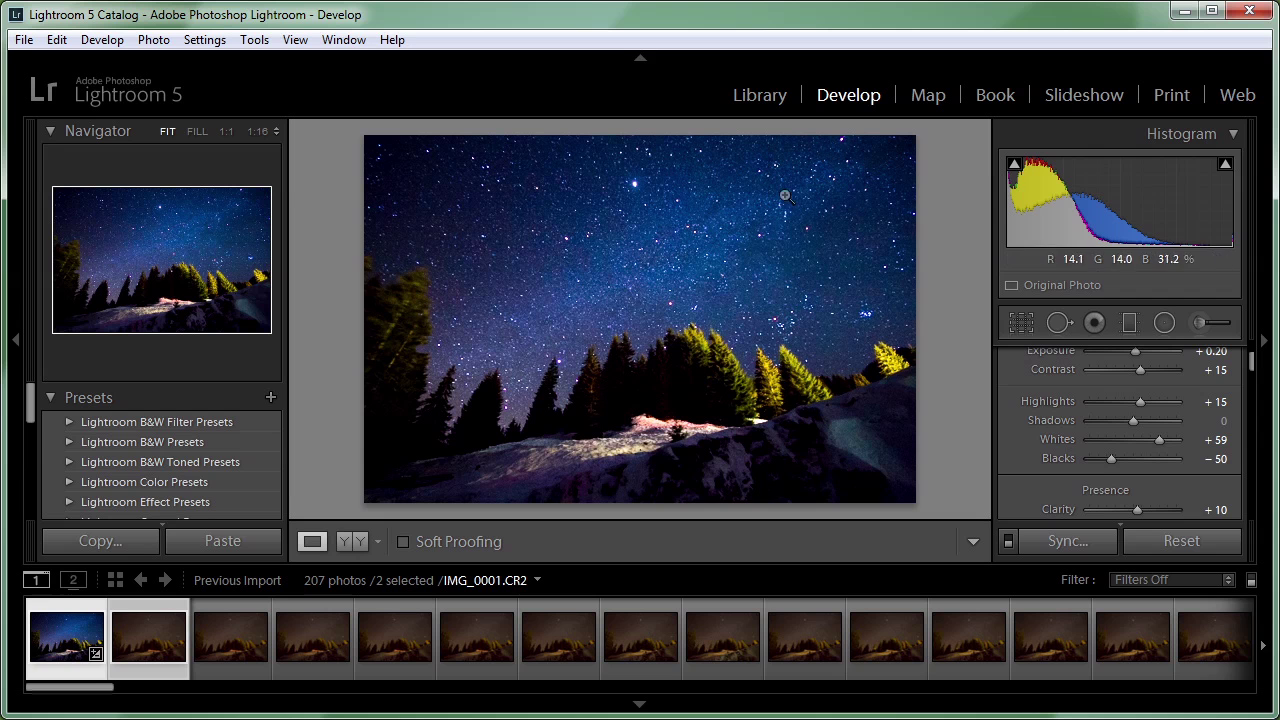
{"action": "left_click", "coordinate": [1218, 440]}
{"action": "type", "text": "0"}
{"action": "key", "text": "Return"}
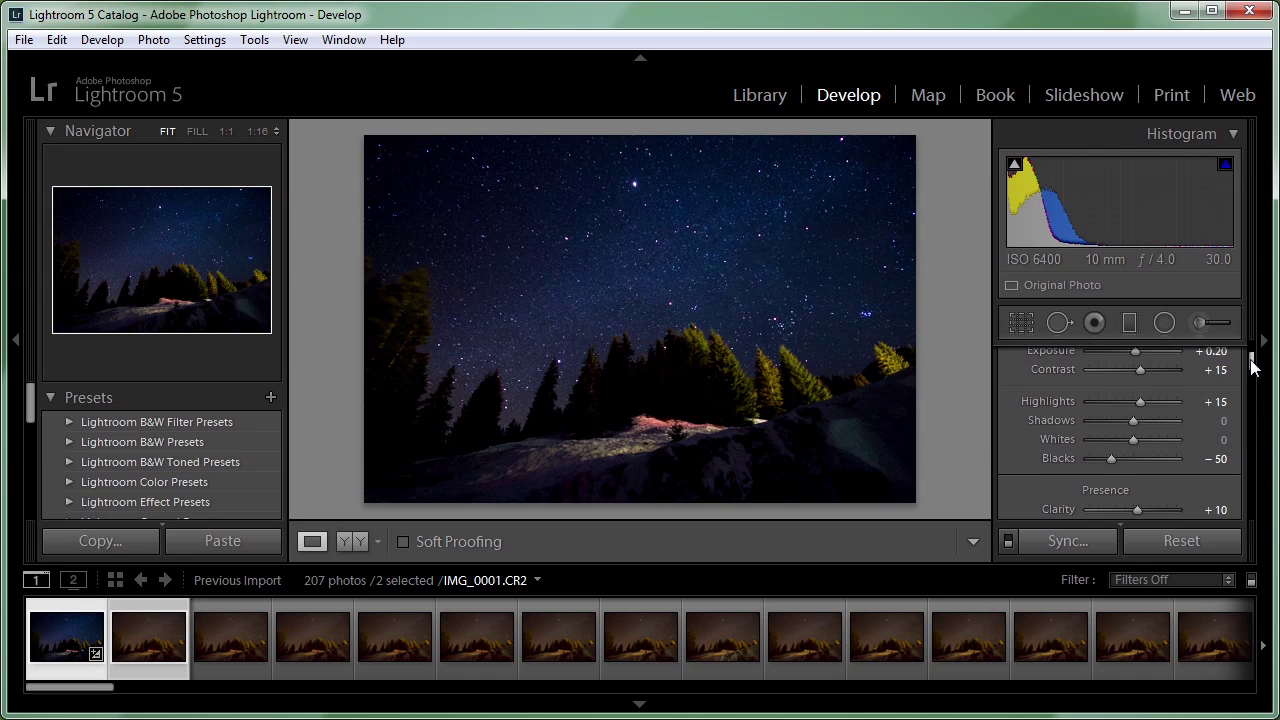
{"action": "left_click_drag", "start_coordinate": [1250, 367], "coordinate": [1256, 450]}
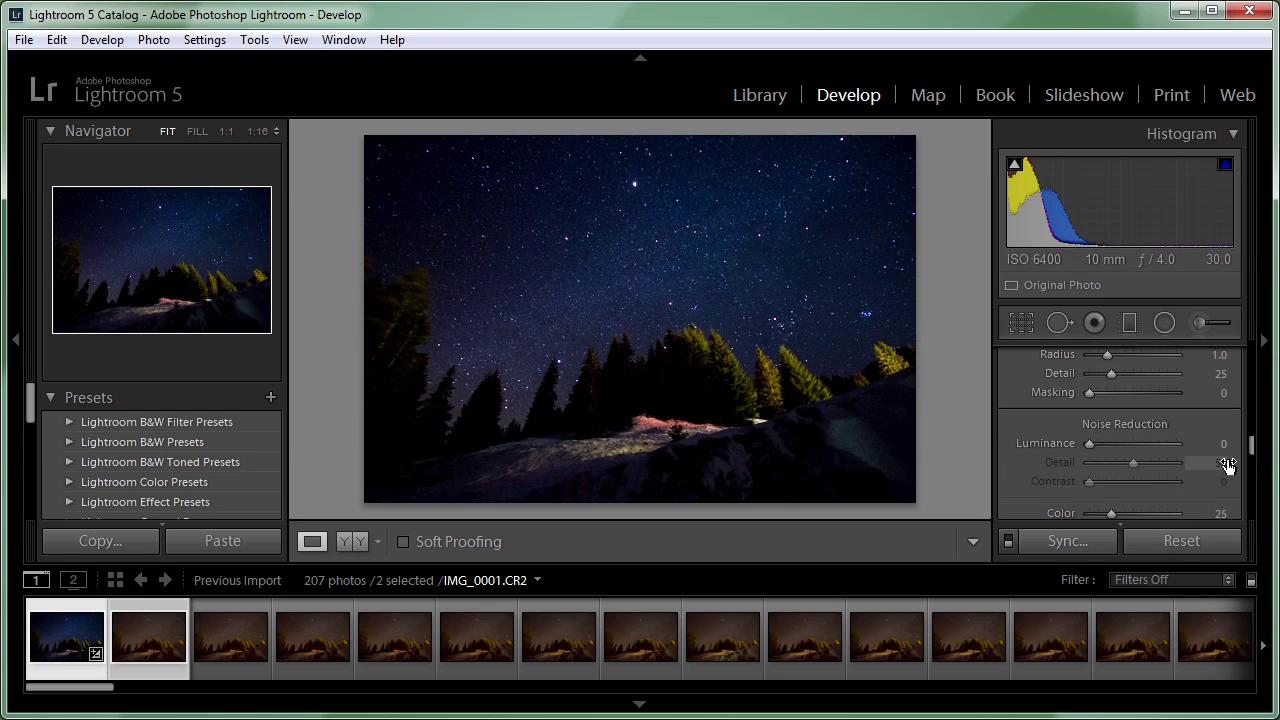
Enable lens profile corrections and set the Vignetting correction to 80.
{"action": "left_click_drag", "start_coordinate": [1252, 450], "coordinate": [1252, 467]}
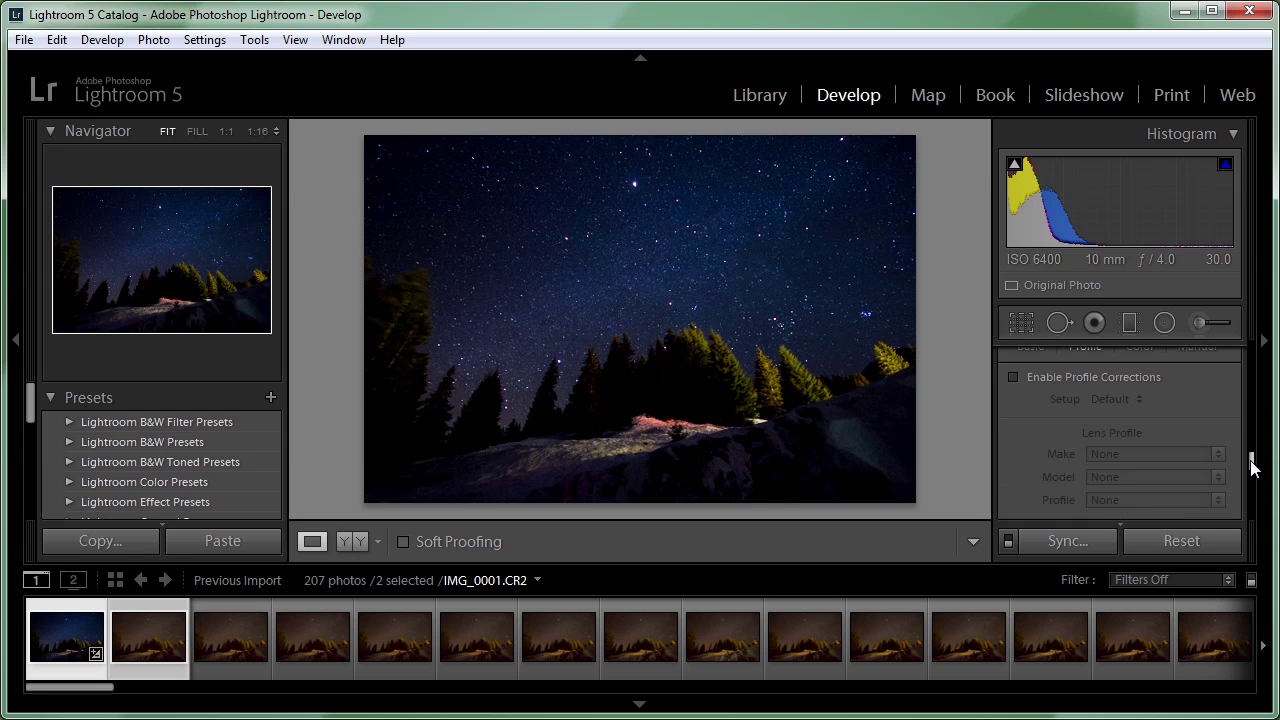
{"action": "left_click", "coordinate": [1083, 379]}
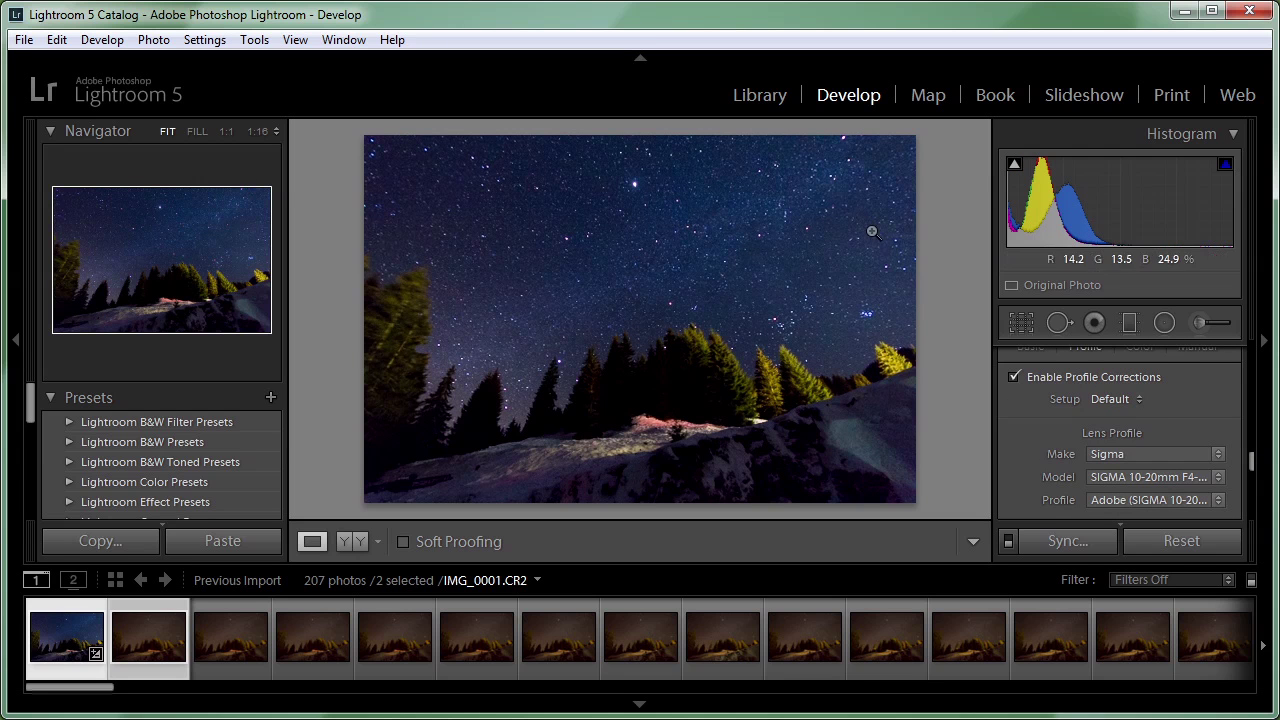
{"action": "mouse_move", "coordinate": [1251, 457]}
{"action": "left_mouse_down"}
{"action": "mouse_move", "coordinate": [1258, 495]}
{"action": "mouse_move", "coordinate": [1261, 475]}
{"action": "left_mouse_up"}
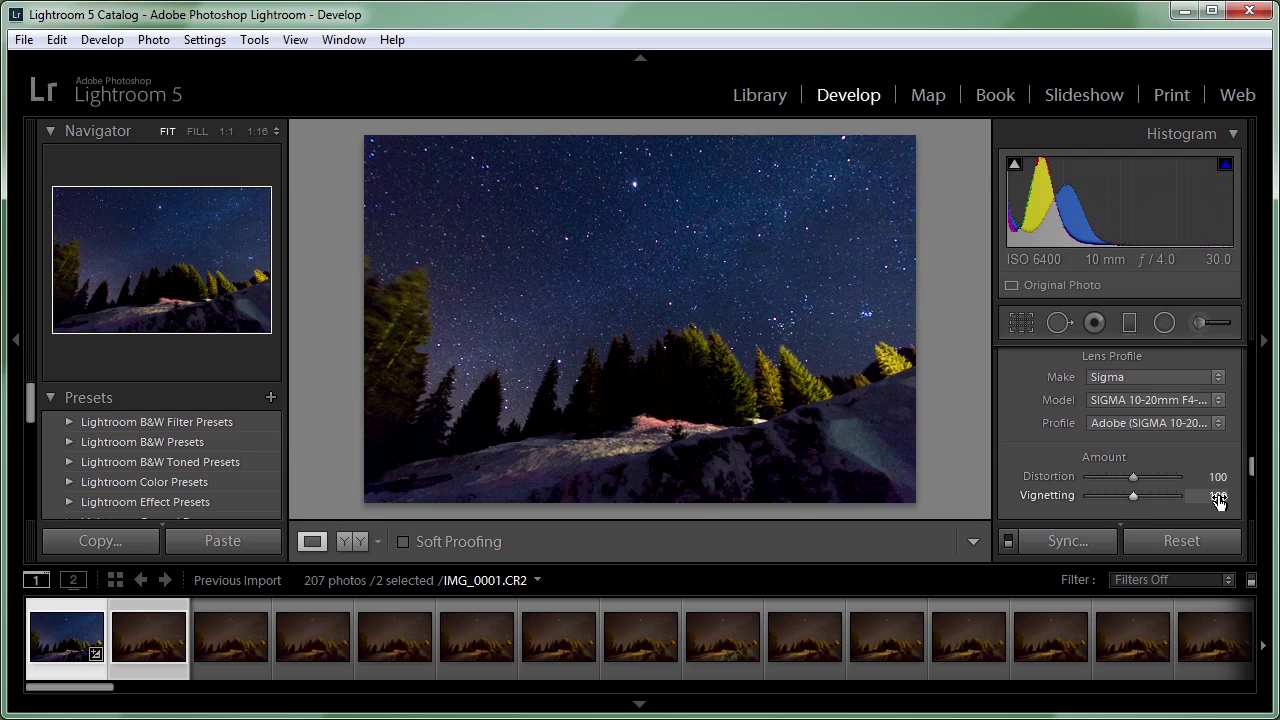
{"action": "mouse_move", "coordinate": [1130, 497]}
{"action": "left_mouse_down"}
{"action": "mouse_move", "coordinate": [1055, 498]}
{"action": "mouse_move", "coordinate": [1122, 499]}
{"action": "left_mouse_up"}
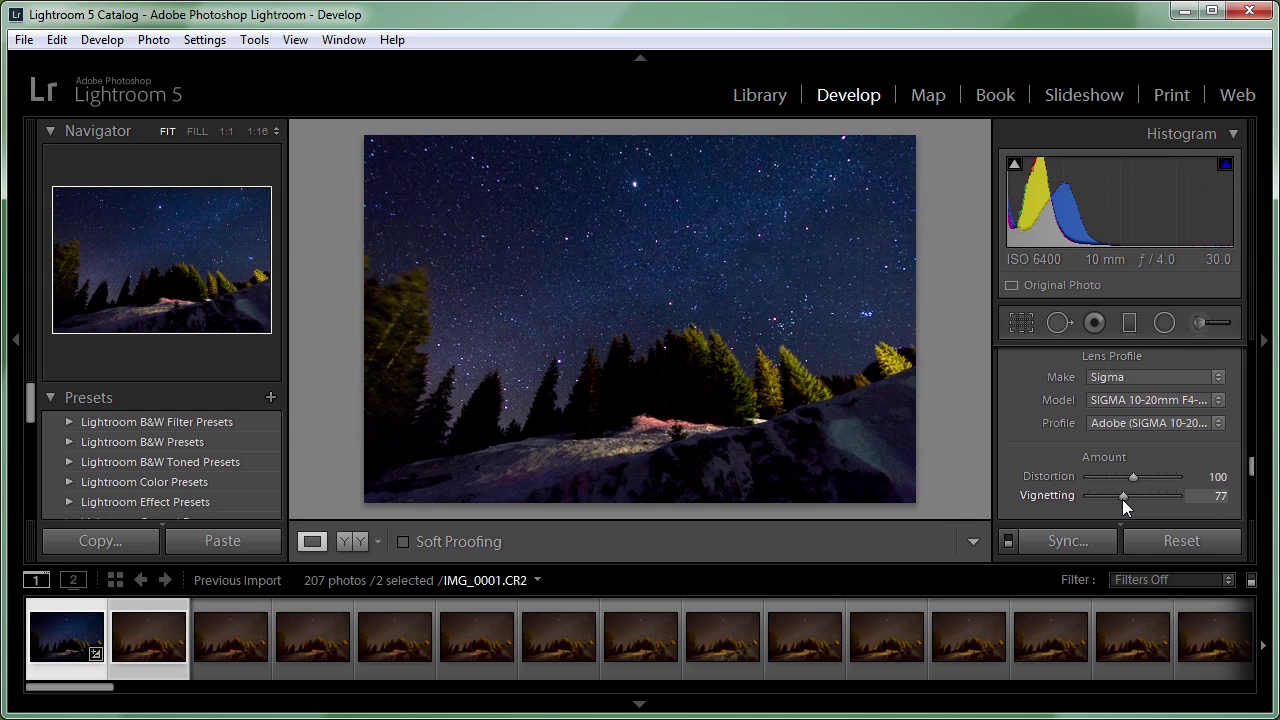
{"action": "left_click", "coordinate": [1218, 497]}
{"action": "type", "text": "80"}
{"action": "key", "text": "Return"}
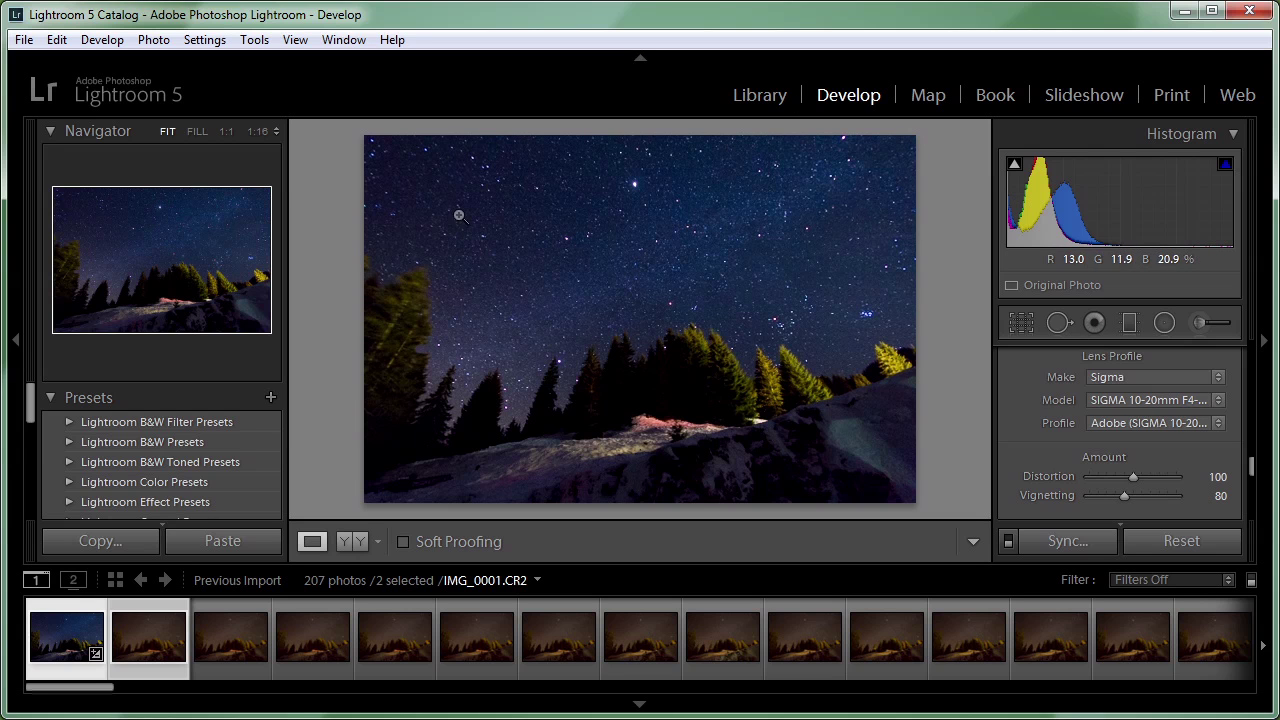
Set the Distortion correction to 0 after testing lower values and checking the sky.
{"action": "mouse_move", "coordinate": [1152, 487]}
{"action": "mouse_move", "coordinate": [1135, 475]}
{"action": "left_mouse_down"}
{"action": "mouse_move", "coordinate": [1045, 480]}
{"action": "mouse_move", "coordinate": [1191, 476]}
{"action": "mouse_move", "coordinate": [1113, 480]}
{"action": "left_mouse_up"}
{"action": "left_click", "coordinate": [637, 208]}
{"action": "left_click", "coordinate": [700, 220]}
{"action": "left_click", "coordinate": [1219, 477]}
{"action": "type", "text": "0"}
{"action": "key", "text": "Return"}
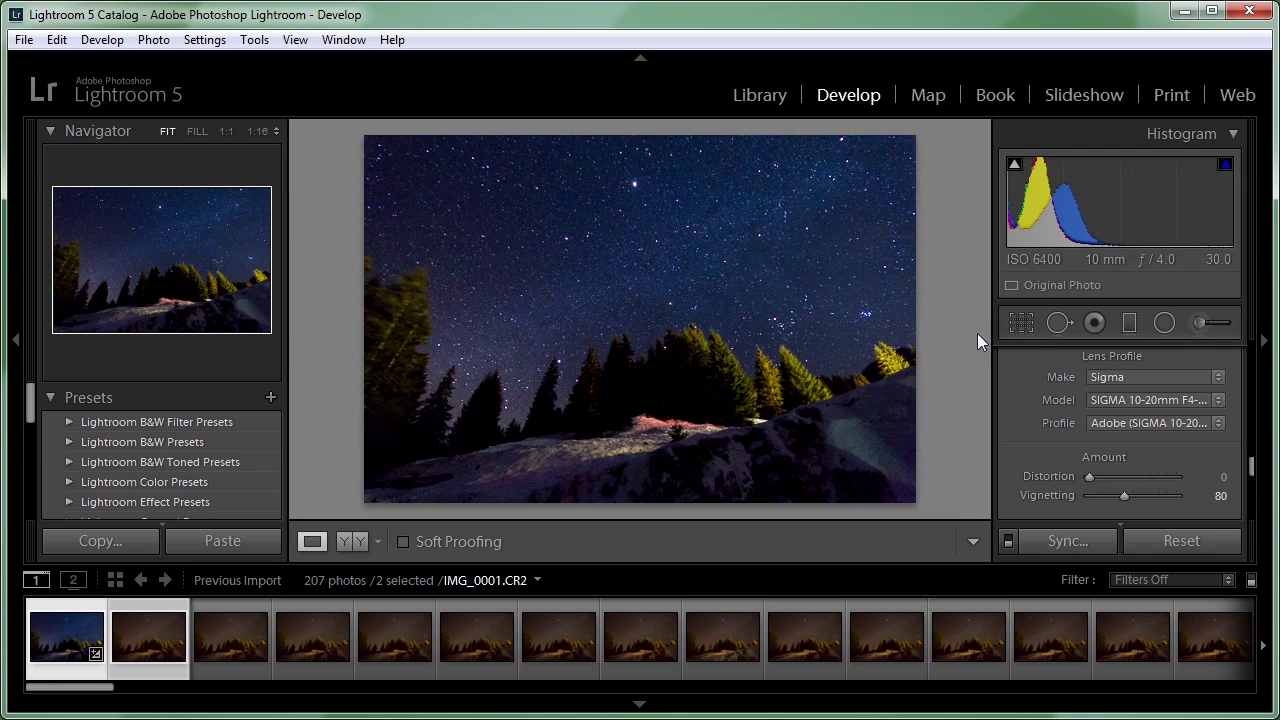
{"action": "mouse_move", "coordinate": [1252, 476]}
{"action": "left_mouse_down"}
{"action": "mouse_move", "coordinate": [1249, 457]}
{"action": "mouse_move", "coordinate": [1249, 471]}
{"action": "left_mouse_up"}
{"action": "left_click_drag", "start_coordinate": [1163, 487], "coordinate": [1210, 482]}
{"action": "mouse_move", "coordinate": [1251, 465]}
{"action": "left_mouse_down"}
{"action": "mouse_move", "coordinate": [1254, 431]}
{"action": "mouse_move", "coordinate": [1256, 446]}
{"action": "left_mouse_up"}
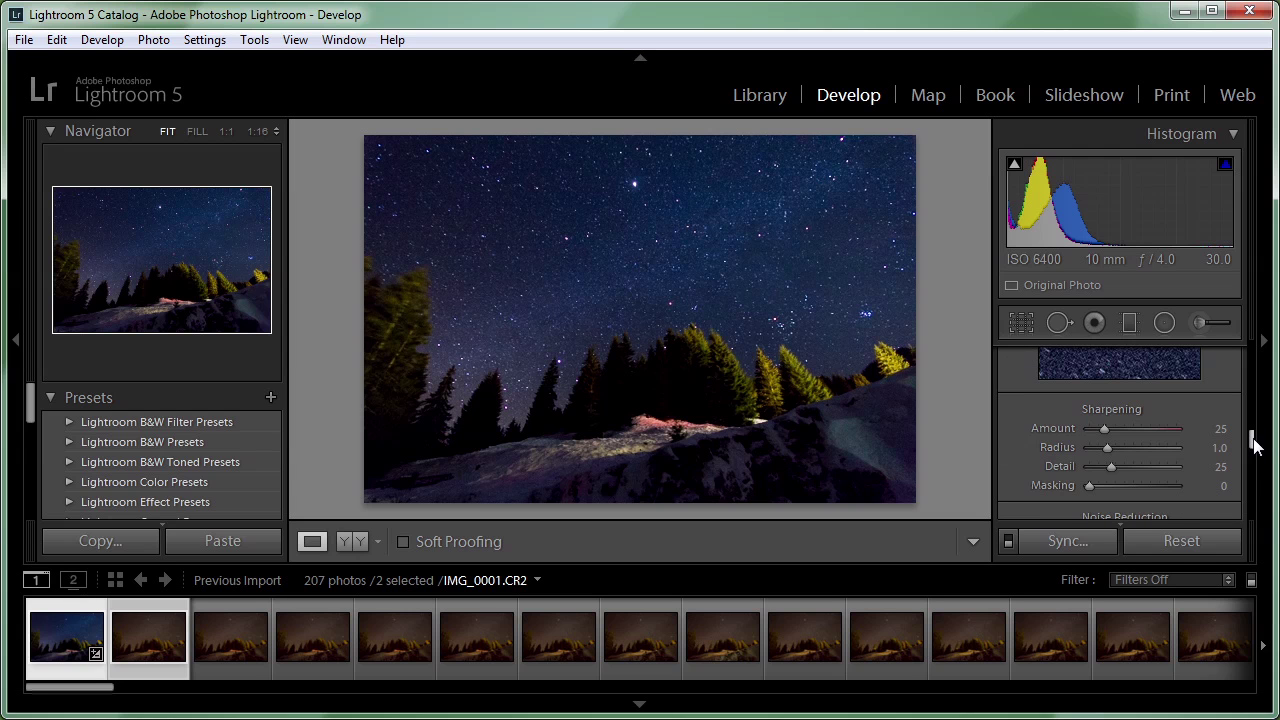
At 1:1, test sharpening Amount at 150, then set it to 0.
{"action": "scroll", "coordinate": [1256, 446], "scroll_direction": "up", "scroll_amount": 1}
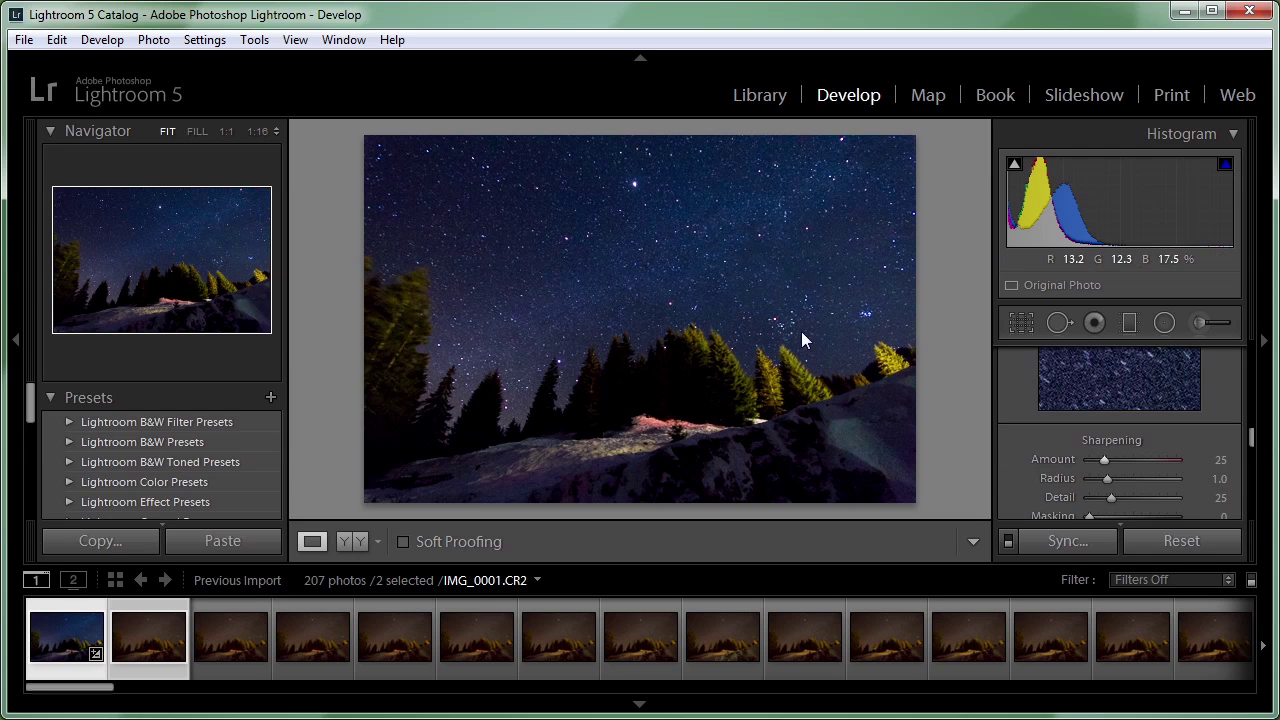
{"action": "key", "text": "z"}
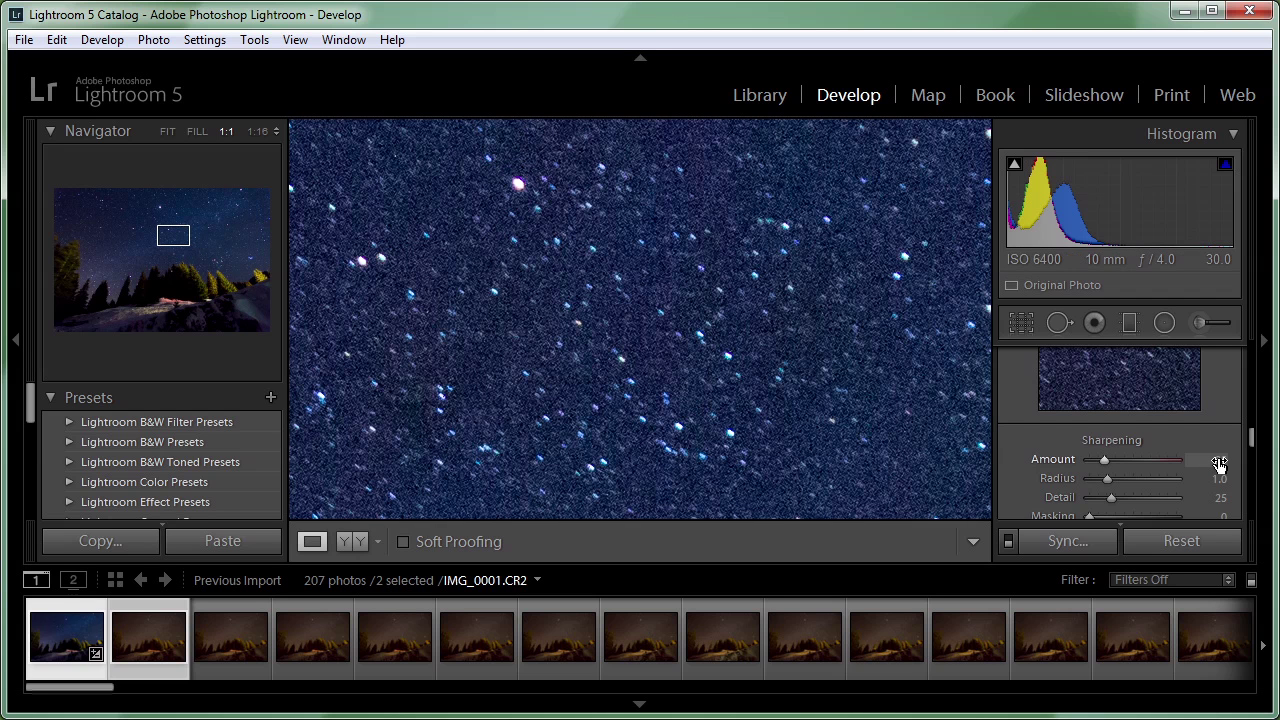
{"action": "left_click_drag", "start_coordinate": [1104, 460], "coordinate": [1222, 466]}
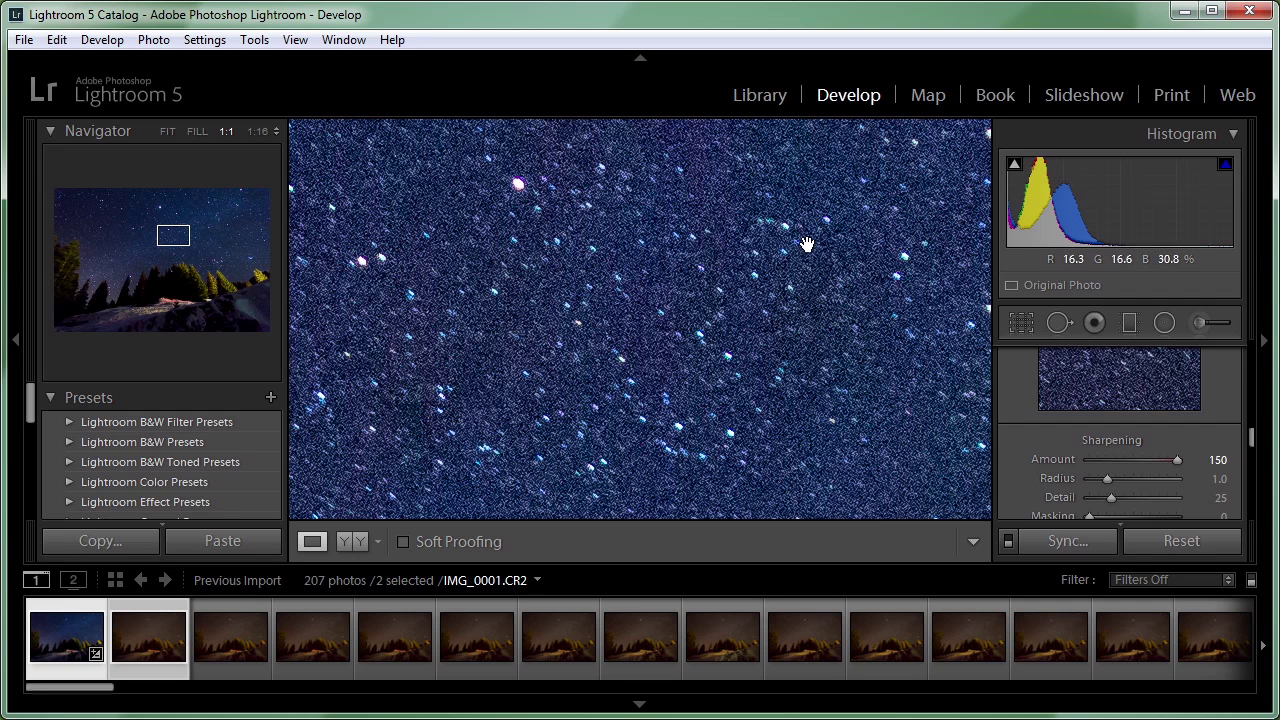
{"action": "left_click", "coordinate": [1220, 462]}
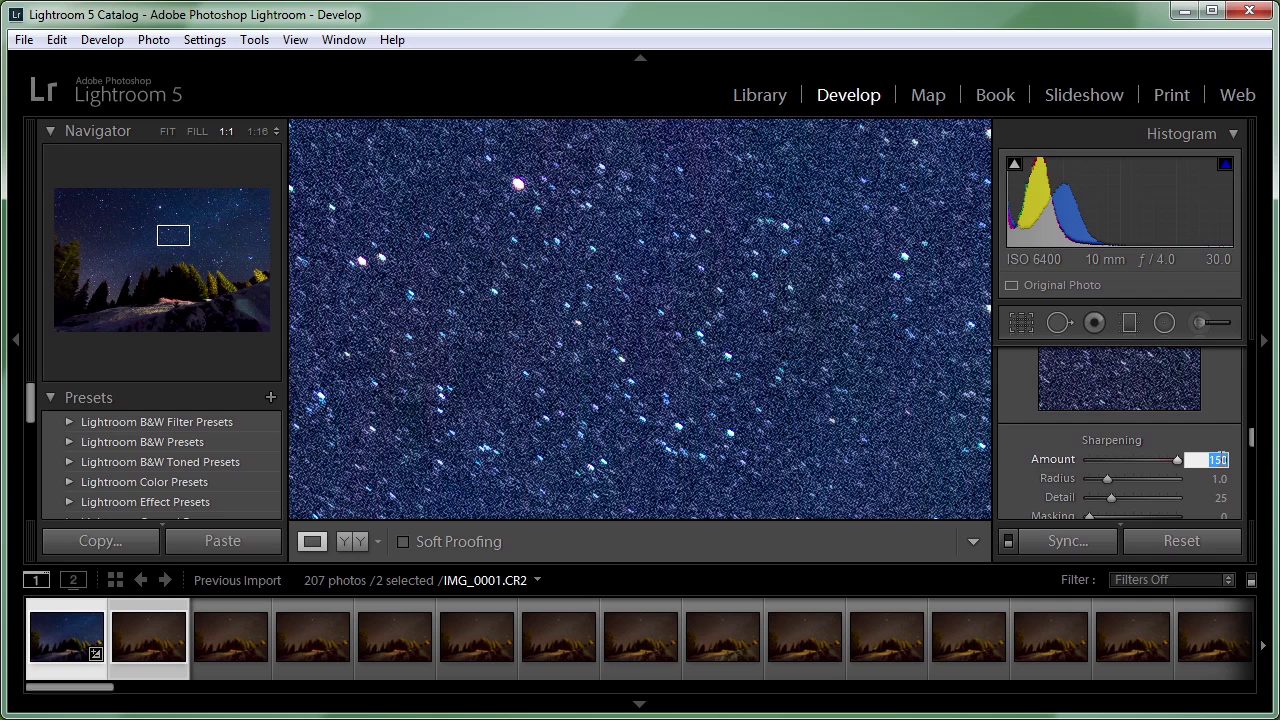
{"action": "type", "text": "0"}
{"action": "key", "text": "Return"}
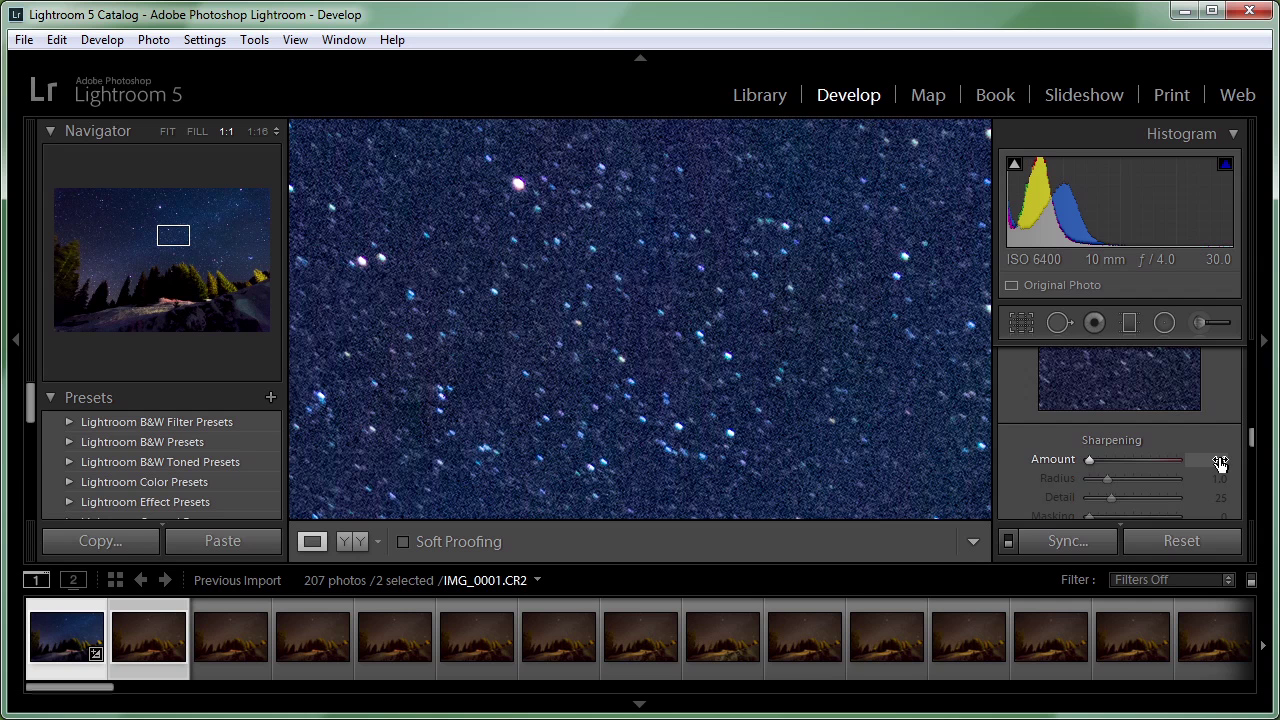
{"action": "mouse_move", "coordinate": [1253, 445]}
{"action": "left_mouse_down"}
{"action": "mouse_move", "coordinate": [1262, 470]}
{"action": "mouse_move", "coordinate": [1257, 440]}
{"action": "mouse_move", "coordinate": [1258, 452]}
{"action": "left_mouse_up"}
Compare strong Luminance noise reduction on the stars at 1:1, then return it to 0.
{"action": "left_click", "coordinate": [800, 323]}
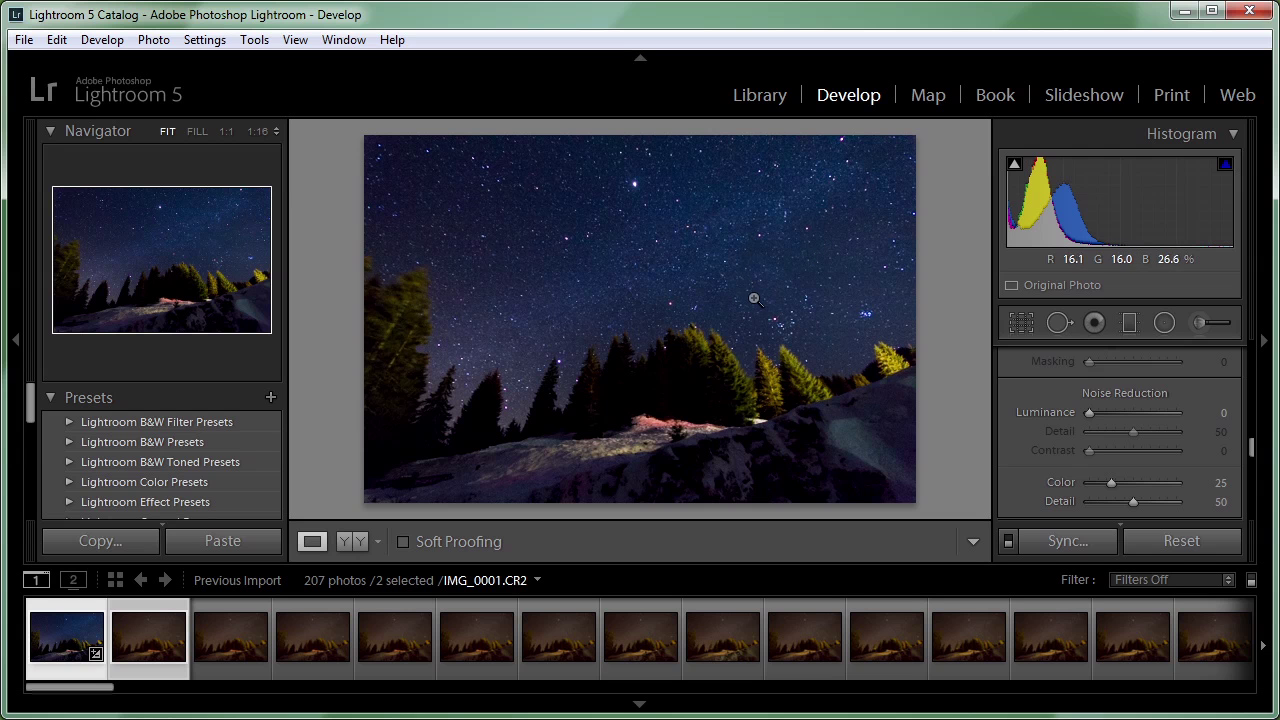
{"action": "left_click", "coordinate": [715, 262]}
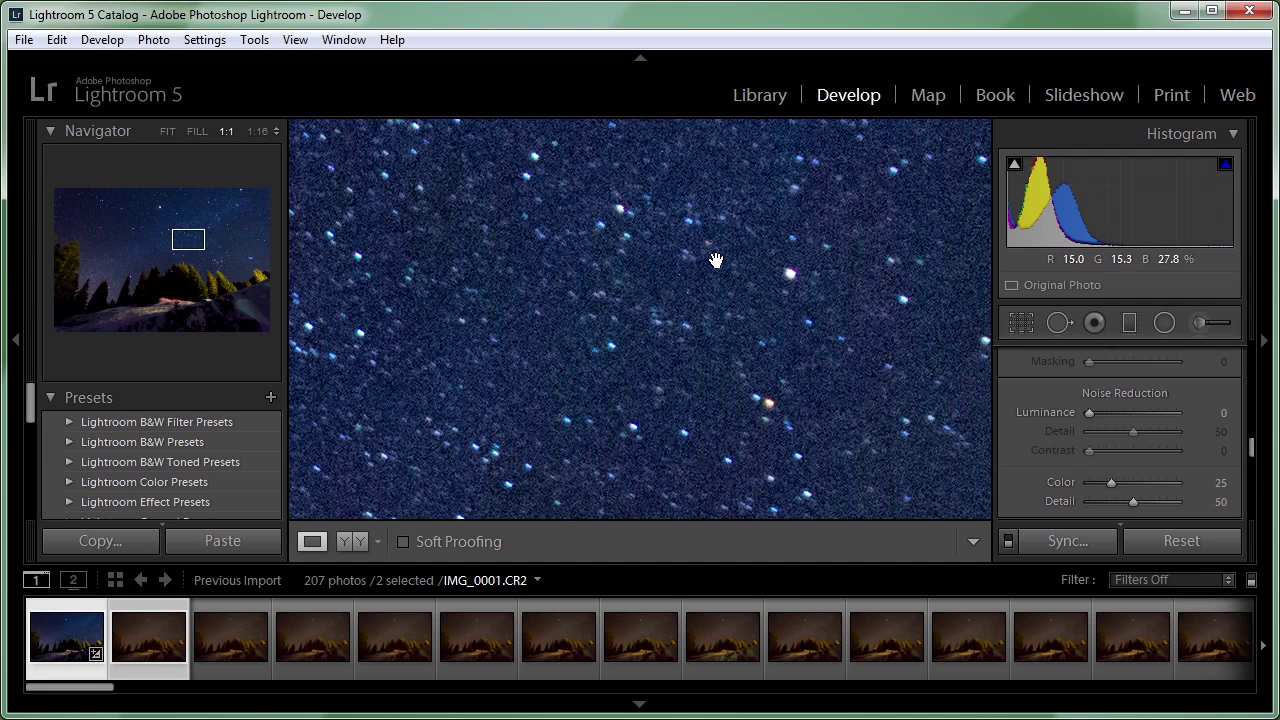
{"action": "left_click_drag", "start_coordinate": [715, 262], "coordinate": [664, 298]}
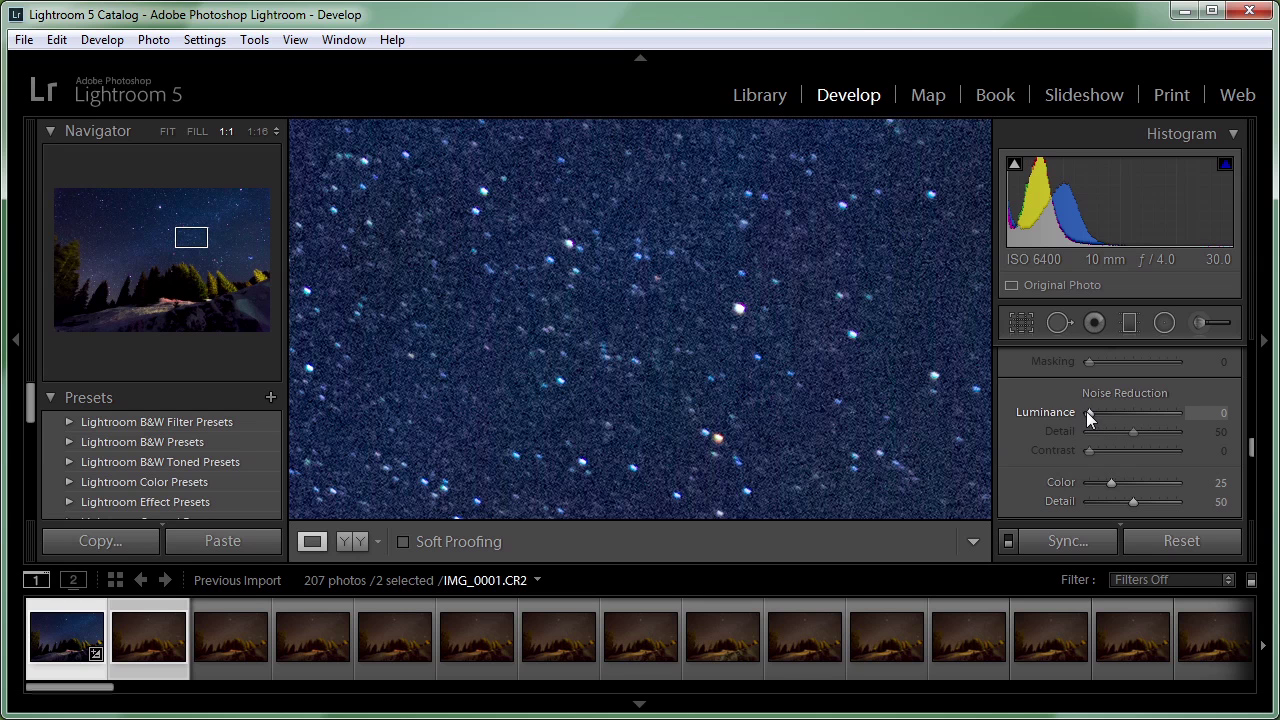
{"action": "left_click_drag", "start_coordinate": [1088, 412], "coordinate": [1195, 414]}
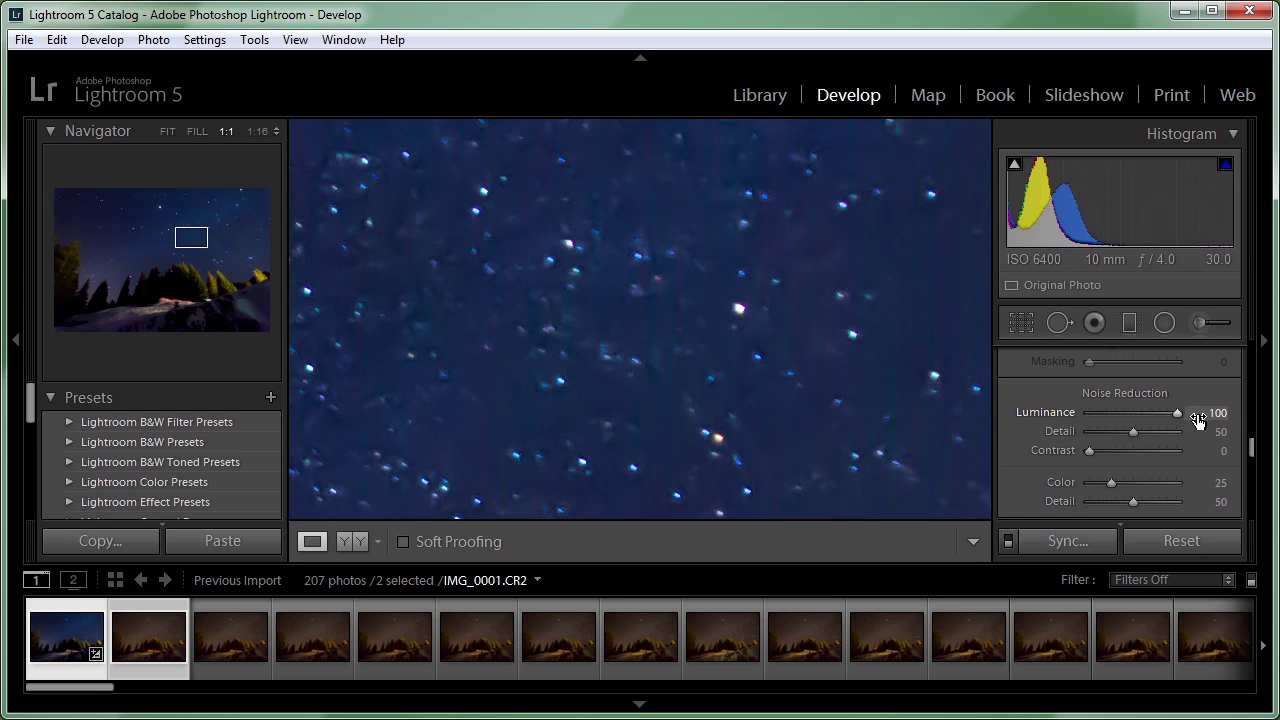
{"action": "left_click", "coordinate": [783, 328]}
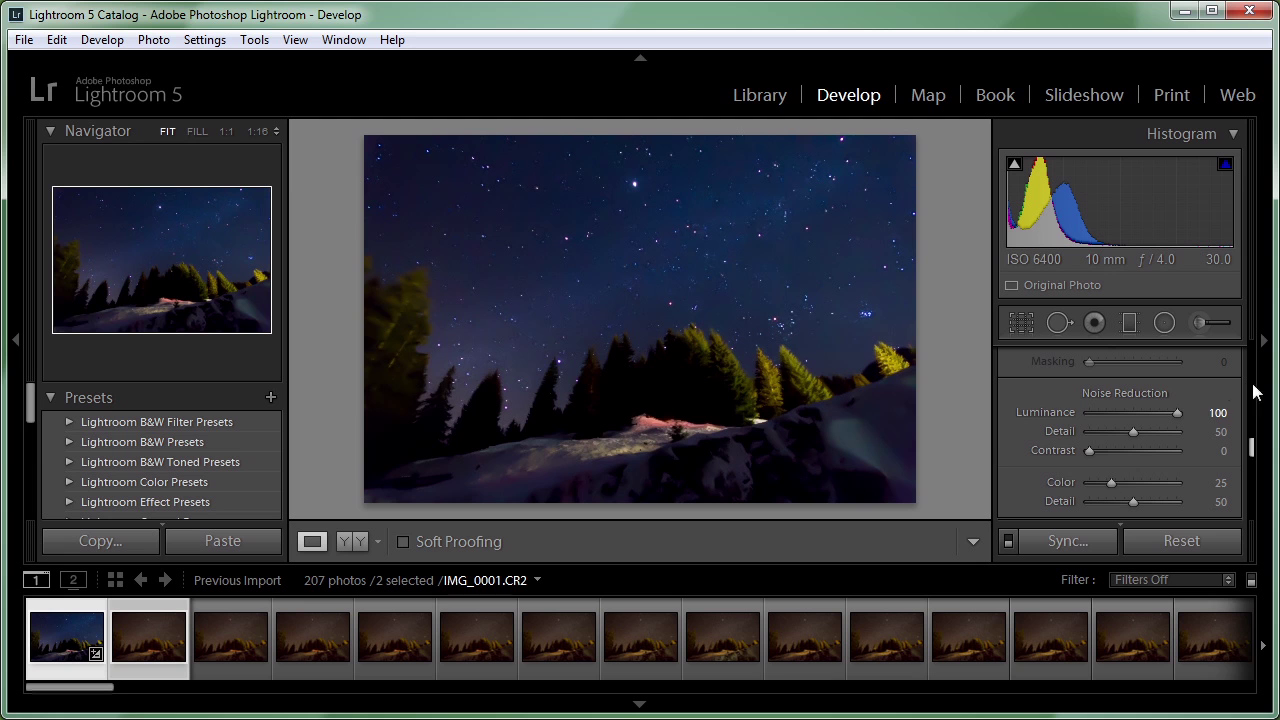
{"action": "left_click", "coordinate": [1217, 412]}
{"action": "type", "text": "0"}
{"action": "key", "text": "Return"}
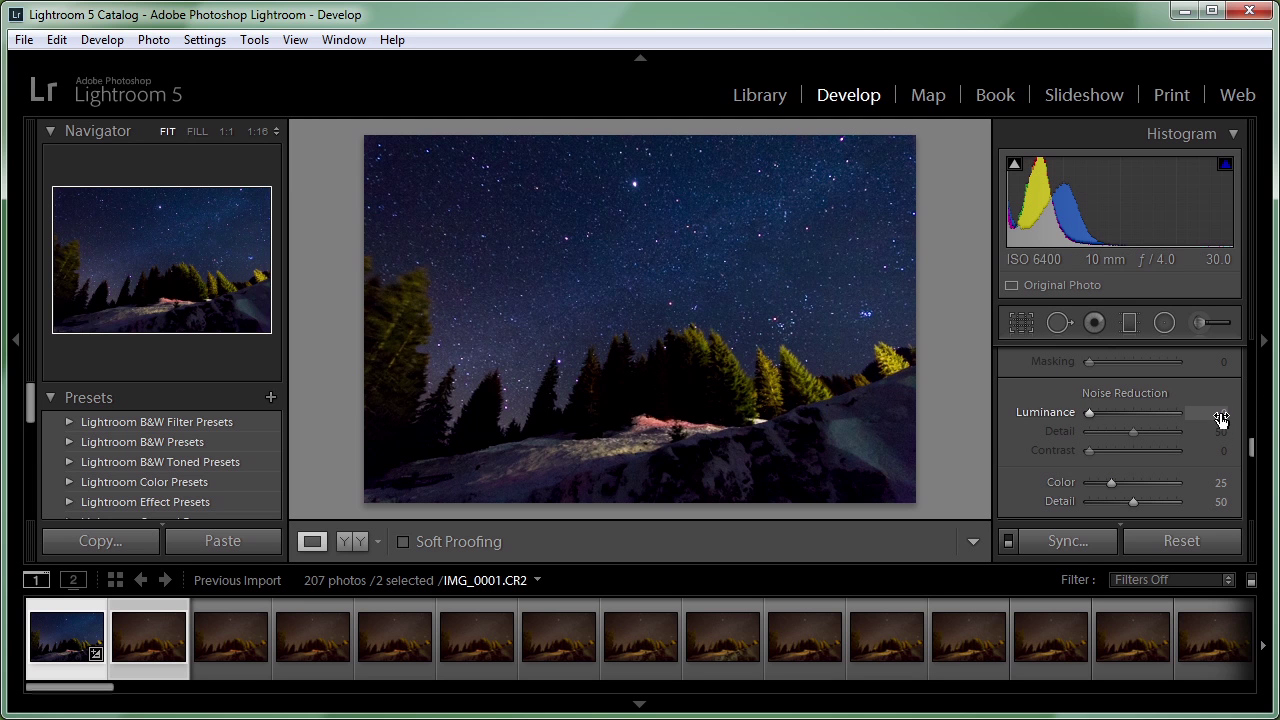
Inspect star patches at full size and set Luminance noise reduction to 10.
{"action": "left_click", "coordinate": [719, 258]}
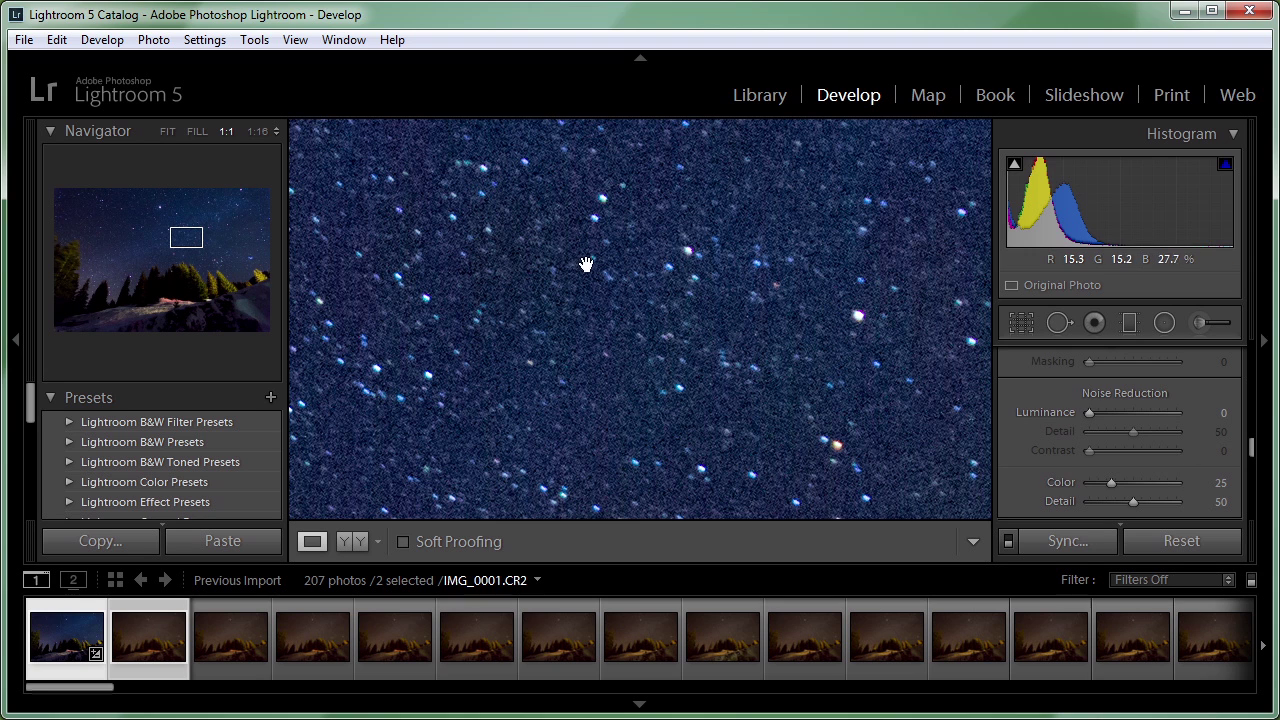
{"action": "left_click_drag", "start_coordinate": [580, 263], "coordinate": [643, 327]}
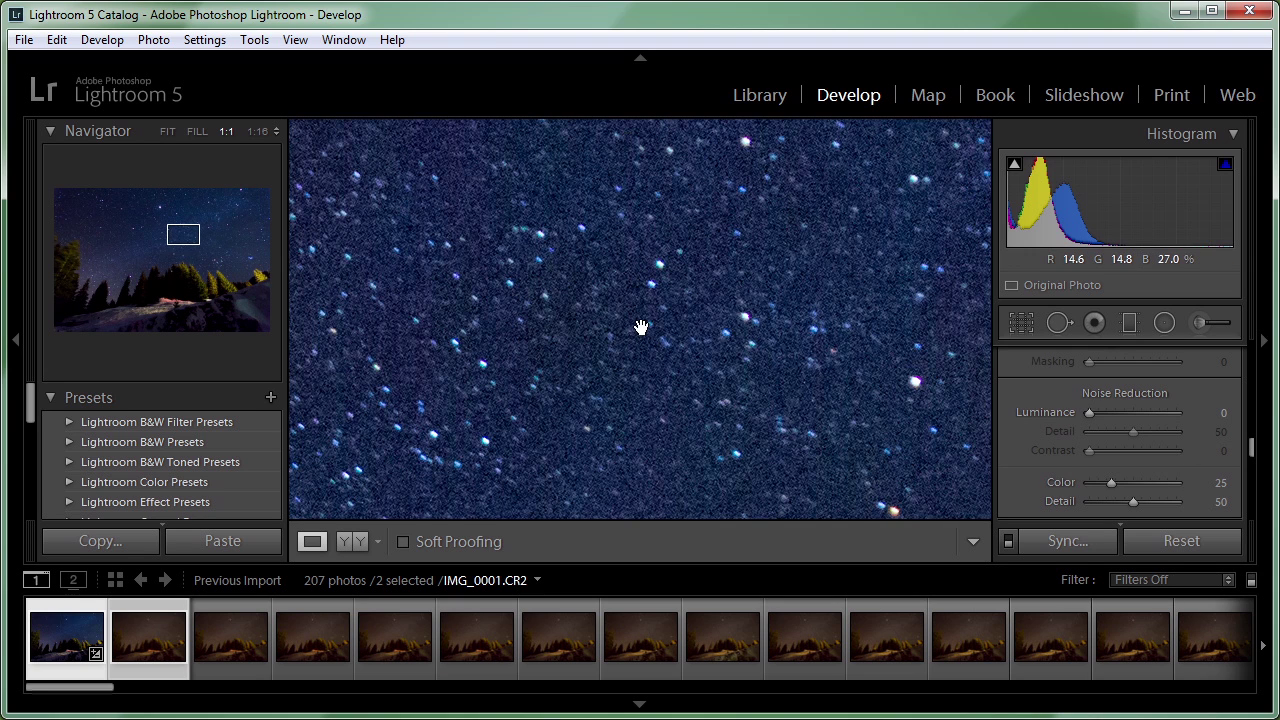
{"action": "left_click", "coordinate": [691, 305]}
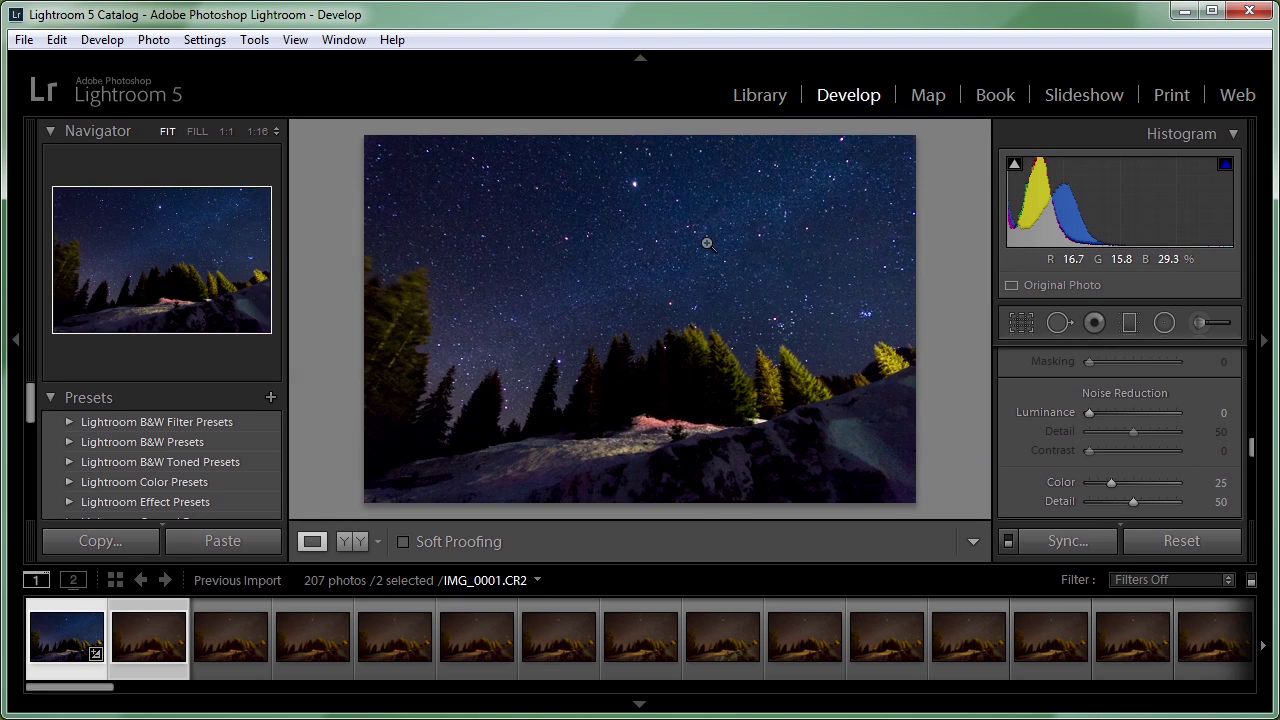
{"action": "left_click", "coordinate": [692, 263]}
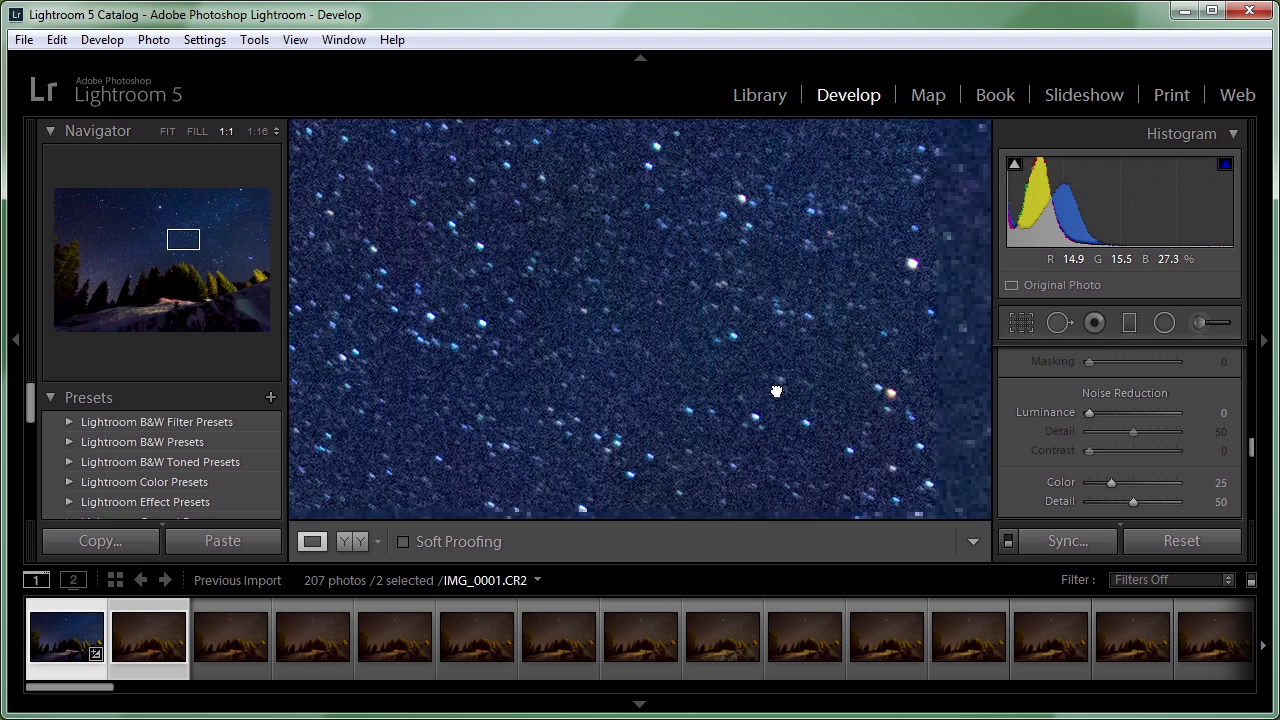
{"action": "left_click_drag", "start_coordinate": [771, 388], "coordinate": [713, 357]}
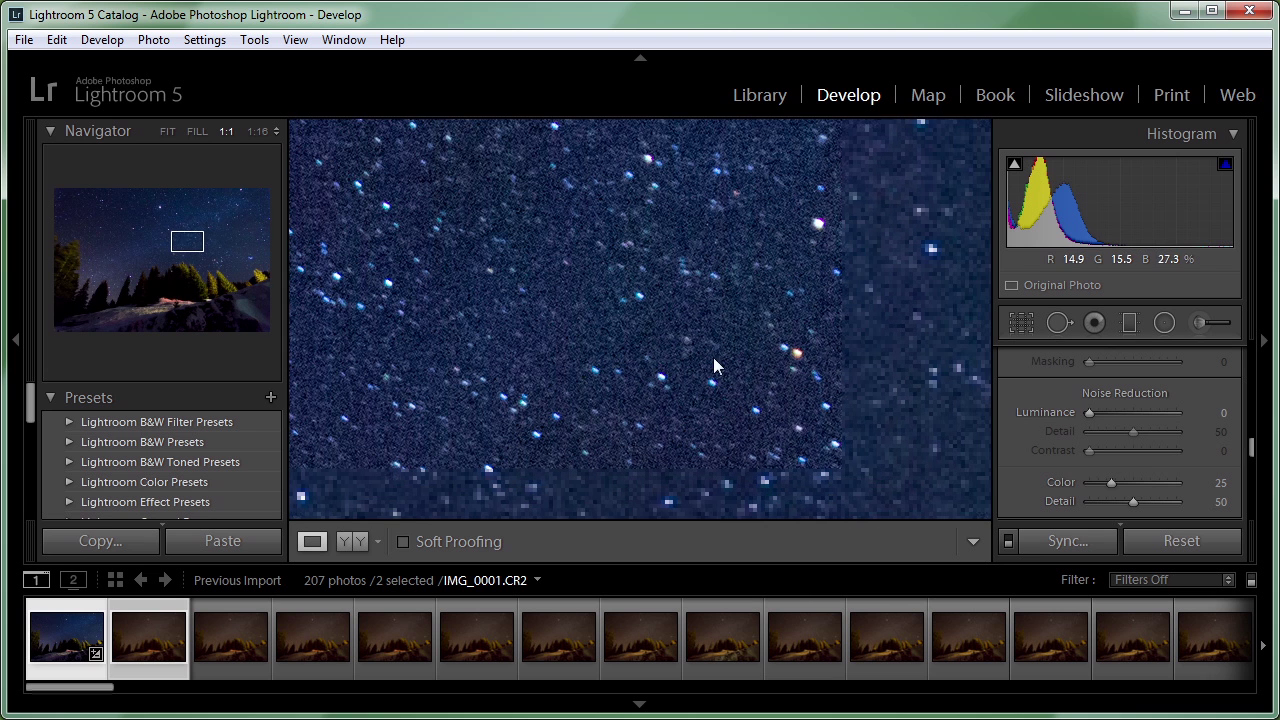
{"action": "left_click", "coordinate": [1223, 418]}
{"action": "type", "text": "10"}
{"action": "key", "text": "Return"}
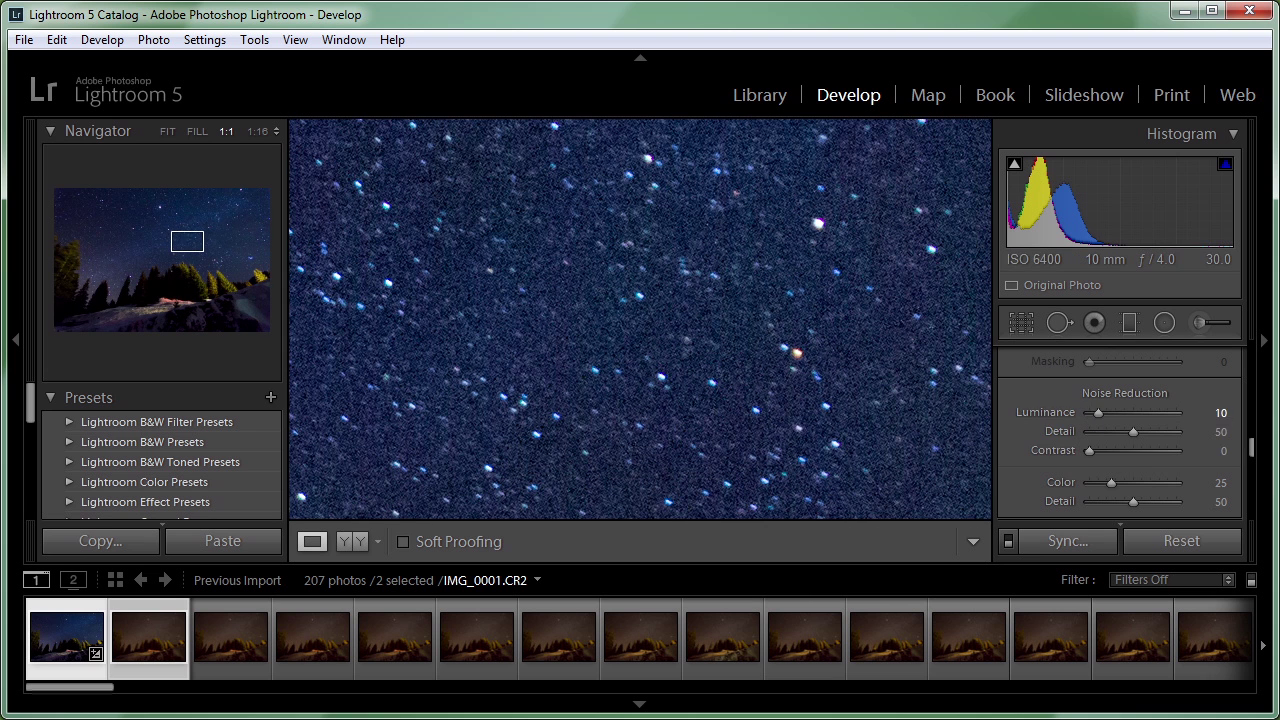
{"action": "left_click", "coordinate": [790, 338]}
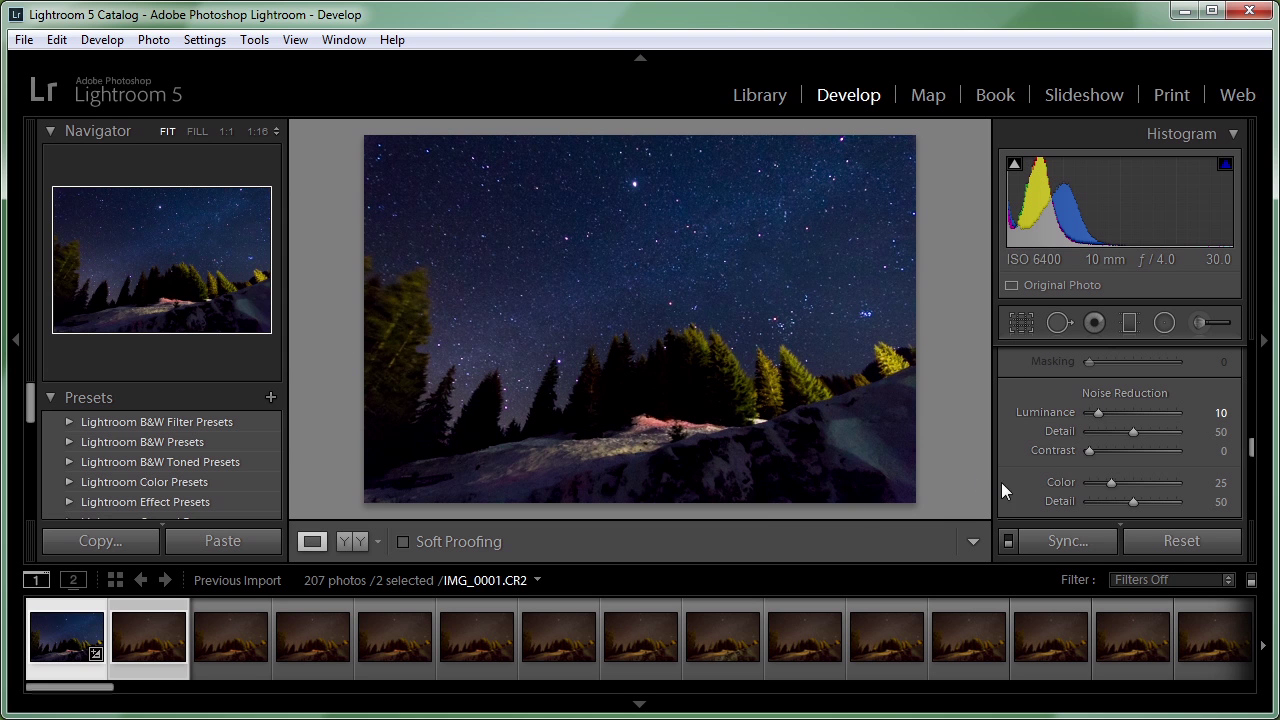
Set Luminance noise reduction to 50 and Detail to 100, checking the sky noise up close.
{"action": "left_click", "coordinate": [1220, 412]}
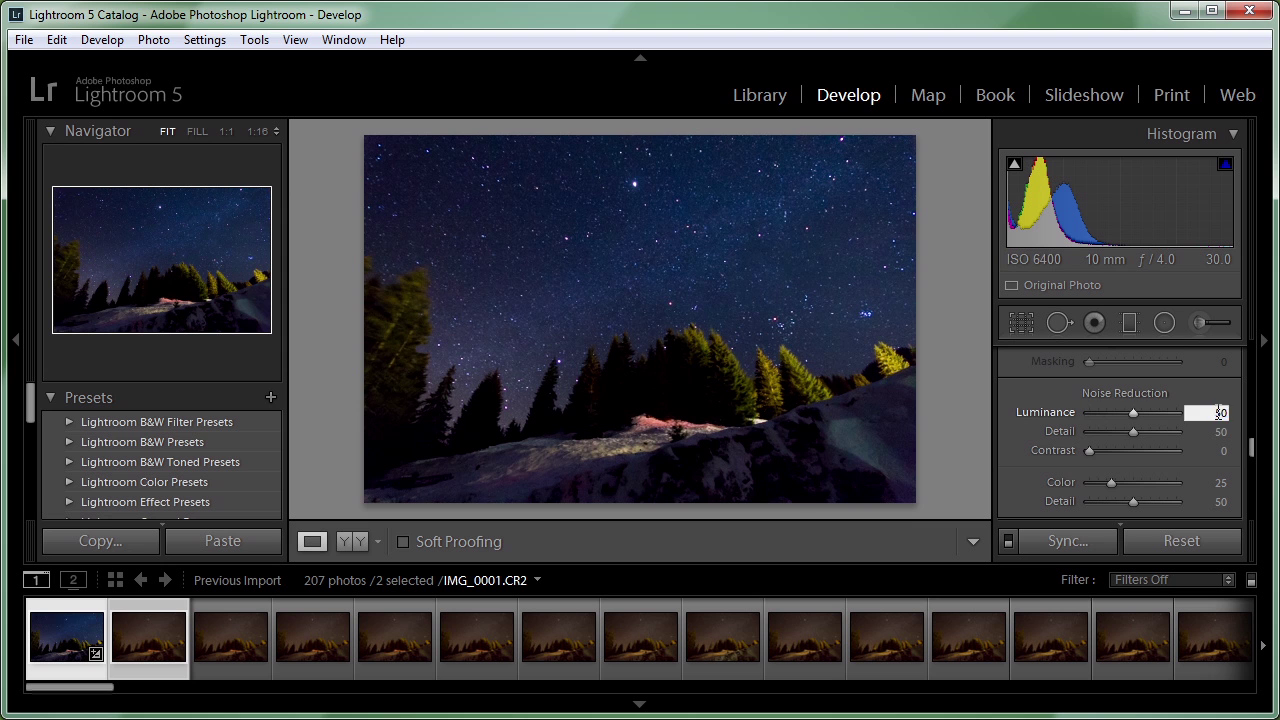
{"action": "key", "text": "Return"}
{"action": "left_click_drag", "start_coordinate": [1133, 432], "coordinate": [1213, 438]}
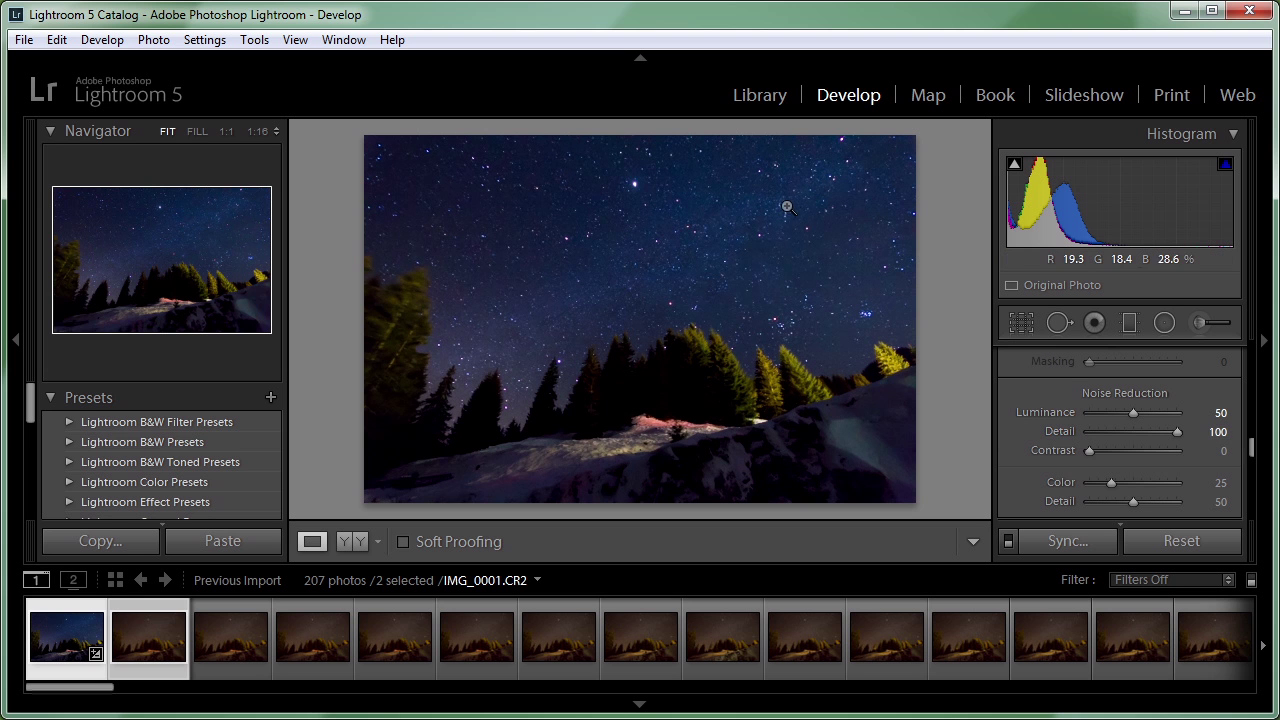
{"action": "left_click", "coordinate": [779, 236]}
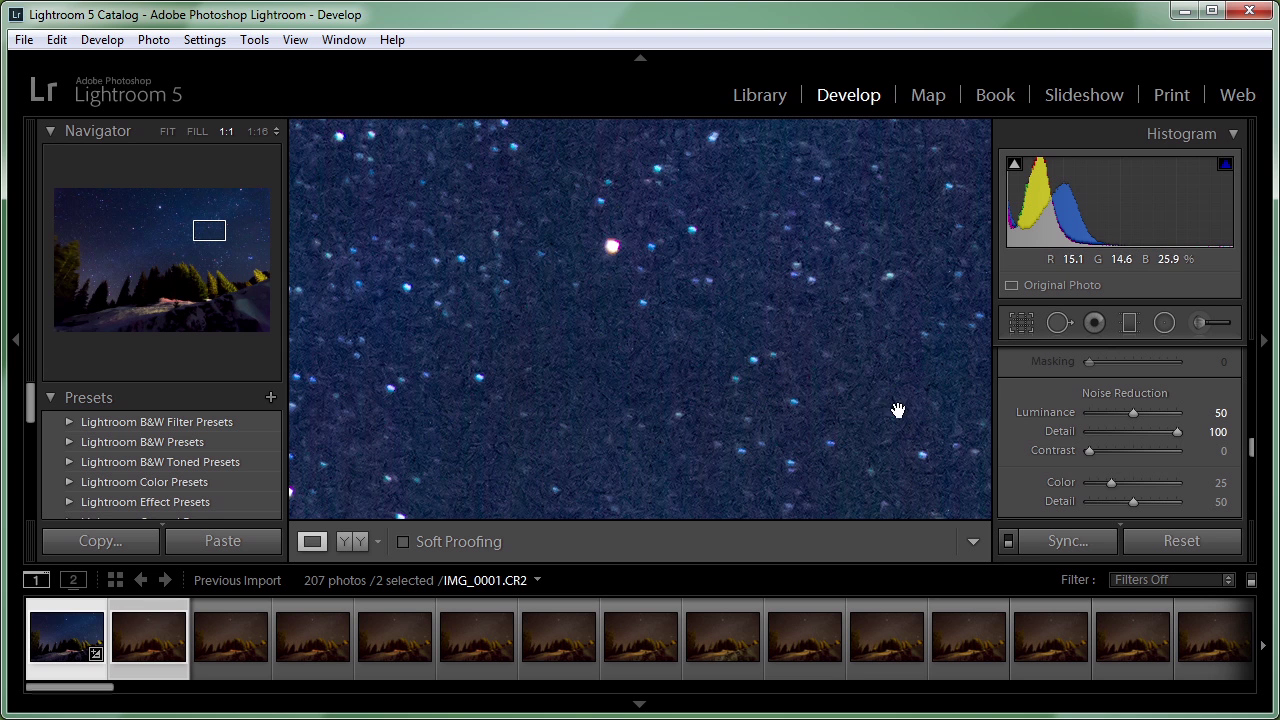
{"action": "left_click", "coordinate": [663, 335]}
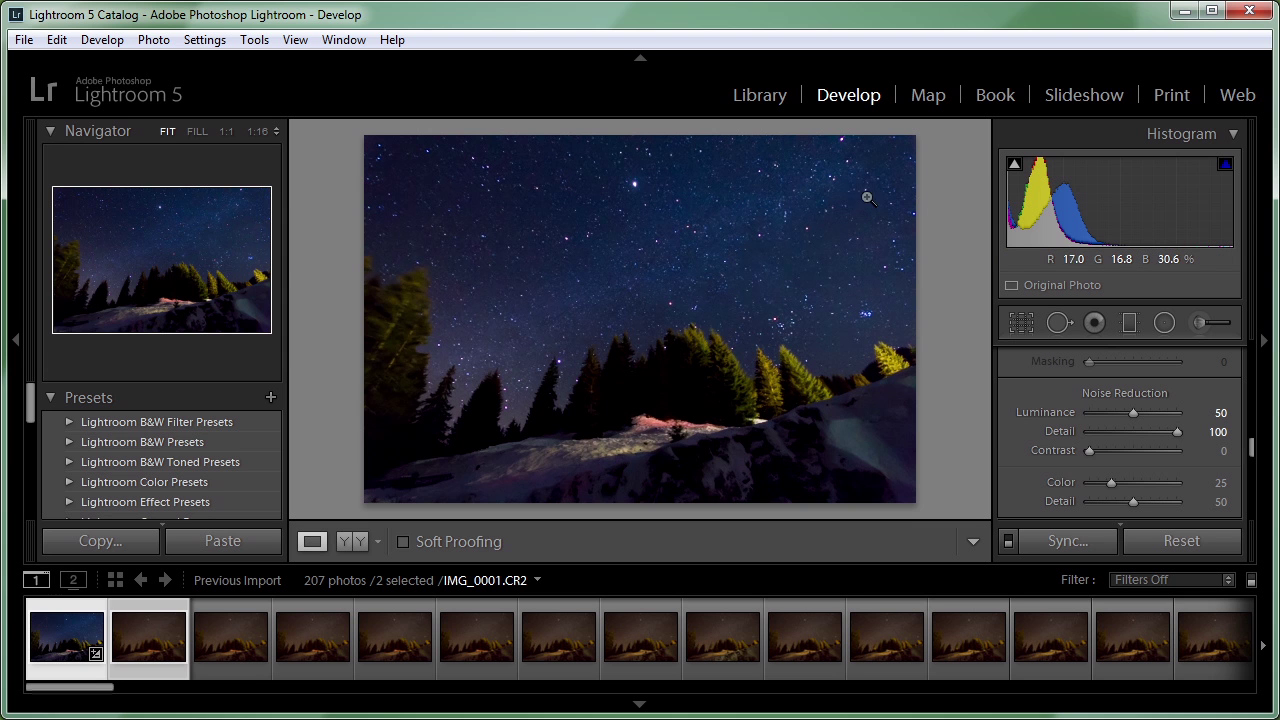
Lower Luminance noise reduction to 25 and verify the sky at 1:1.
{"action": "left_click", "coordinate": [705, 240]}
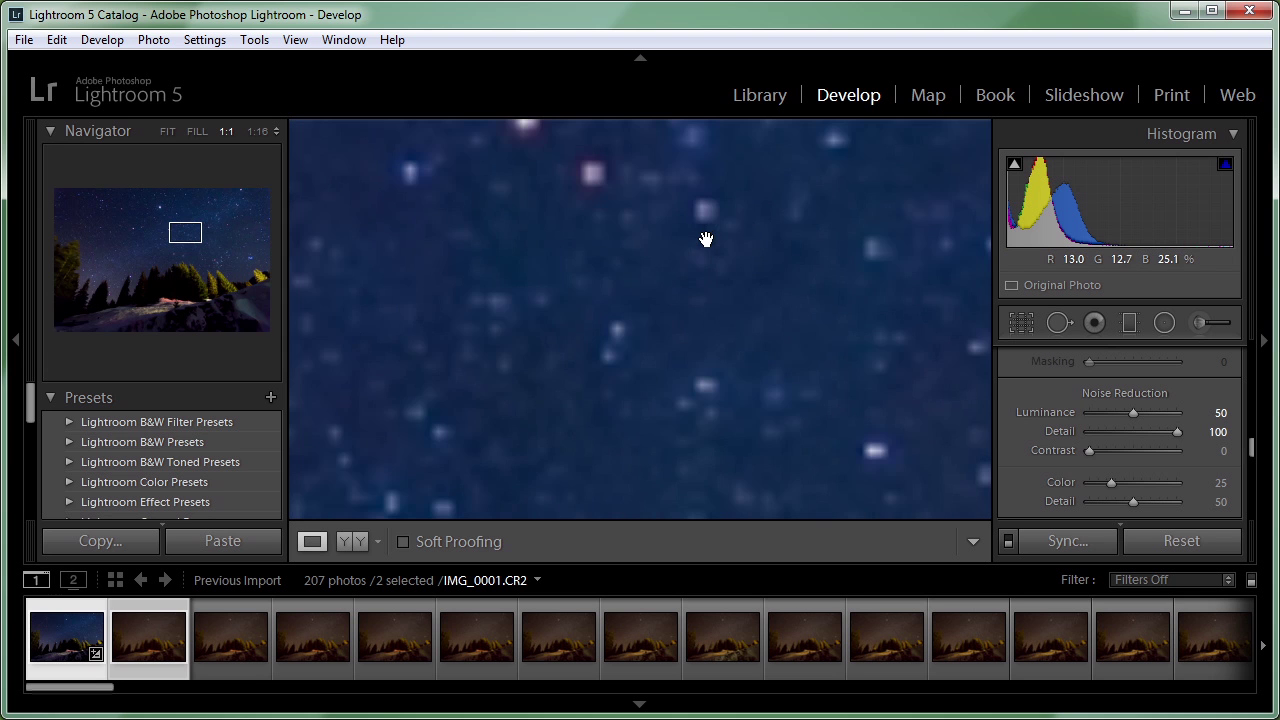
{"action": "left_click", "coordinate": [693, 323]}
{"action": "left_click_drag", "start_coordinate": [1134, 412], "coordinate": [1105, 422]}
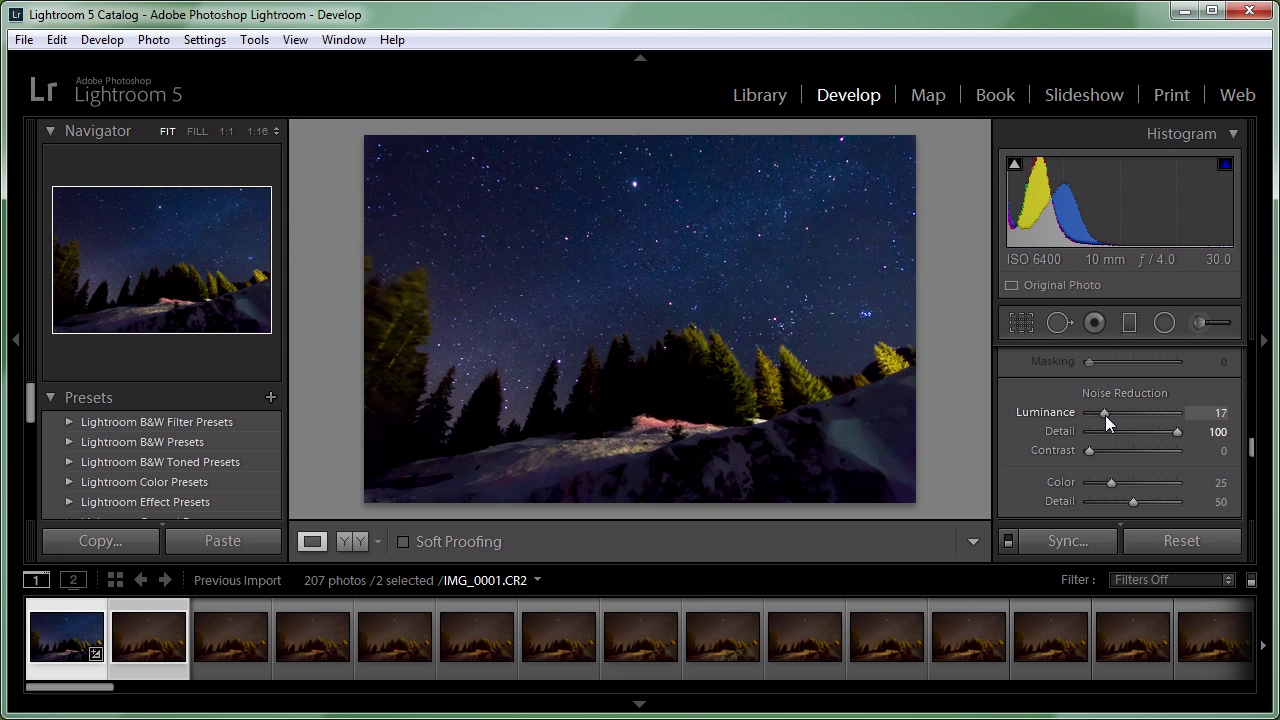
{"action": "left_click", "coordinate": [1220, 413]}
{"action": "key", "text": "Return"}
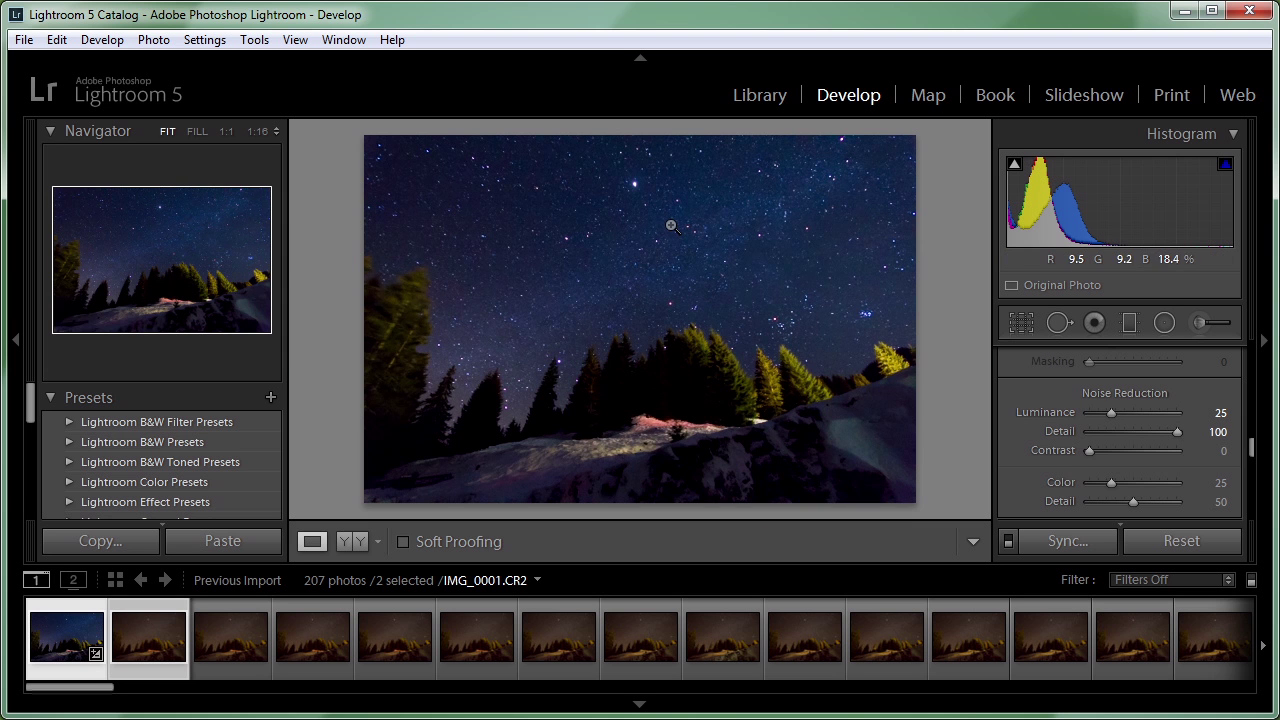
{"action": "left_click", "coordinate": [669, 223]}
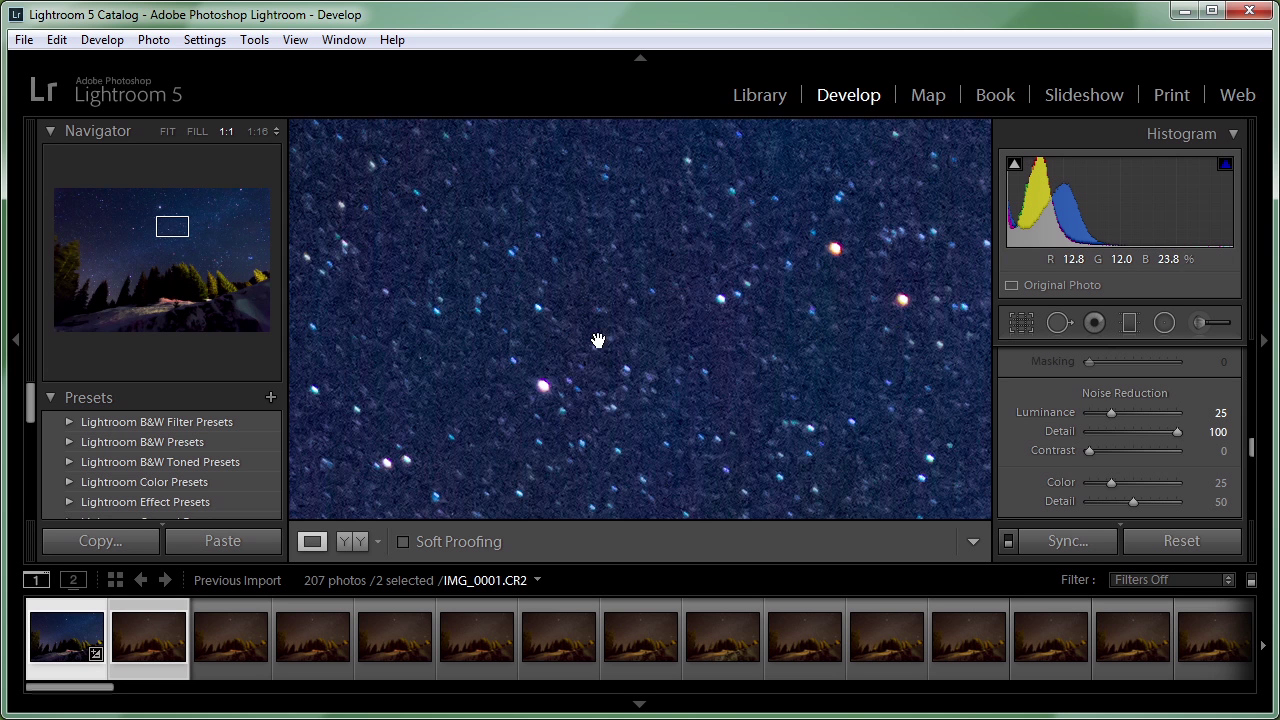
{"action": "left_click", "coordinate": [766, 259]}
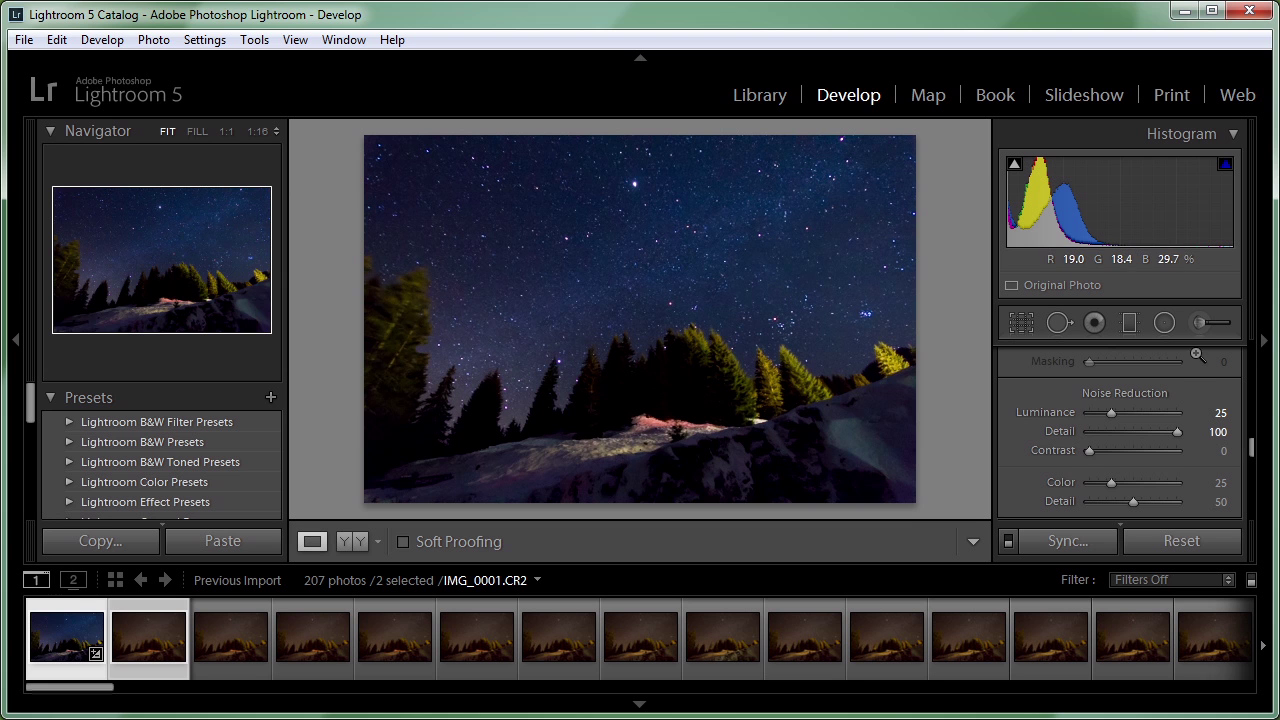
{"action": "left_click_drag", "start_coordinate": [1251, 452], "coordinate": [1246, 372]}
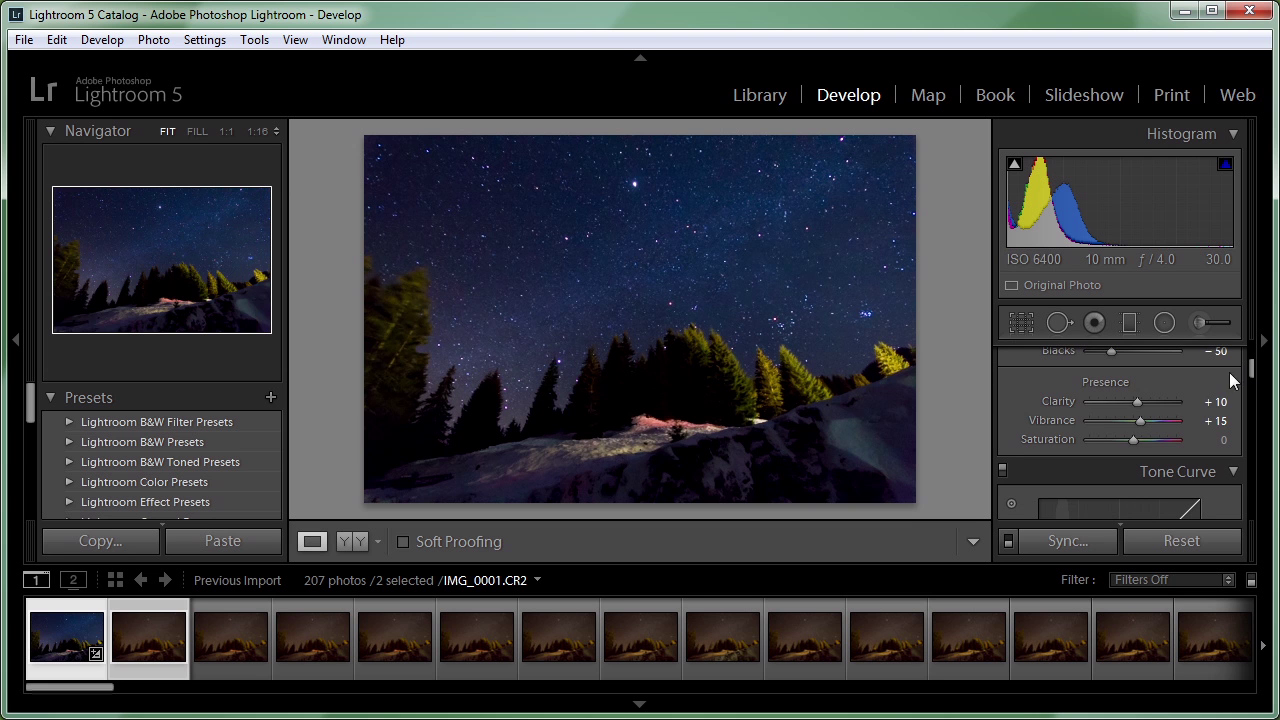
Try Clarity at +25 and +100, then settle it at +30.
{"action": "left_click", "coordinate": [1216, 402]}
{"action": "type", "text": "25"}
{"action": "key", "text": "Return"}
{"action": "left_click_drag", "start_coordinate": [1143, 400], "coordinate": [1182, 402]}
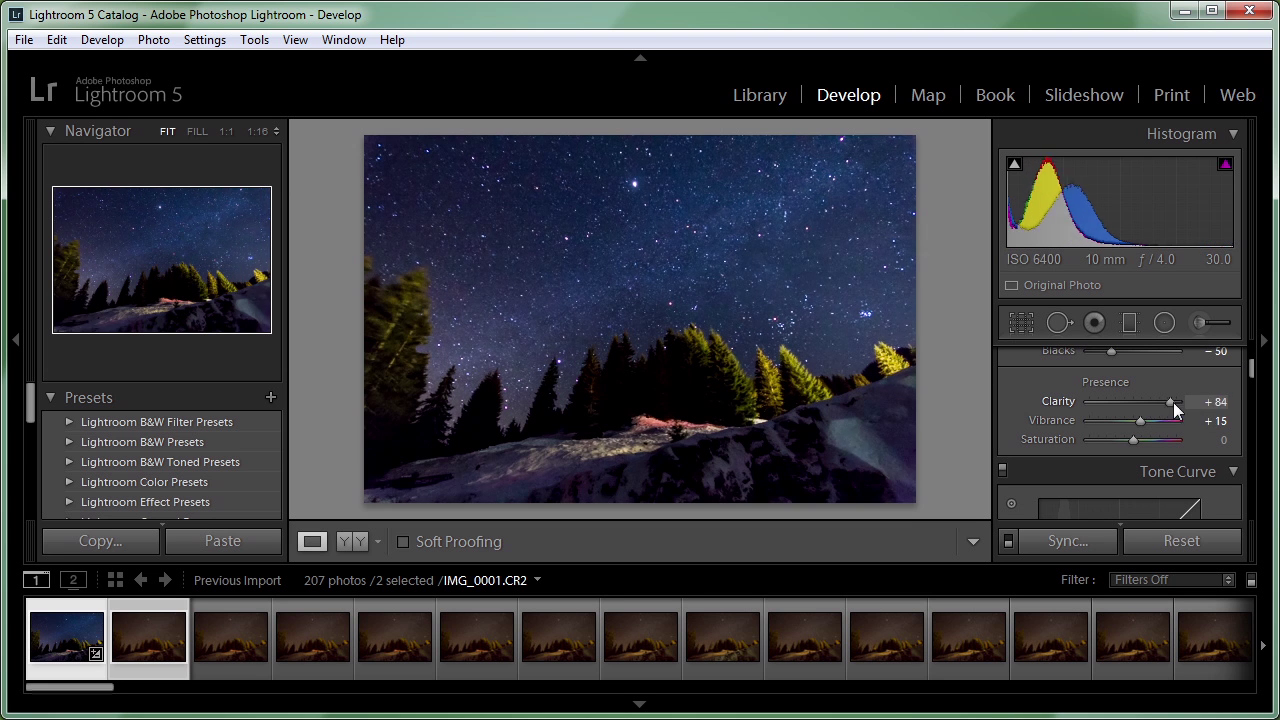
{"action": "left_click", "coordinate": [560, 265]}
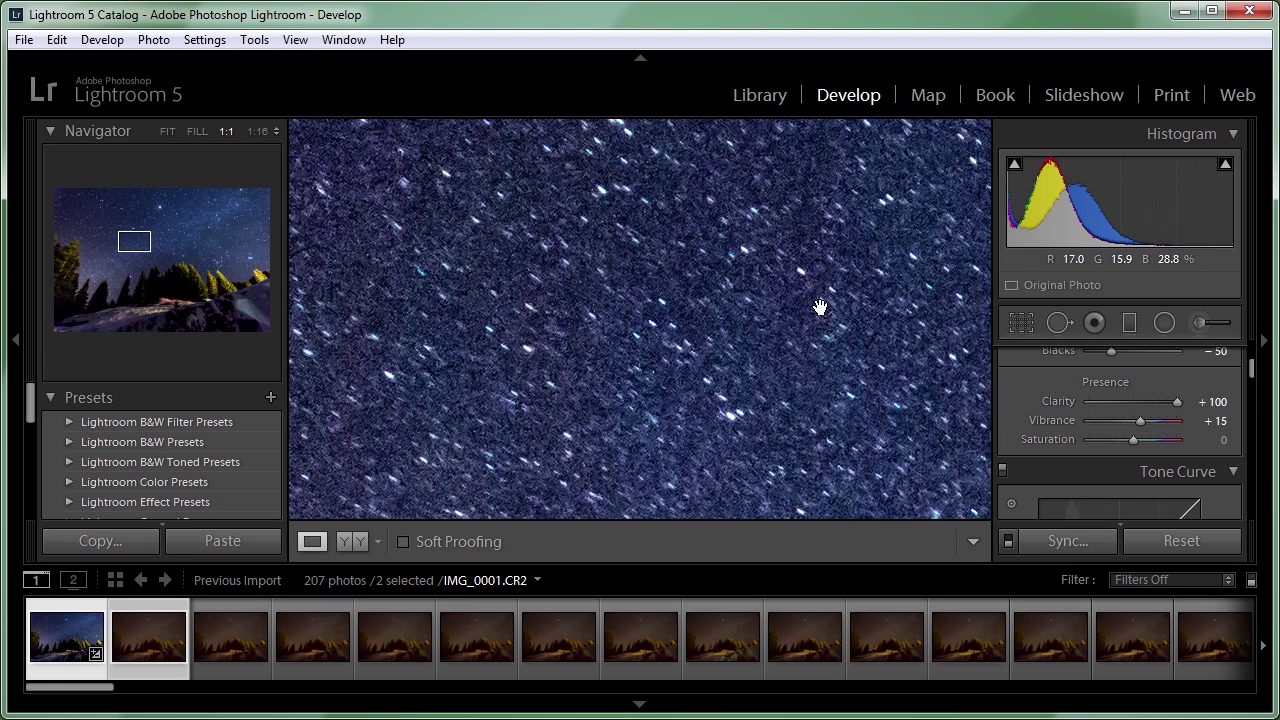
{"action": "left_click", "coordinate": [820, 307]}
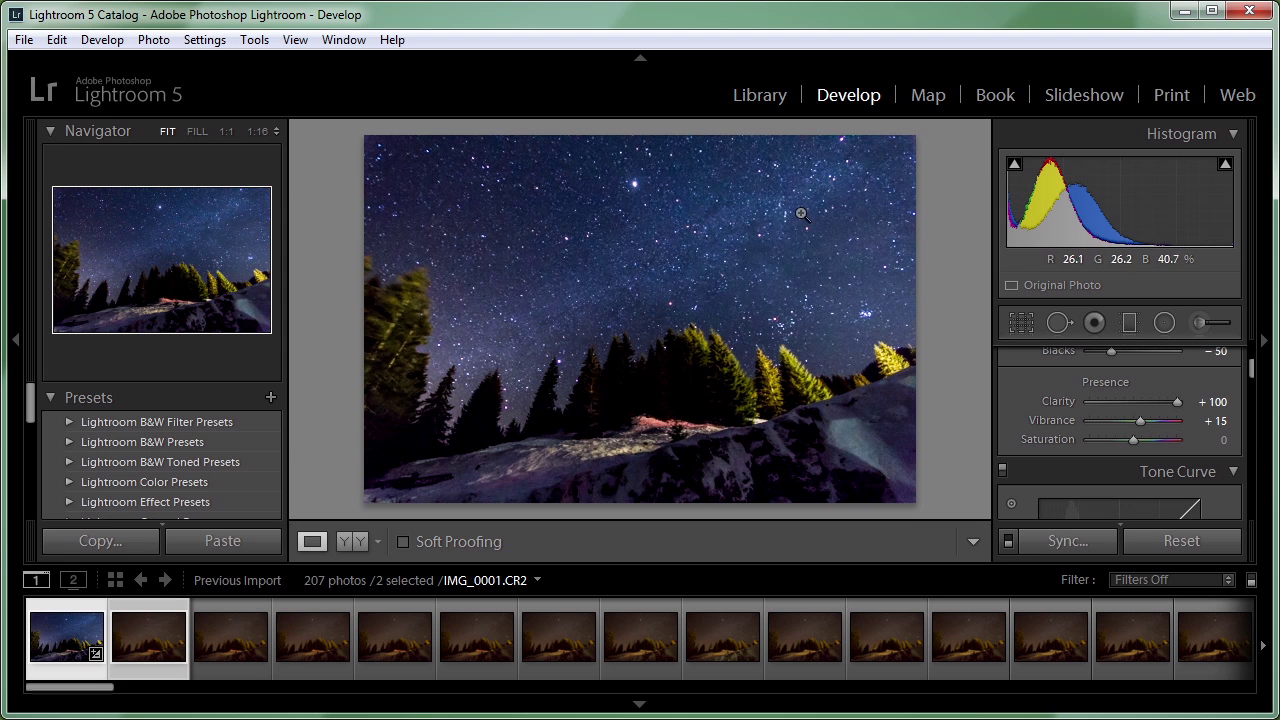
{"action": "left_click", "coordinate": [1222, 401]}
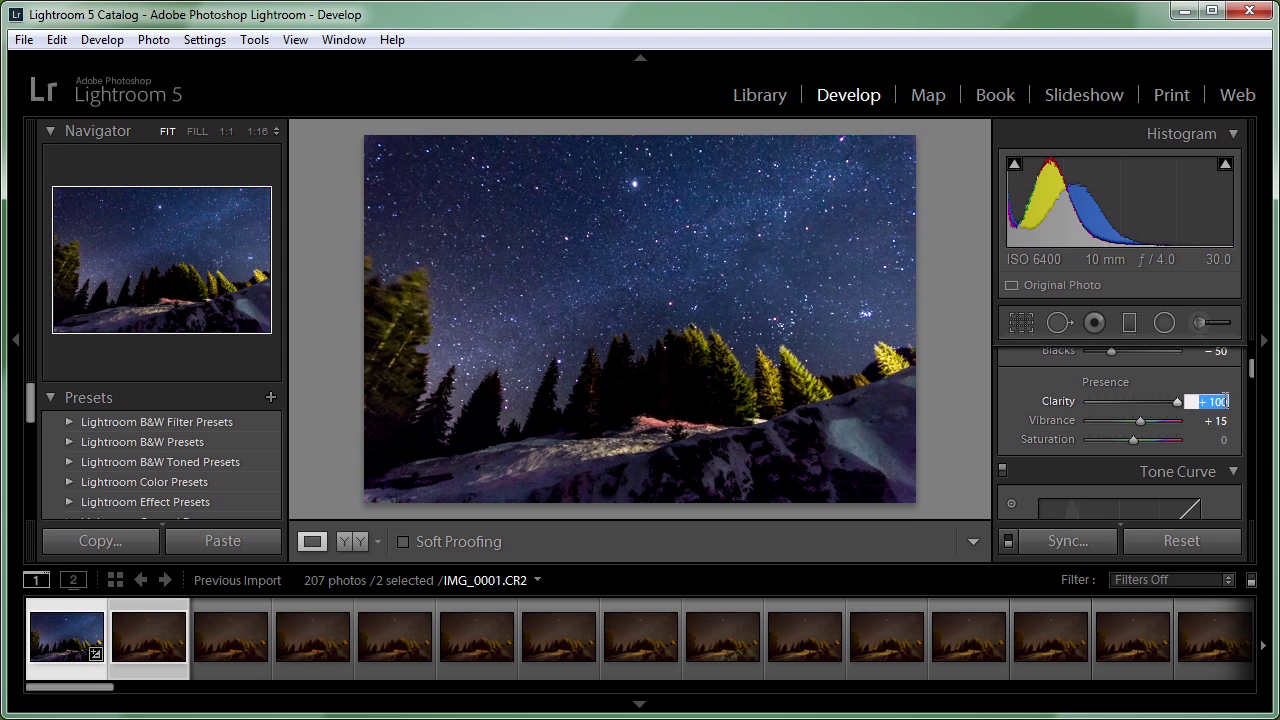
{"action": "type", "text": "30"}
{"action": "key", "text": "Return"}
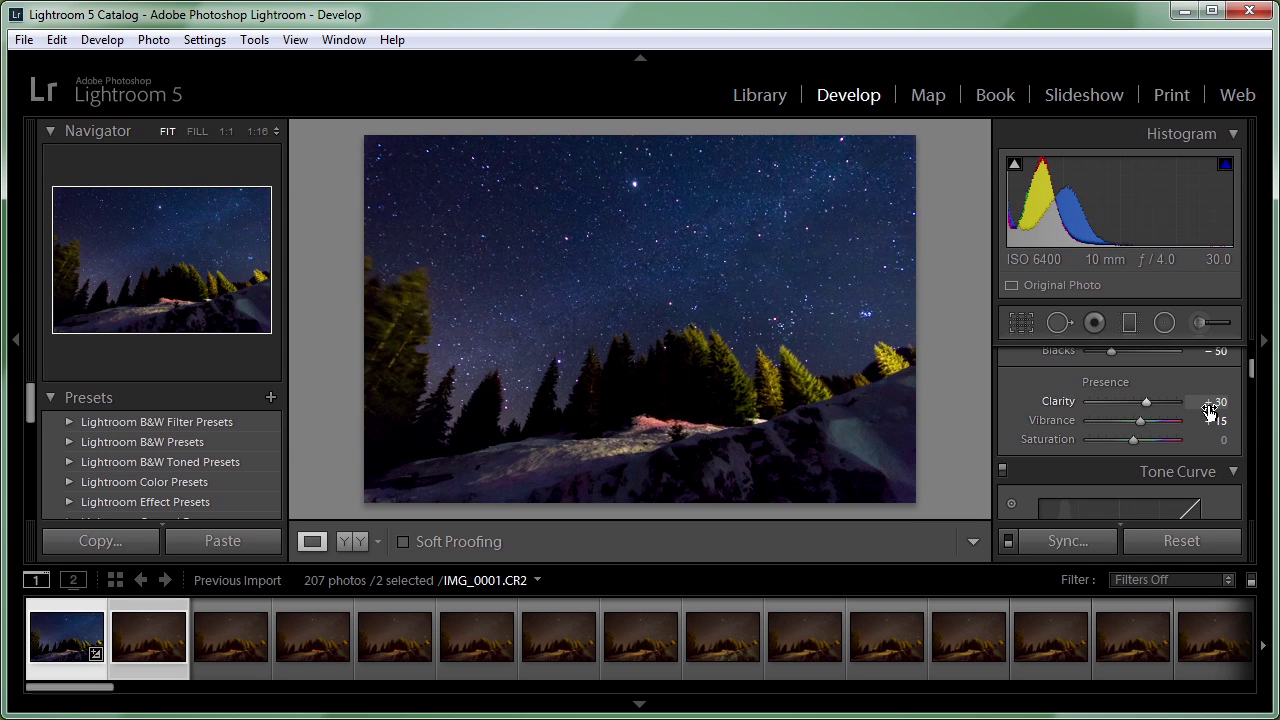
Set Whites to +10 and Contrast to +25.
{"action": "scroll", "coordinate": [1250, 370], "scroll_direction": "up", "scroll_amount": 2}
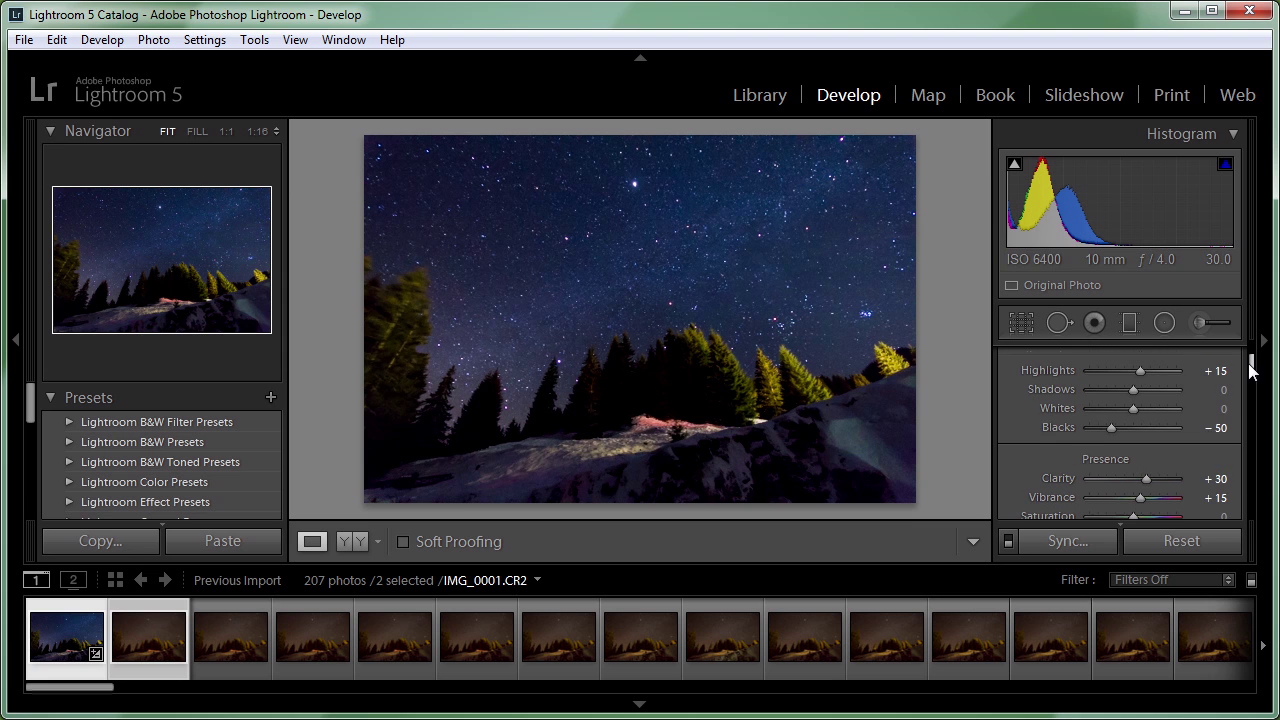
{"action": "left_click", "coordinate": [1223, 408]}
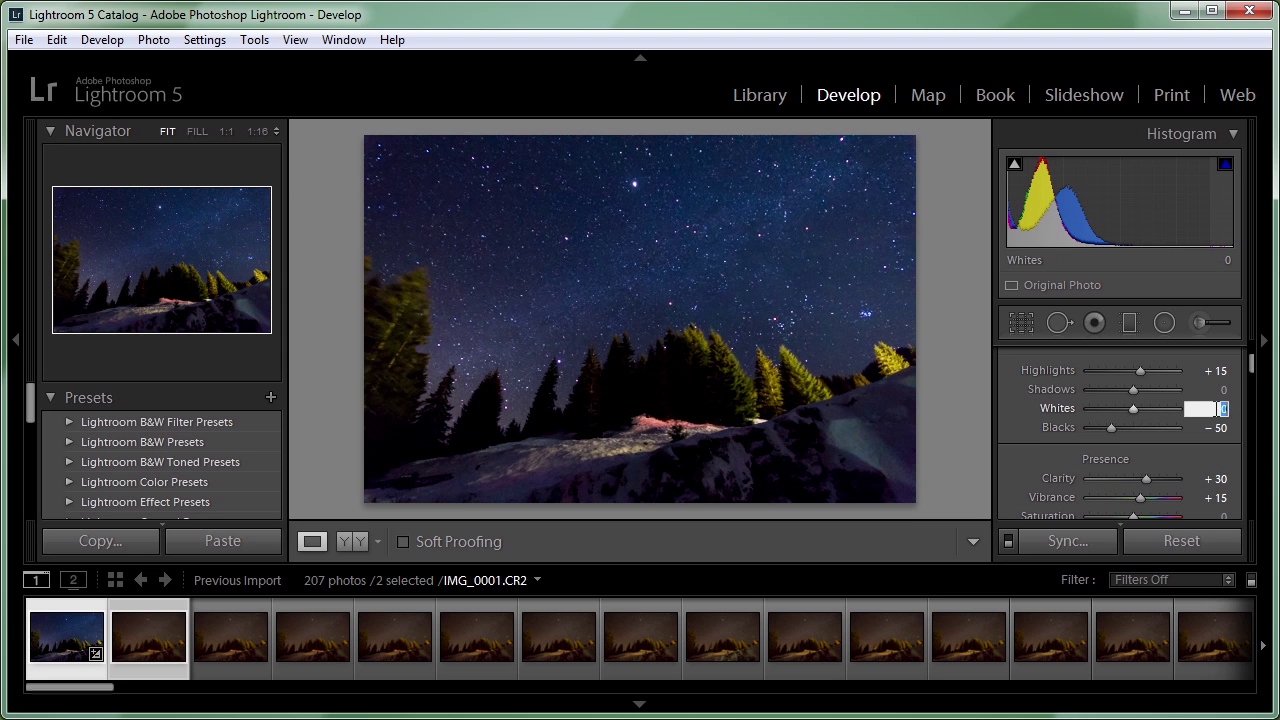
{"action": "type", "text": "10"}
{"action": "key", "text": "Return"}
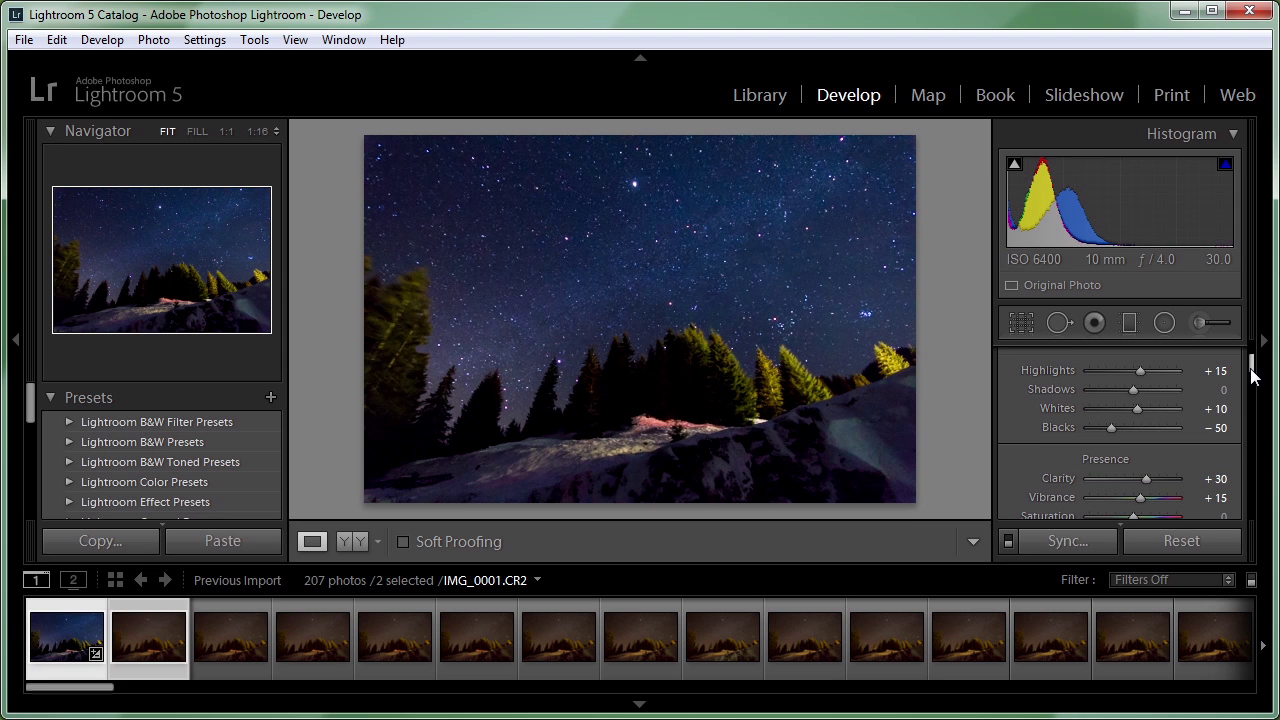
{"action": "scroll", "coordinate": [1251, 368], "scroll_direction": "up", "scroll_amount": 3}
{"action": "scroll", "coordinate": [1250, 368], "scroll_direction": "up", "scroll_amount": 1}
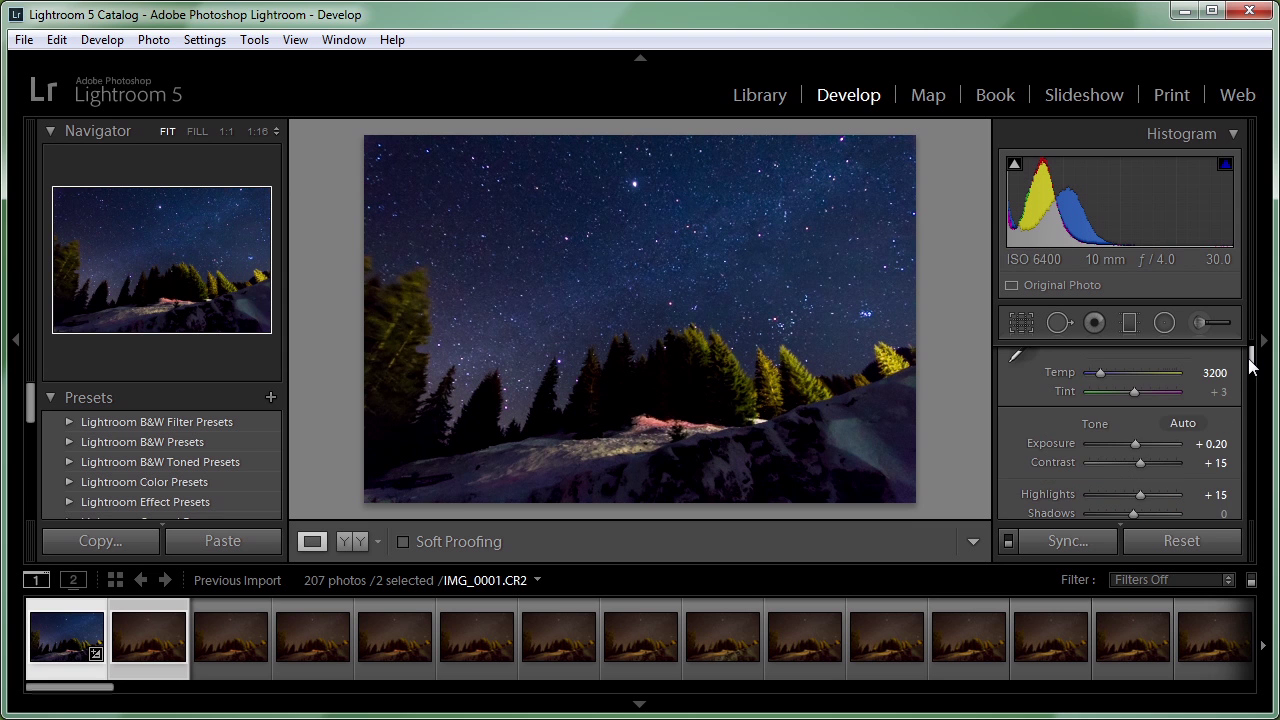
{"action": "left_click", "coordinate": [1217, 465]}
{"action": "type", "text": "25"}
{"action": "key", "text": "Return"}
Raise Exposure to +0.30 and view the star field at 1:1.
{"action": "left_click_drag", "start_coordinate": [1137, 442], "coordinate": [1141, 442]}
{"action": "left_click", "coordinate": [1212, 443]}
{"action": "type", "text": "0.3"}
{"action": "key", "text": "Return"}
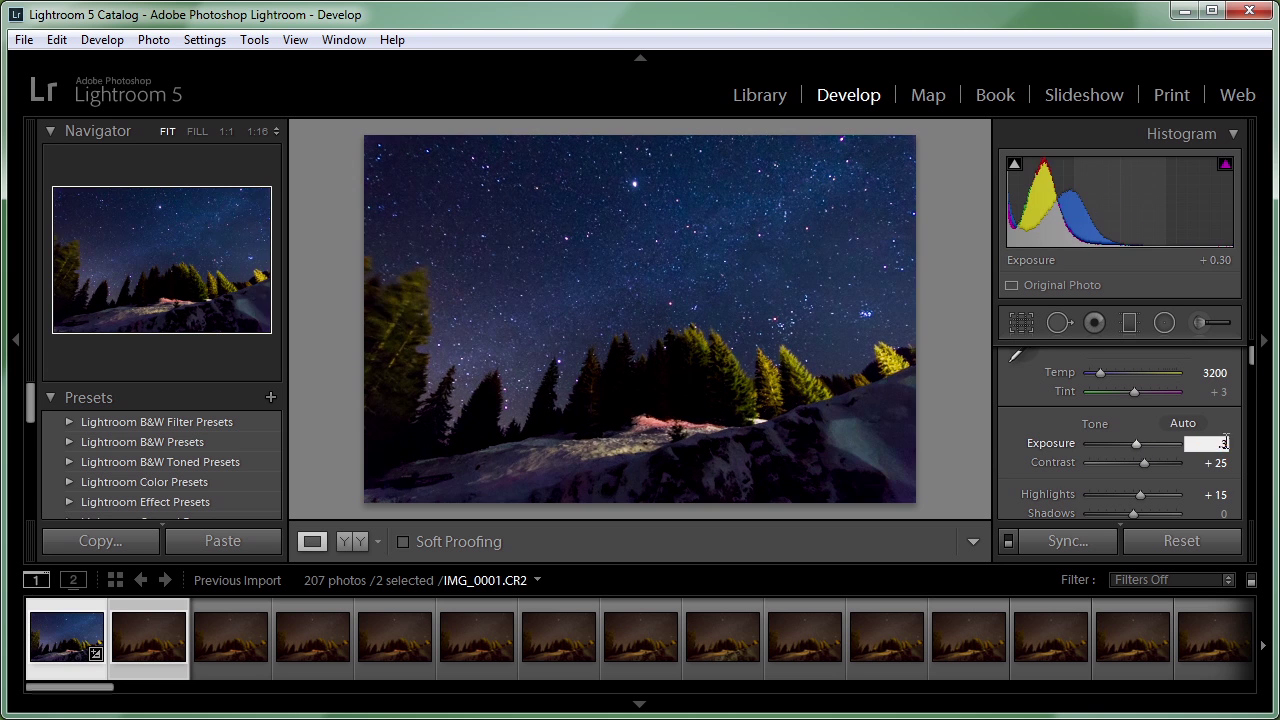
{"action": "left_click", "coordinate": [744, 282]}
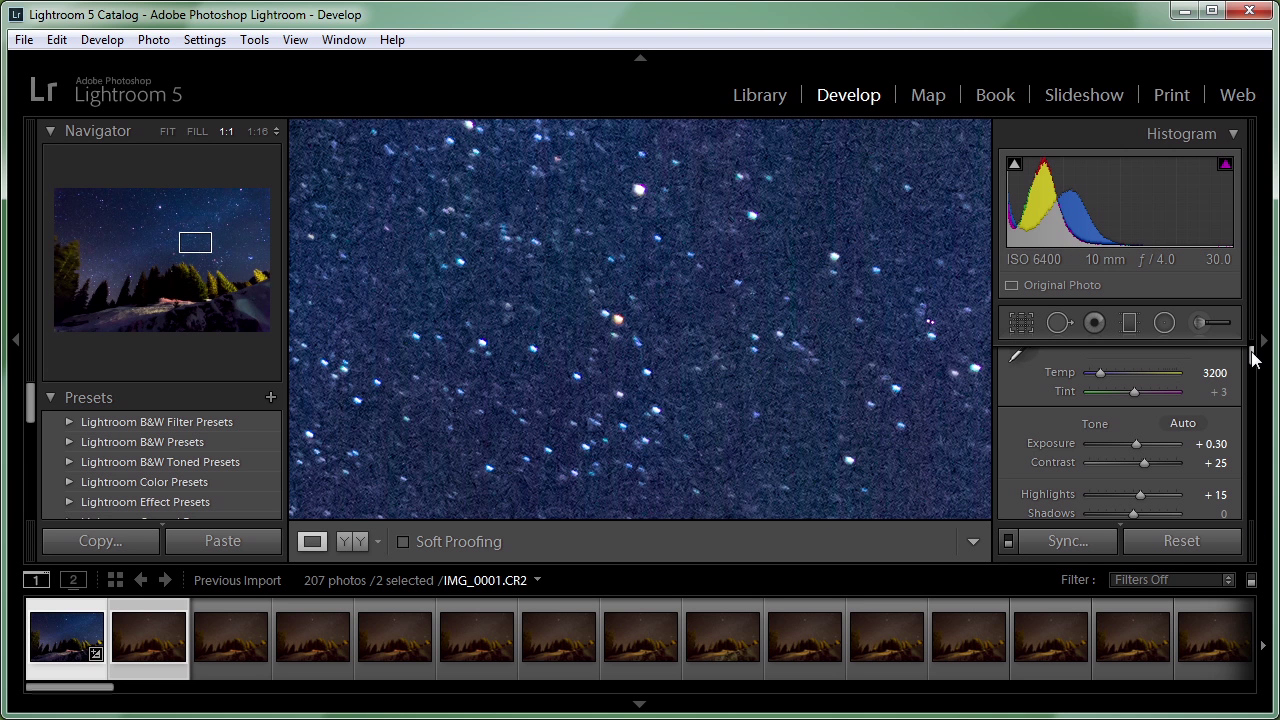
Set Luminance noise reduction to 35, then inspect the photo at Fit and at 1:1 on the sky.
{"action": "left_click_drag", "start_coordinate": [1253, 358], "coordinate": [1263, 450]}
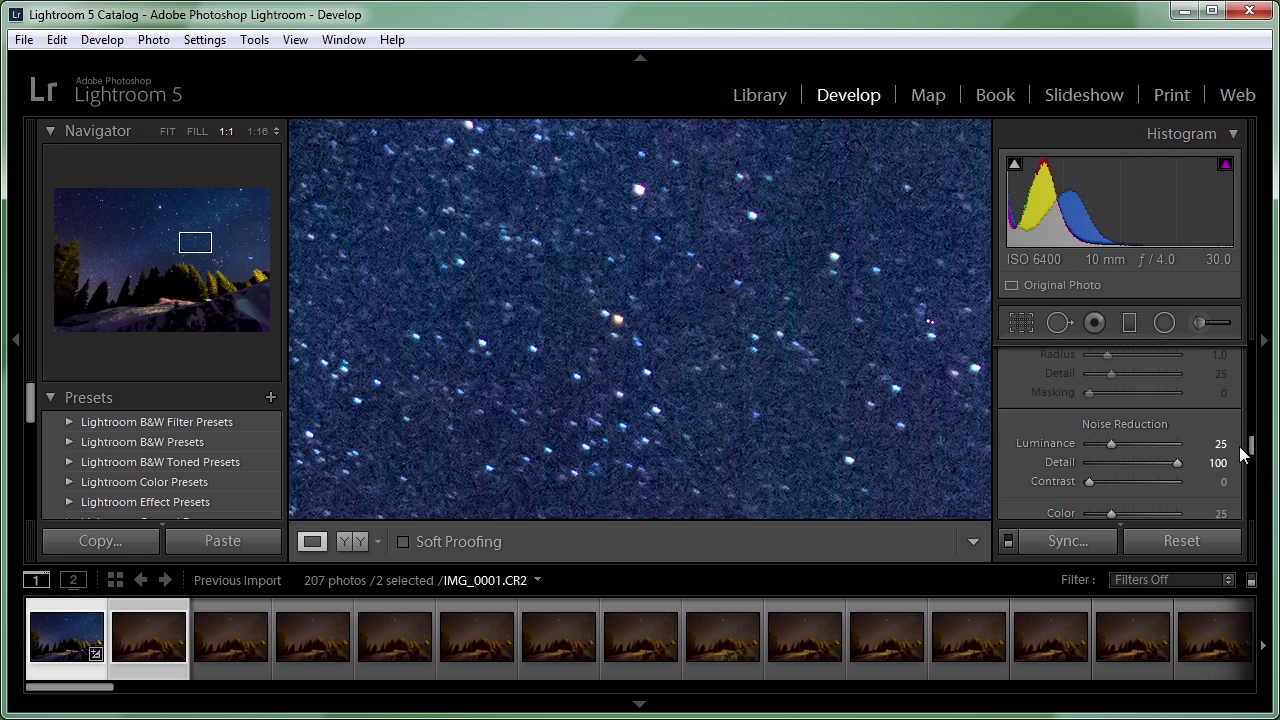
{"action": "left_click", "coordinate": [1221, 443]}
{"action": "type", "text": "35"}
{"action": "key", "text": "Return"}
{"action": "left_click", "coordinate": [849, 392]}
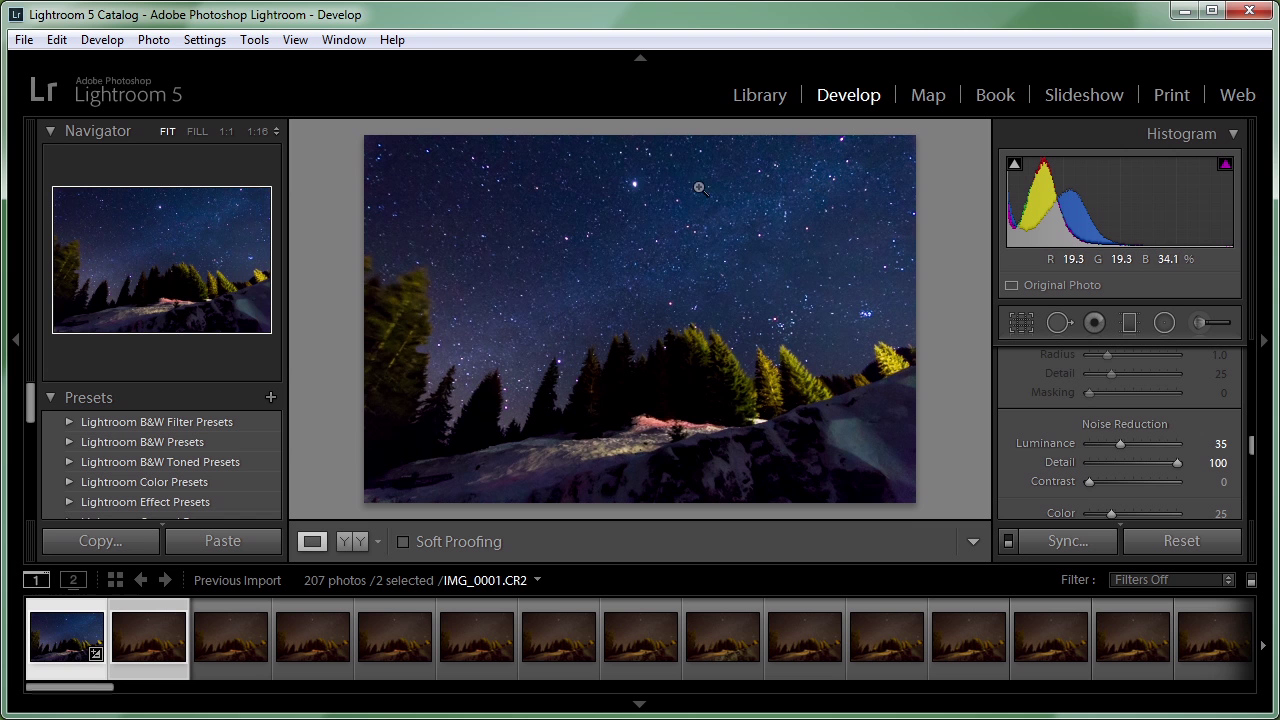
{"action": "left_click", "coordinate": [659, 262]}
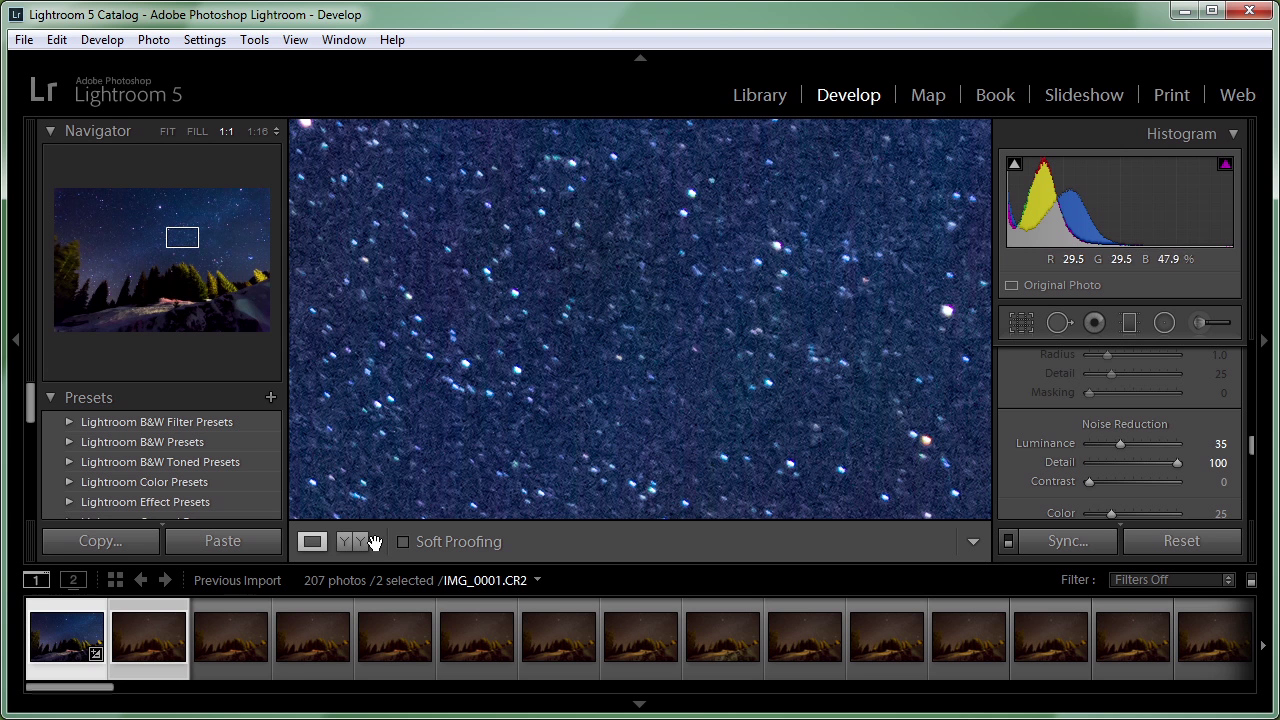
Flip between the edited IMG_0001 and the unedited IMG_0002, ending on IMG_0001.
{"action": "left_click", "coordinate": [128, 633]}
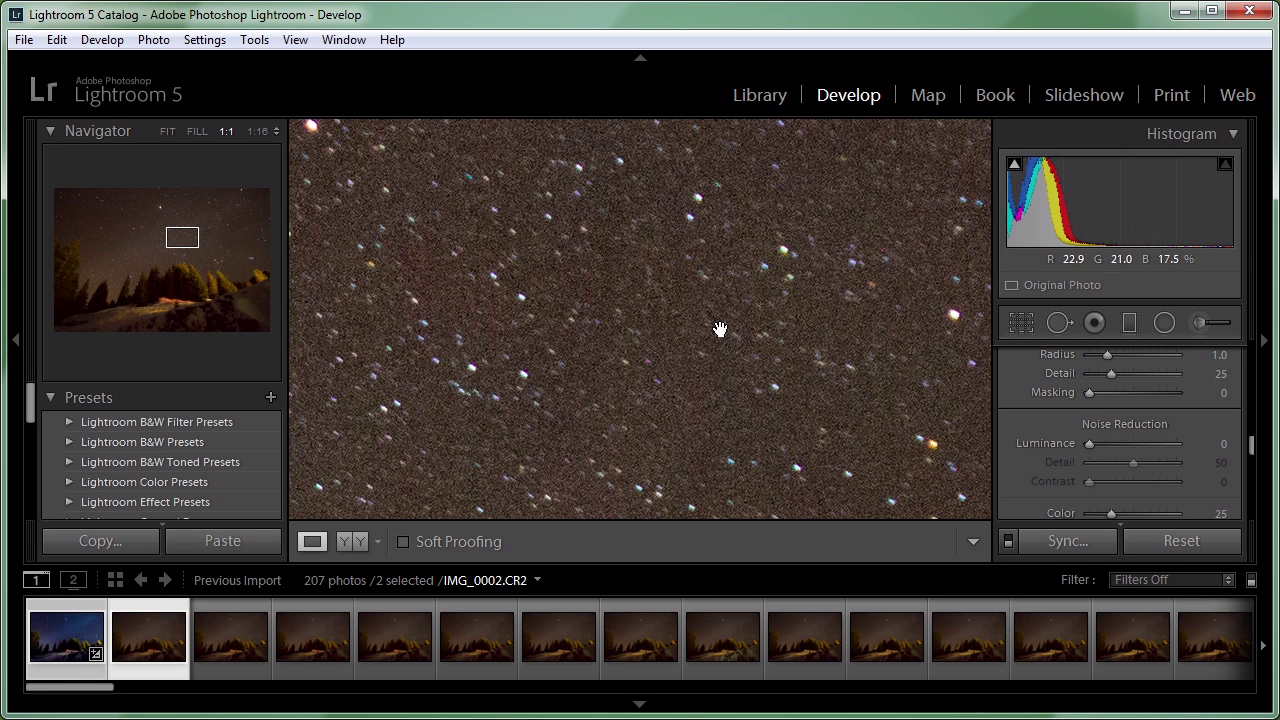
{"action": "left_click", "coordinate": [46, 662]}
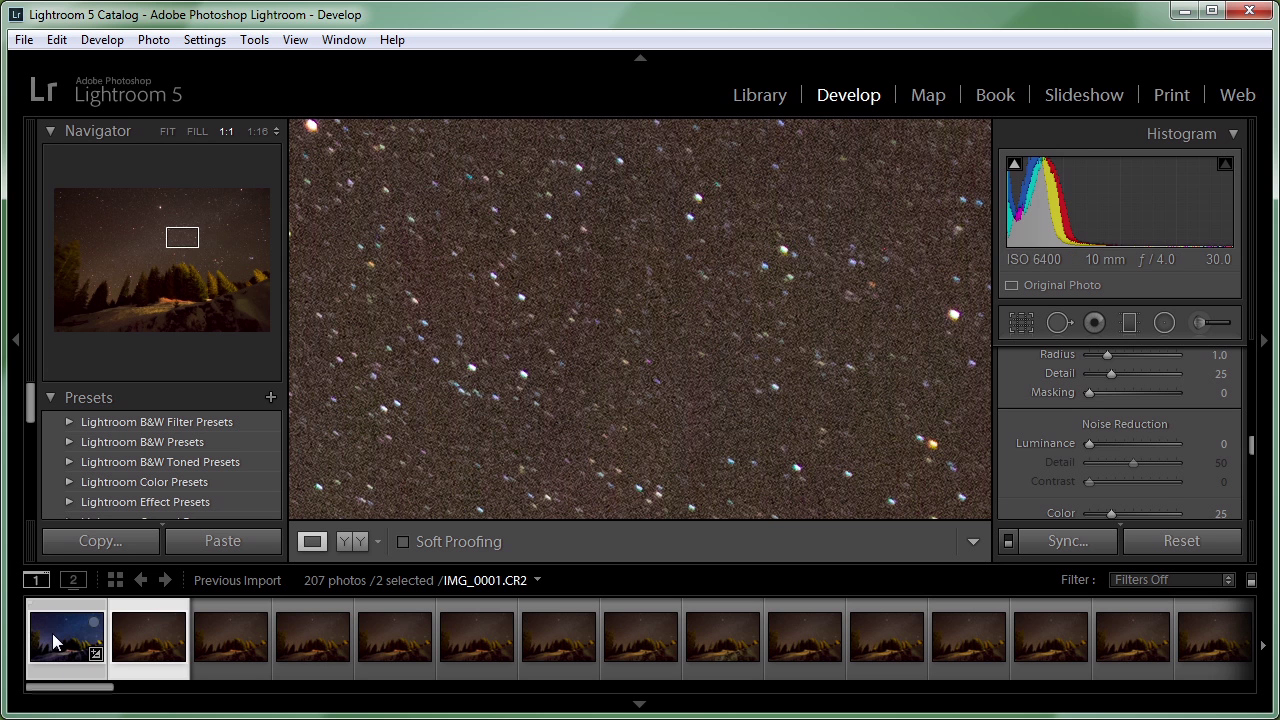
{"action": "key", "text": "Right"}
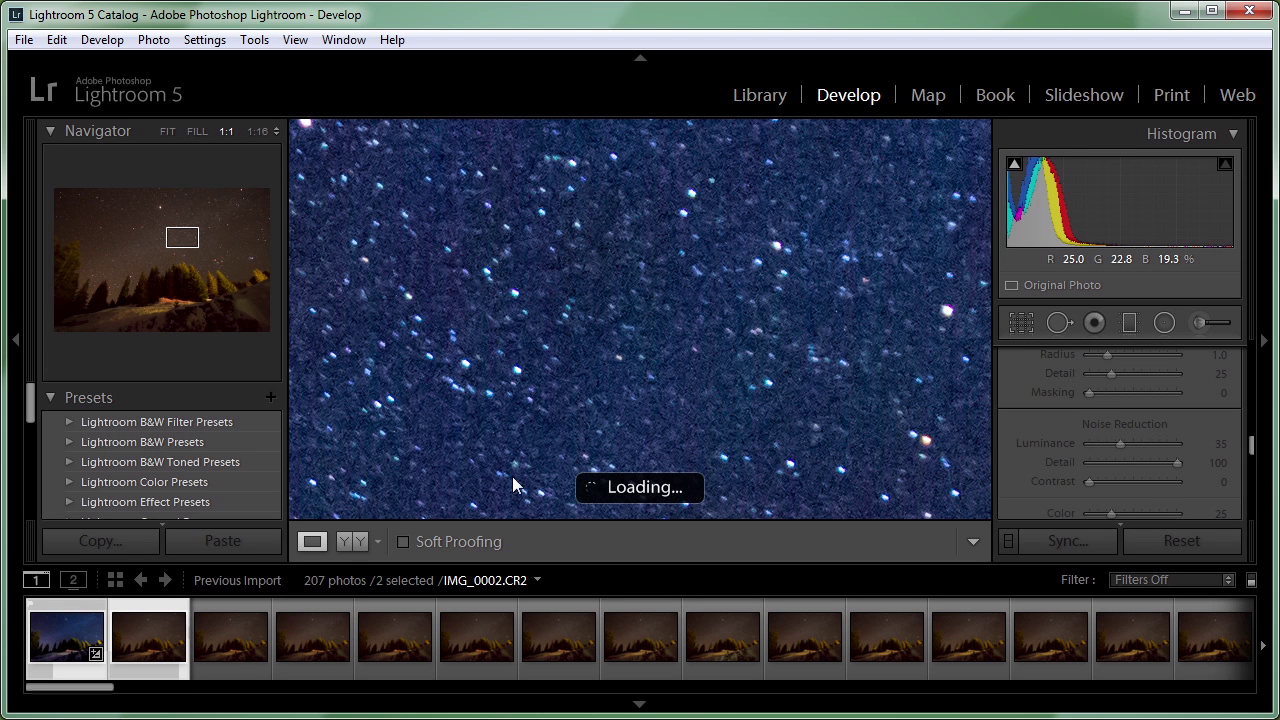
{"action": "key", "text": "Left"}
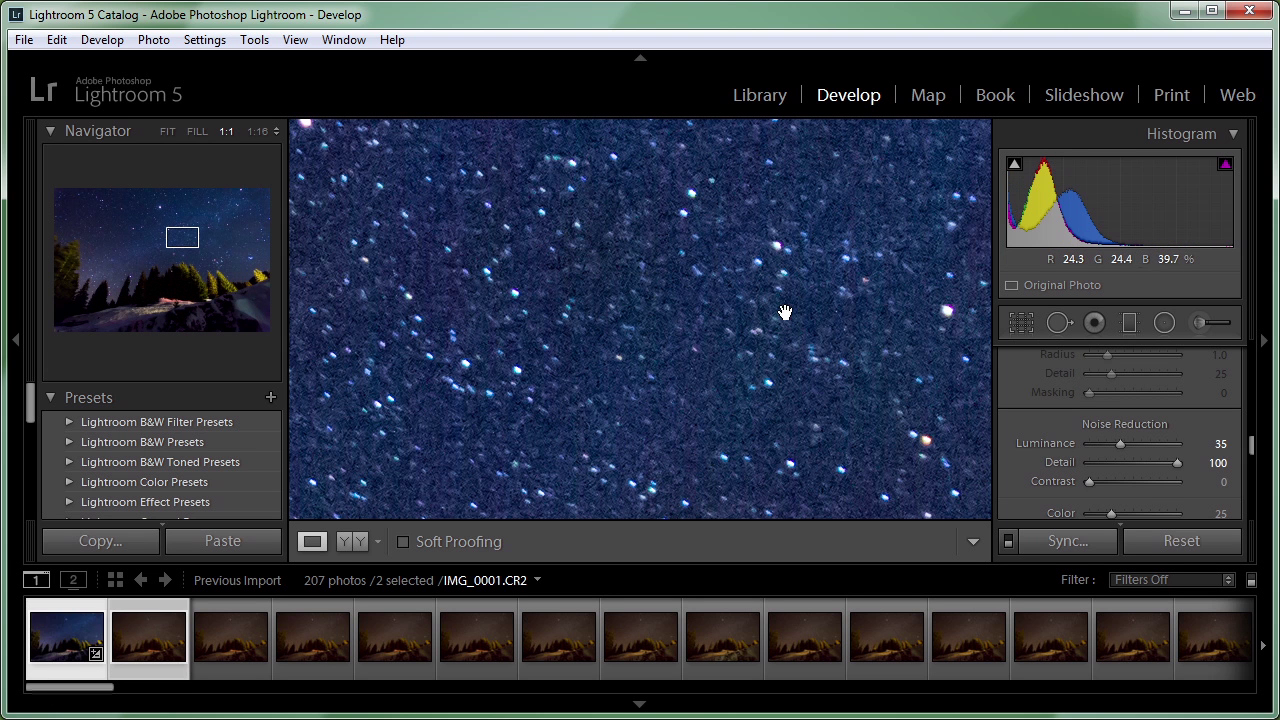
{"action": "key", "text": "Right"}
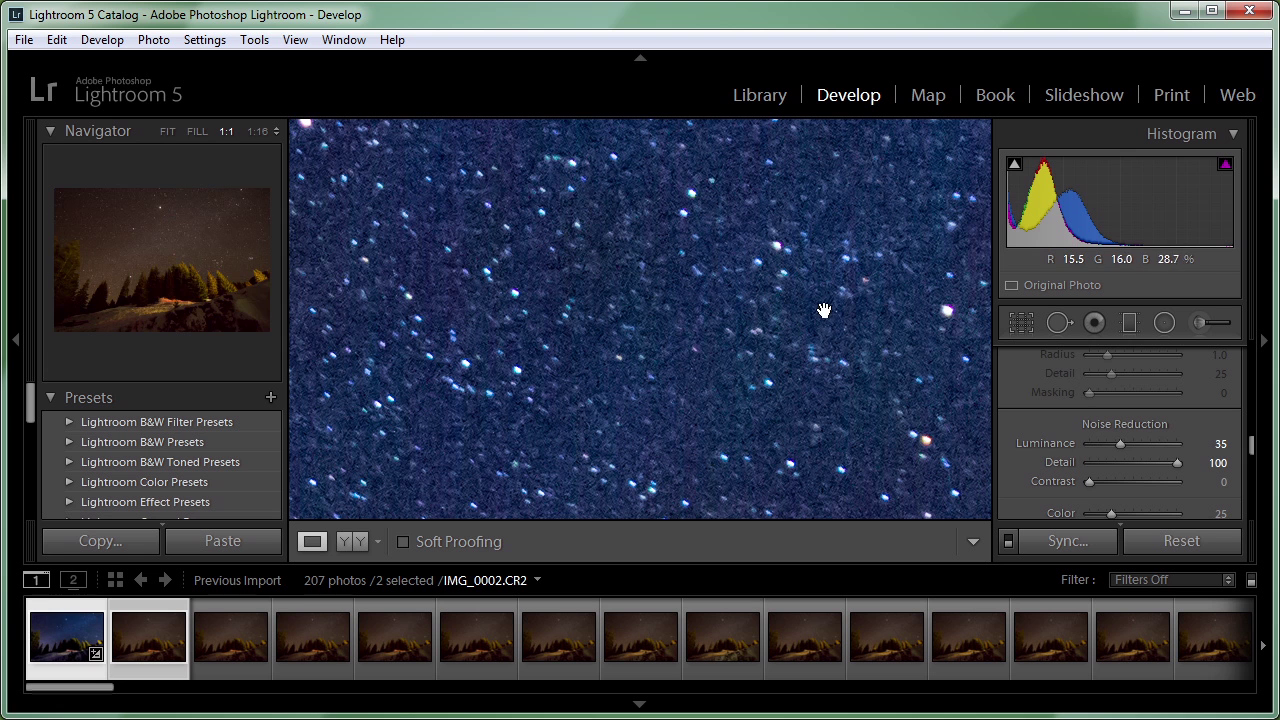
{"action": "key", "text": "Left"}
{"action": "key", "text": "Right"}
{"action": "key", "text": "Left"}
{"action": "key", "text": "Right"}
{"action": "left_click", "coordinate": [580, 287]}
{"action": "key", "text": "Left"}
Keep the white balance Temp at 3200 and start a graduated filter adjustment.
{"action": "scroll", "coordinate": [1252, 440], "scroll_direction": "up", "scroll_amount": 2}
{"action": "left_click_drag", "start_coordinate": [1252, 440], "coordinate": [1226, 363]}
{"action": "left_click_drag", "start_coordinate": [1096, 388], "coordinate": [1107, 390]}
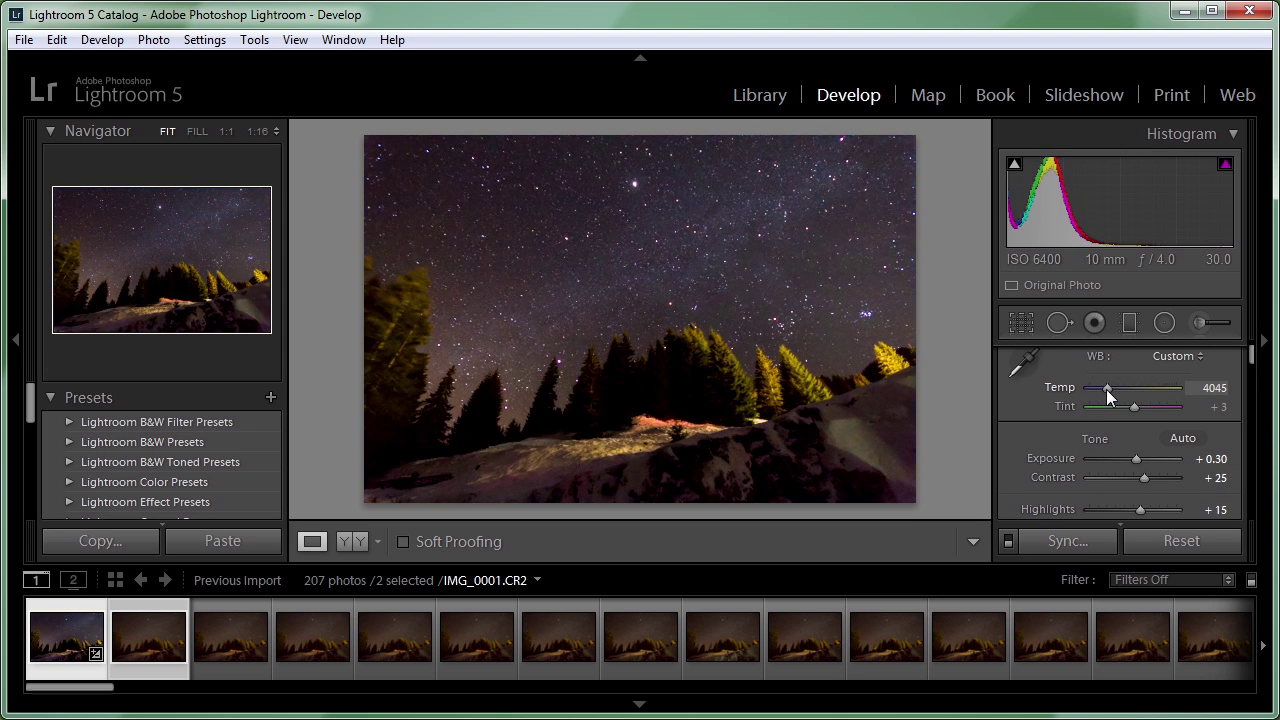
{"action": "left_click", "coordinate": [1214, 388]}
{"action": "type", "text": "3200"}
{"action": "key", "text": "Return"}
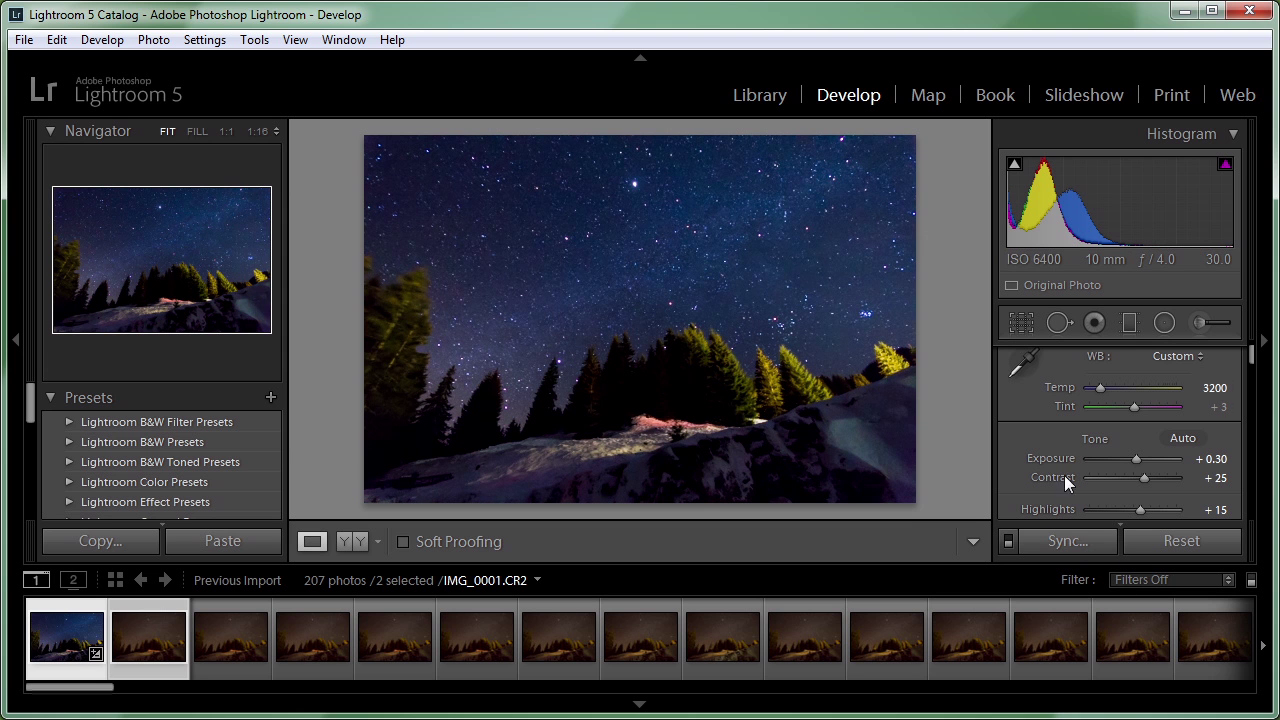
{"action": "left_click", "coordinate": [1128, 323]}
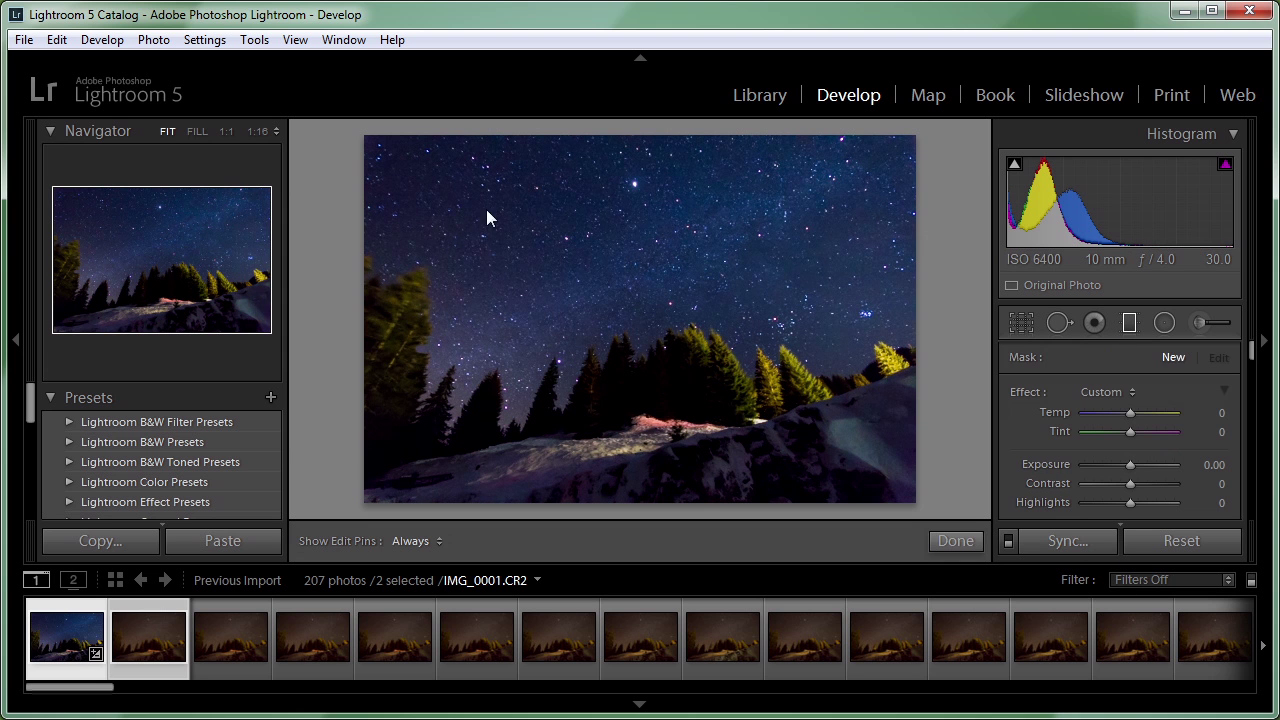
Place a graduated filter from the top of the sky down to the treeline and warm its Temp to +41.
{"action": "left_click_drag", "start_coordinate": [648, 161], "coordinate": [650, 304]}
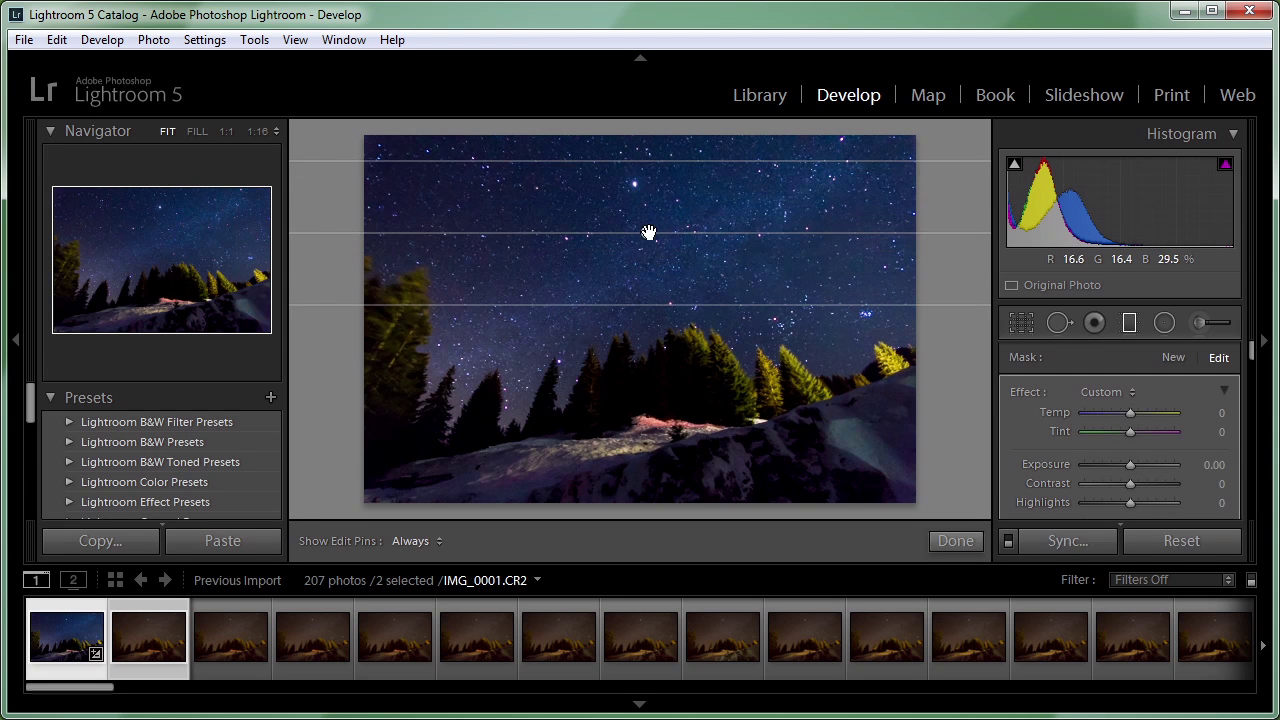
{"action": "left_click_drag", "start_coordinate": [650, 231], "coordinate": [650, 199]}
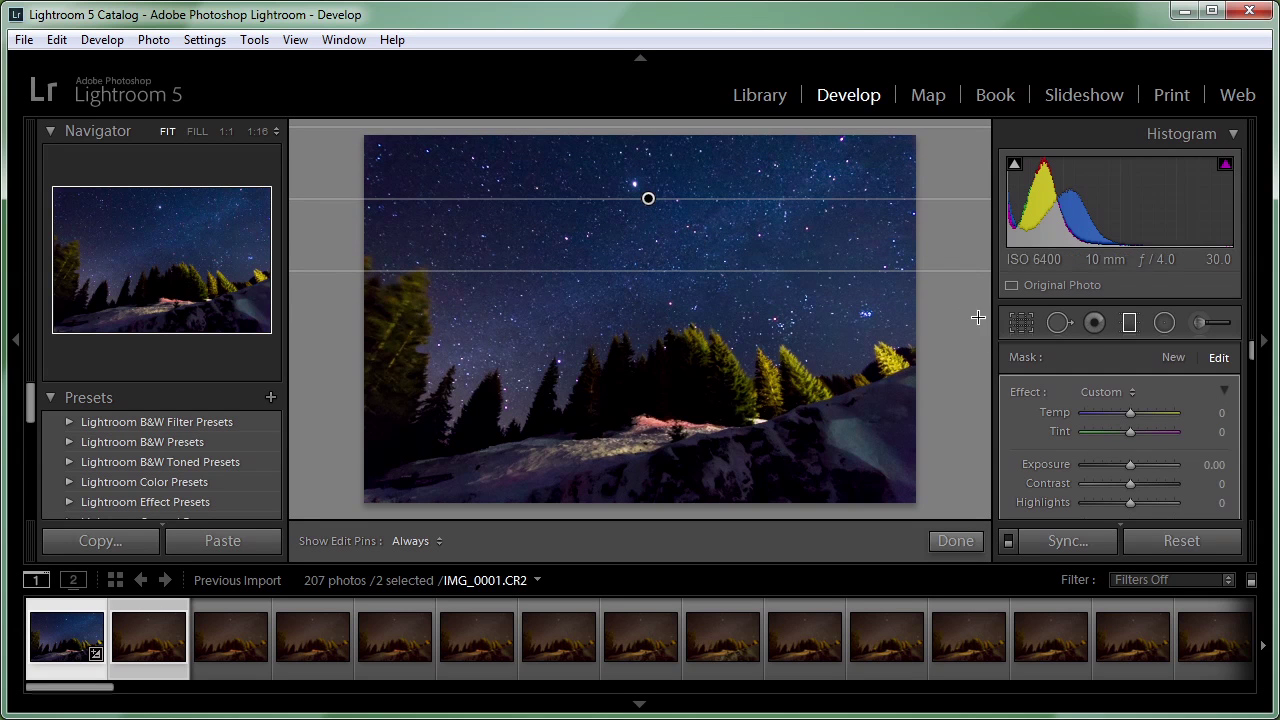
{"action": "mouse_move", "coordinate": [1129, 411]}
{"action": "left_mouse_down"}
{"action": "mouse_move", "coordinate": [1107, 415]}
{"action": "mouse_move", "coordinate": [1163, 414]}
{"action": "mouse_move", "coordinate": [1152, 417]}
{"action": "left_mouse_up"}
{"action": "left_click_drag", "start_coordinate": [649, 296], "coordinate": [640, 150]}
{"action": "key", "text": "ctrl+z"}
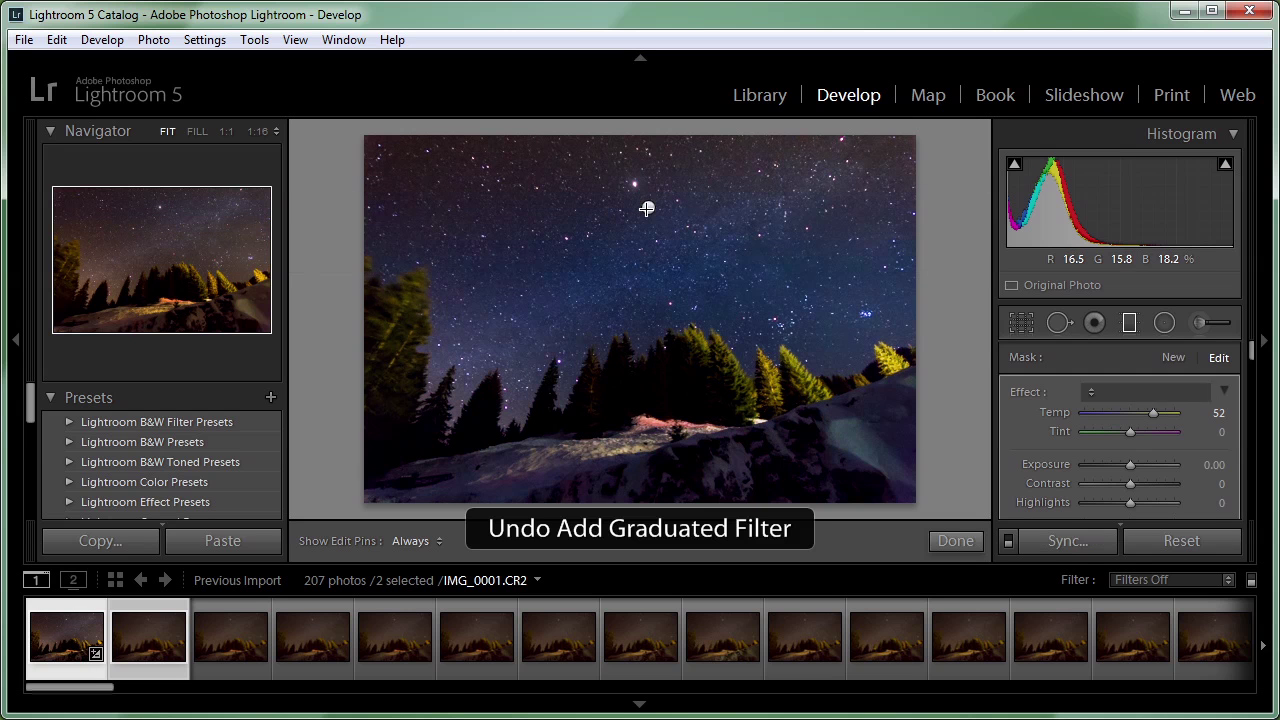
{"action": "key", "text": "ctrl+z"}
{"action": "left_click", "coordinate": [648, 199]}
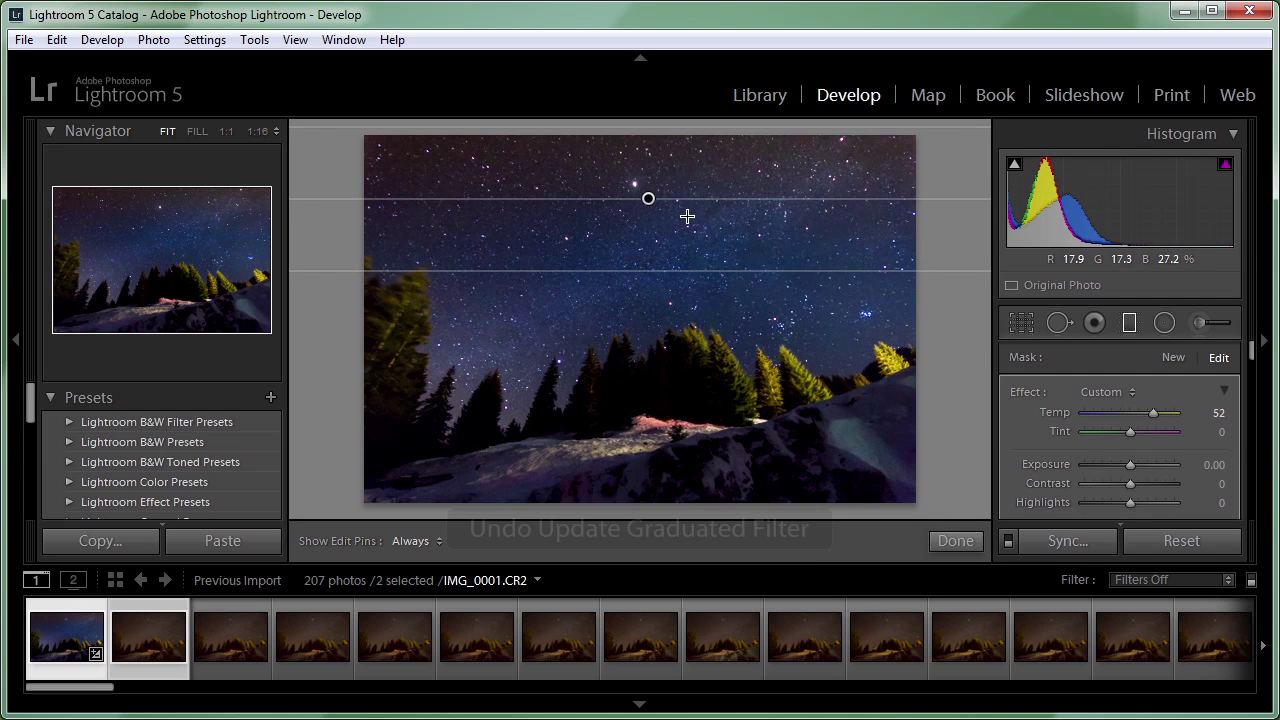
{"action": "left_click_drag", "start_coordinate": [652, 299], "coordinate": [645, 446]}
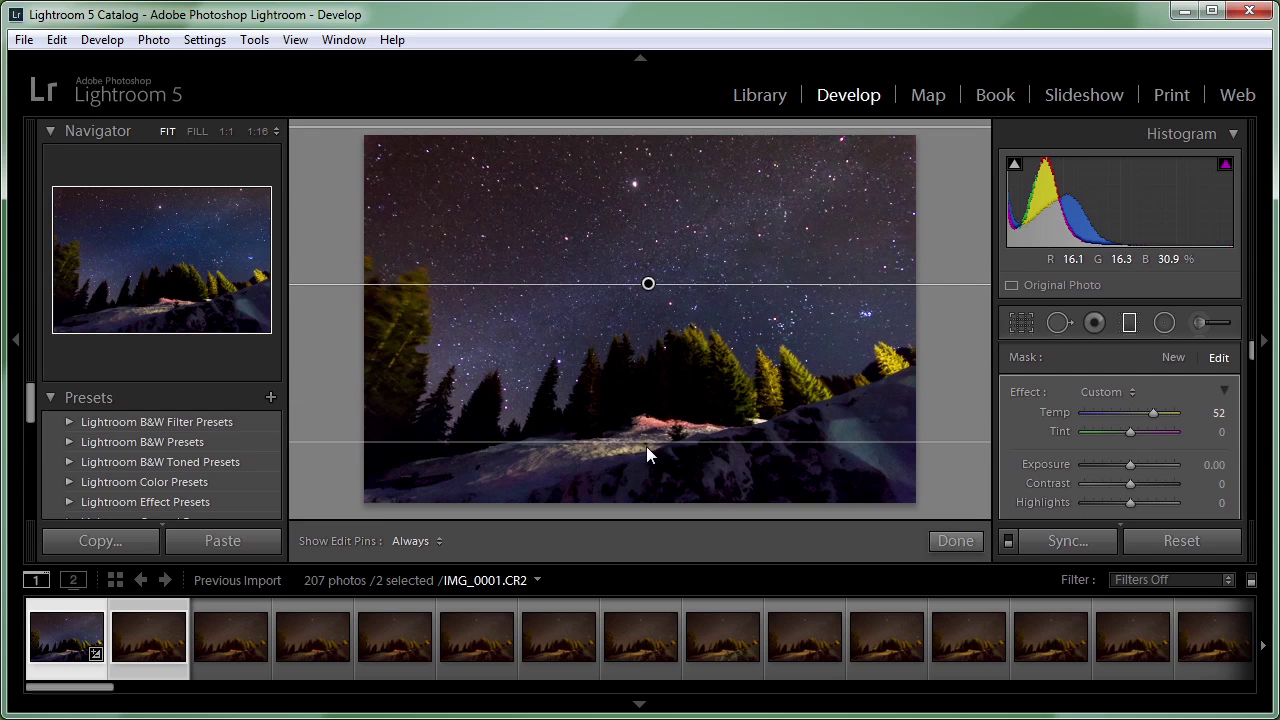
{"action": "mouse_move", "coordinate": [1151, 414]}
{"action": "left_mouse_down"}
{"action": "mouse_move", "coordinate": [1172, 412]}
{"action": "mouse_move", "coordinate": [1138, 414]}
{"action": "mouse_move", "coordinate": [1149, 415]}
{"action": "left_mouse_up"}
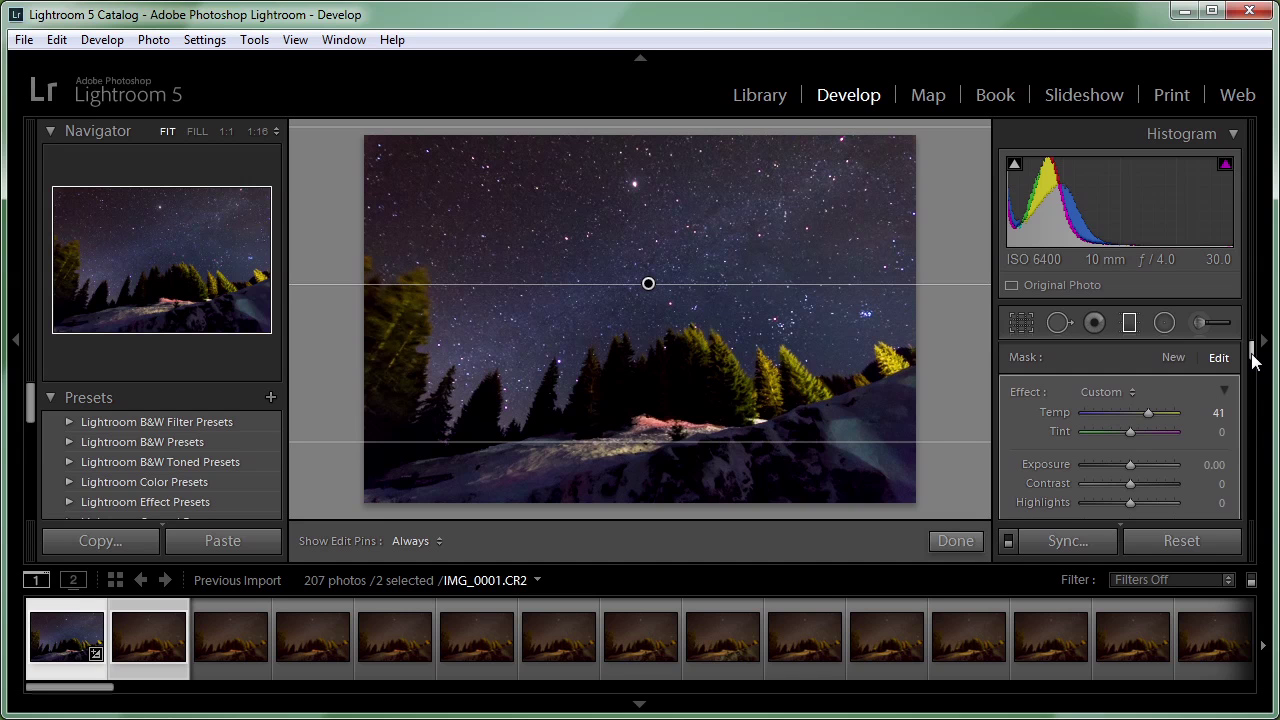
{"action": "left_click_drag", "start_coordinate": [1253, 362], "coordinate": [1258, 397]}
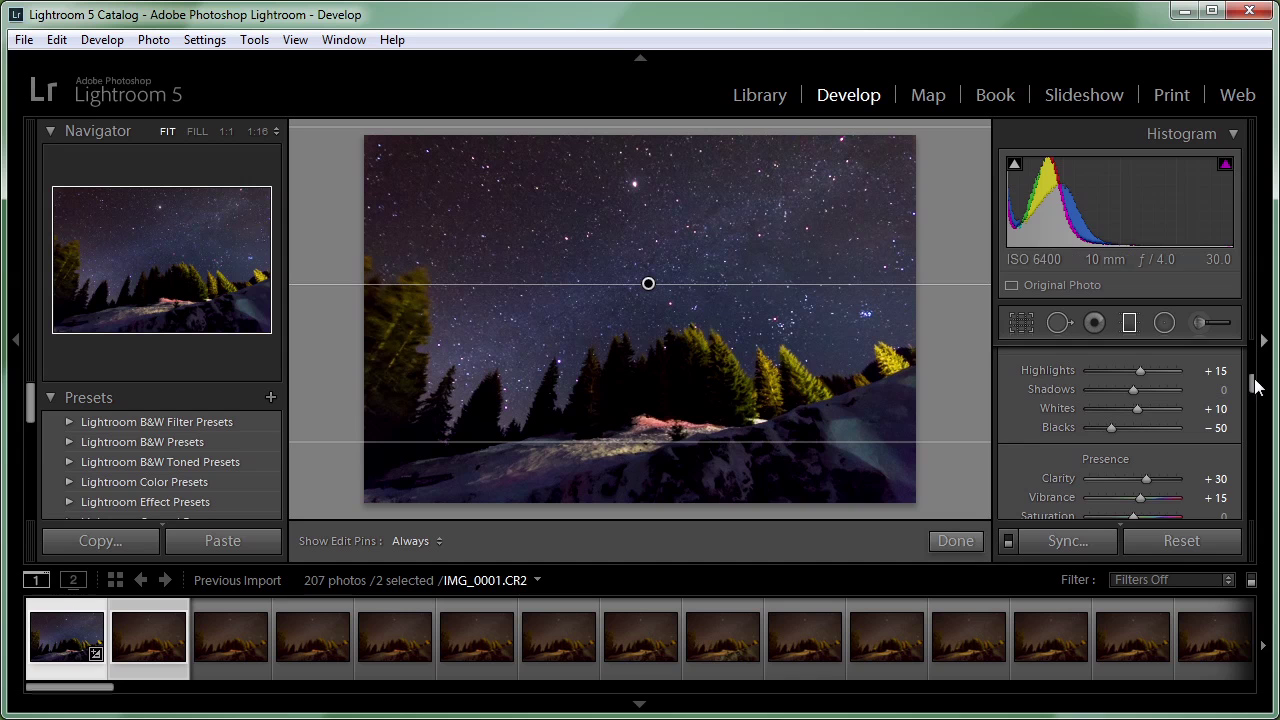
{"action": "left_click_drag", "start_coordinate": [1253, 389], "coordinate": [1251, 450]}
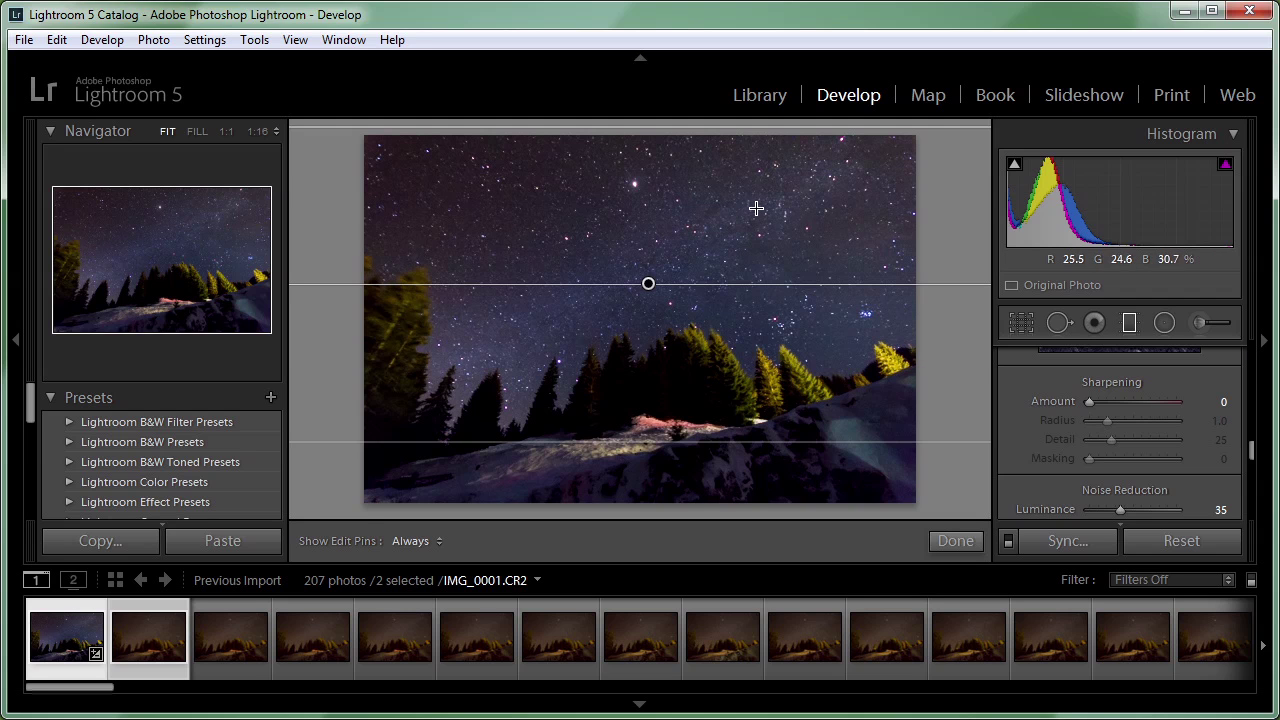
Close the graduated filter and open IMG_0007.CR2 from the filmstrip at Fit view.
{"action": "left_click", "coordinate": [1131, 326]}
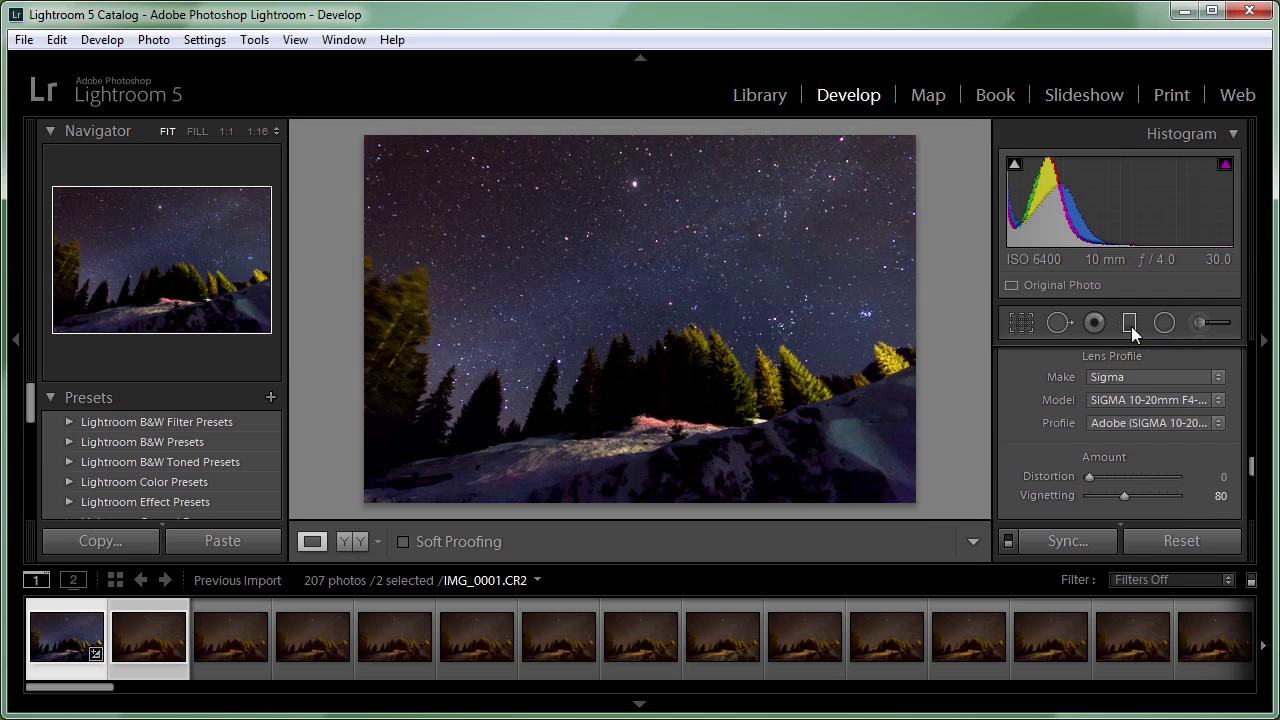
{"action": "left_click", "coordinate": [540, 638]}
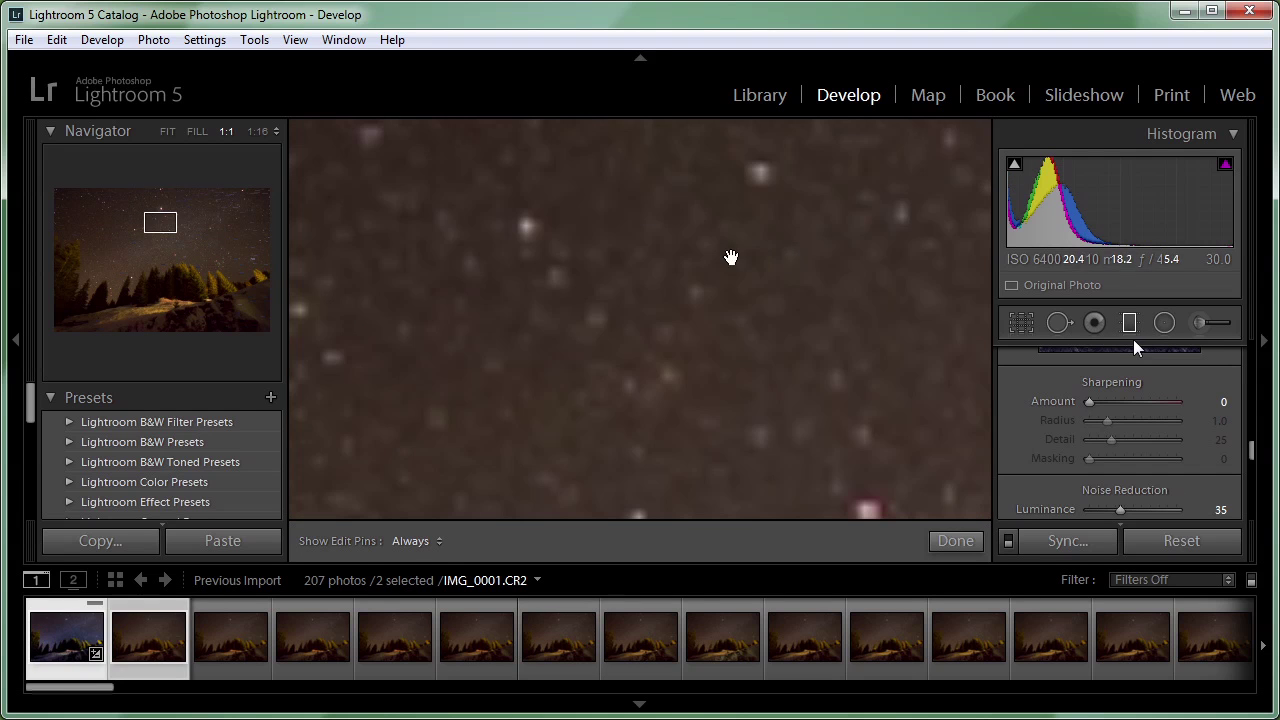
{"action": "left_click", "coordinate": [776, 255]}
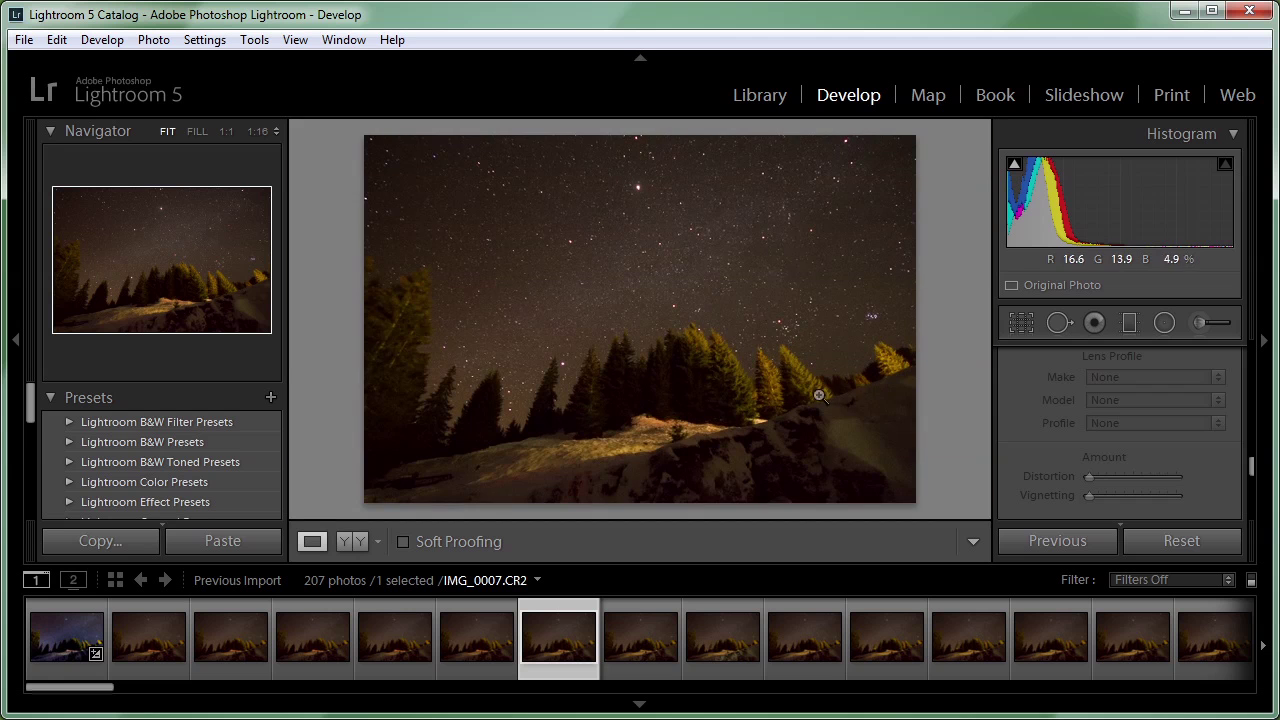